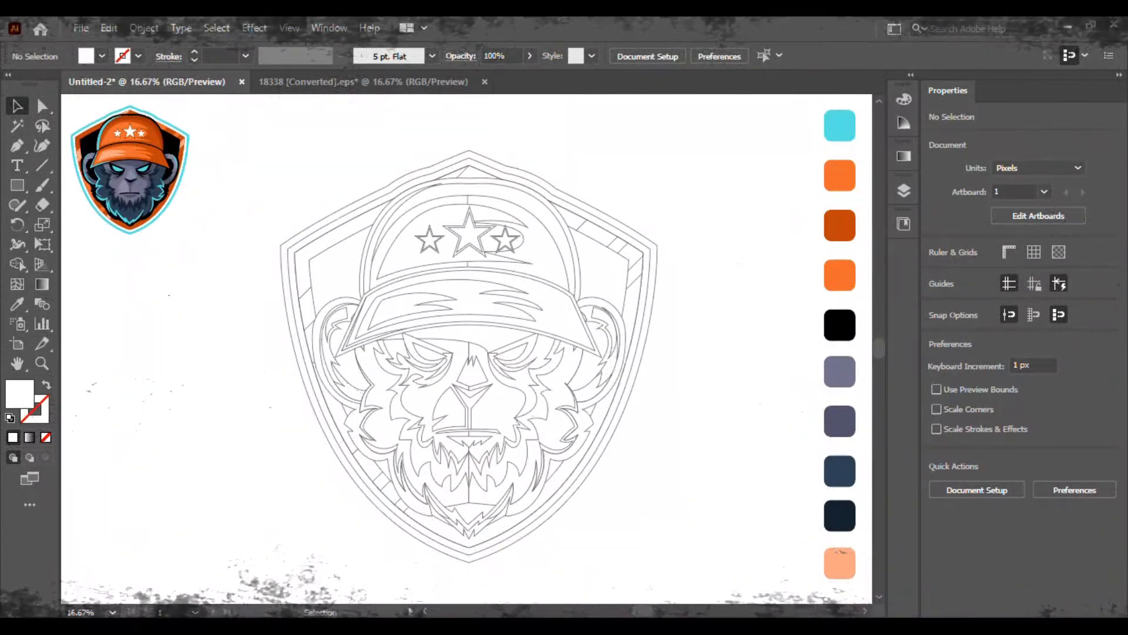
- Fill the outermost shield outline with the palette's cyan, sampling it with the Eyedropper
click(411, 255)
click(200, 229)
click(320, 213)
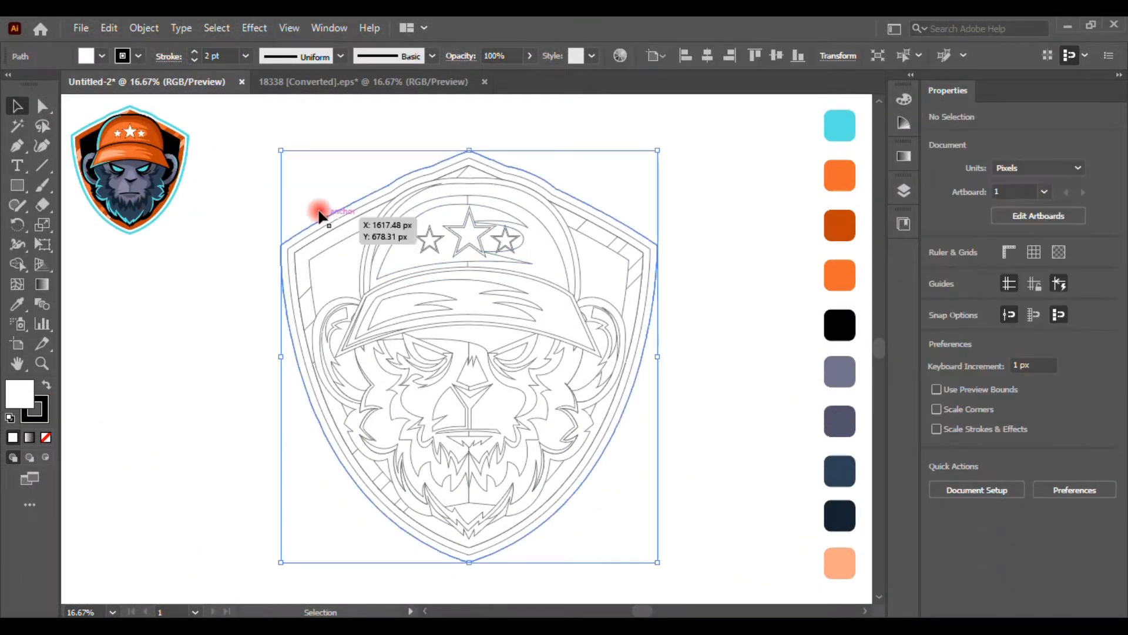
click(14, 307)
click(846, 120)
- Fill the second shield outline, just inside the cyan border, with the palette's bright orange
ctrl+click(667, 151)
ctrl+click(599, 221)
click(840, 175)
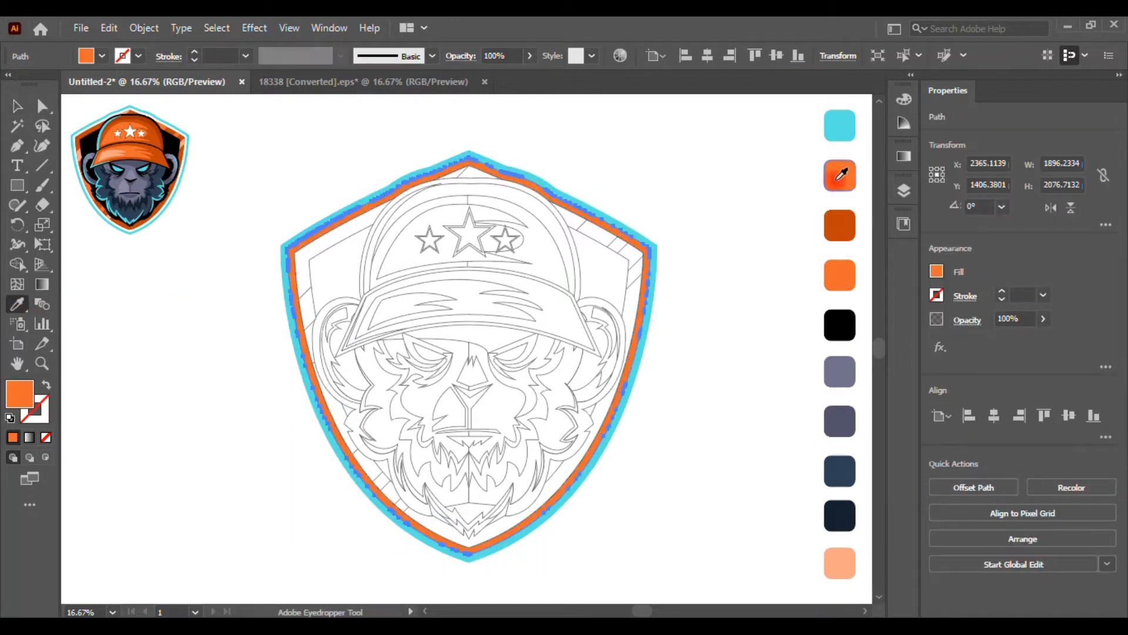
click(15, 108)
click(540, 171)
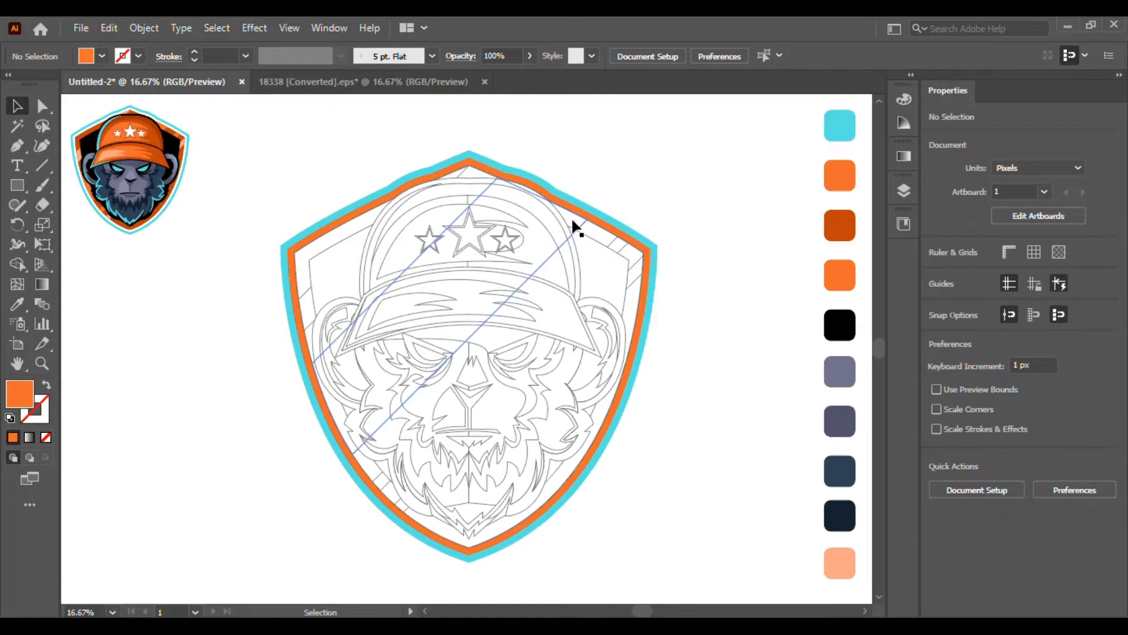
- Fill the lowest narrow diagonal stripe, ending at the shield's upper-right corner, with the palette's light peach
click(631, 282)
right_click(660, 282)
click(677, 289)
click(637, 269)
right_click(637, 271)
click(700, 222)
click(639, 274)
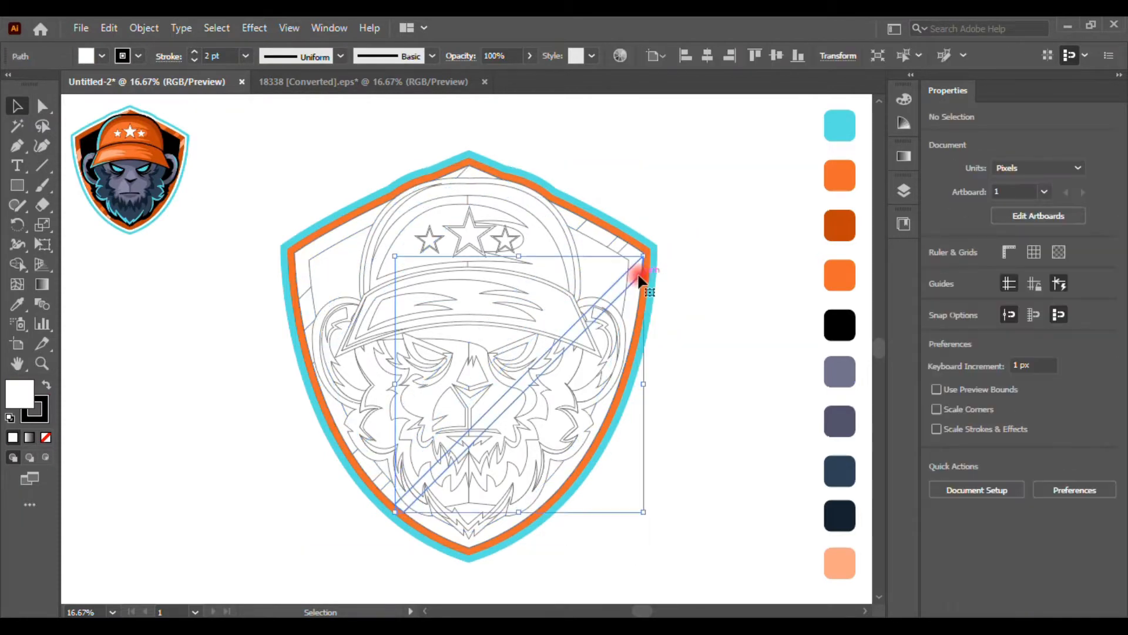
click(17, 303)
click(840, 563)
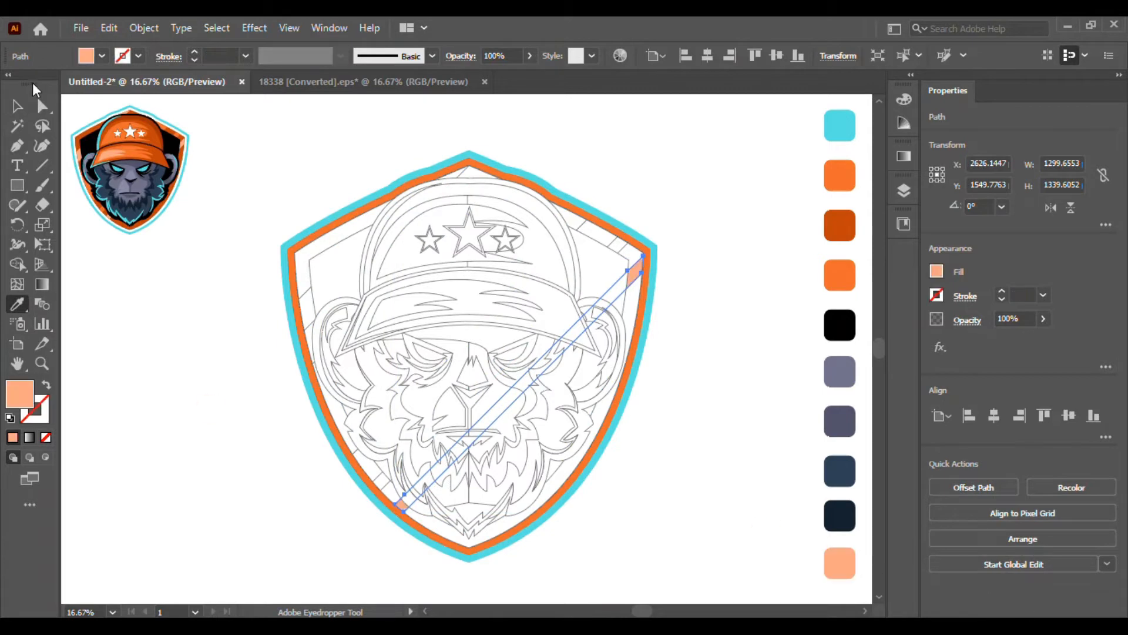
key(v)
key(ctrl+shift+a)
- Fill the narrow diagonal stripe just above the peach one with bright orange
click(618, 247)
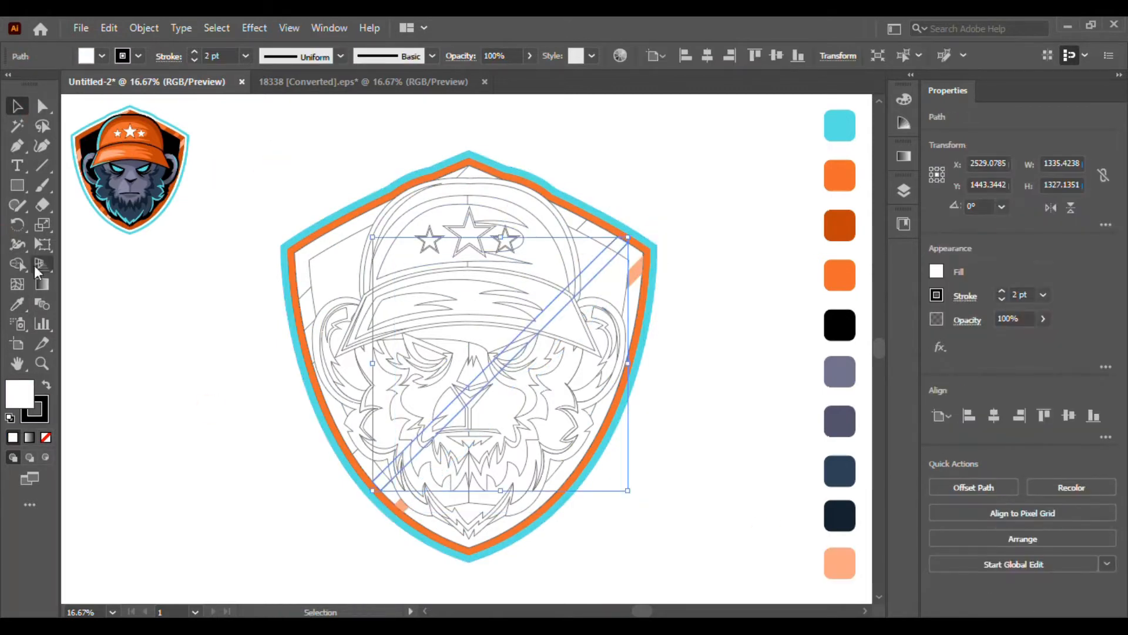
click(17, 106)
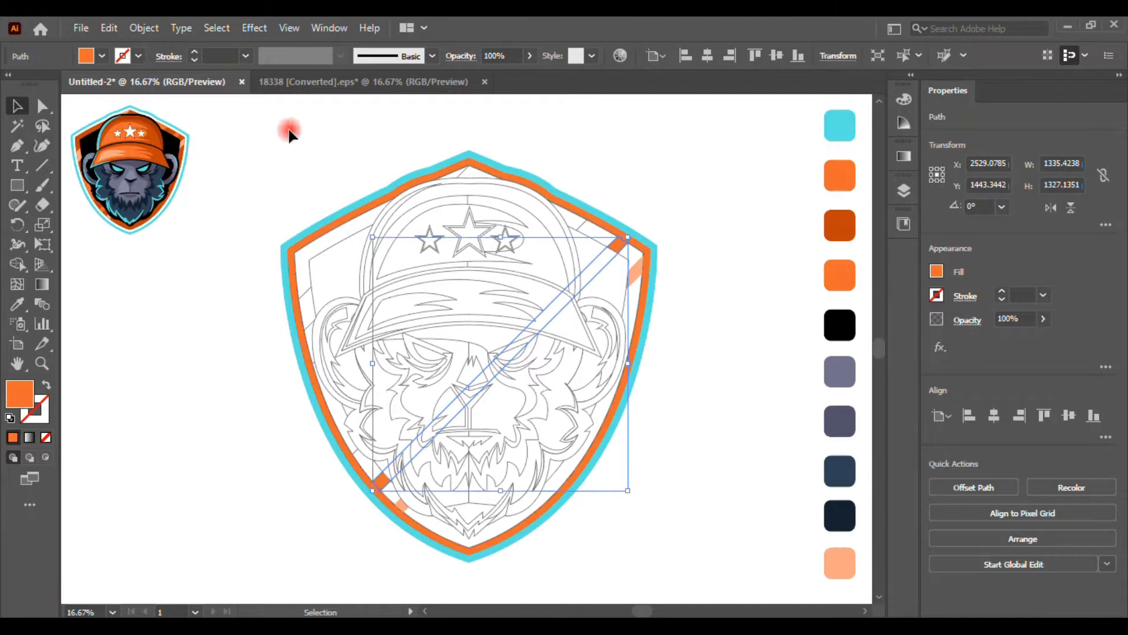
click(290, 131)
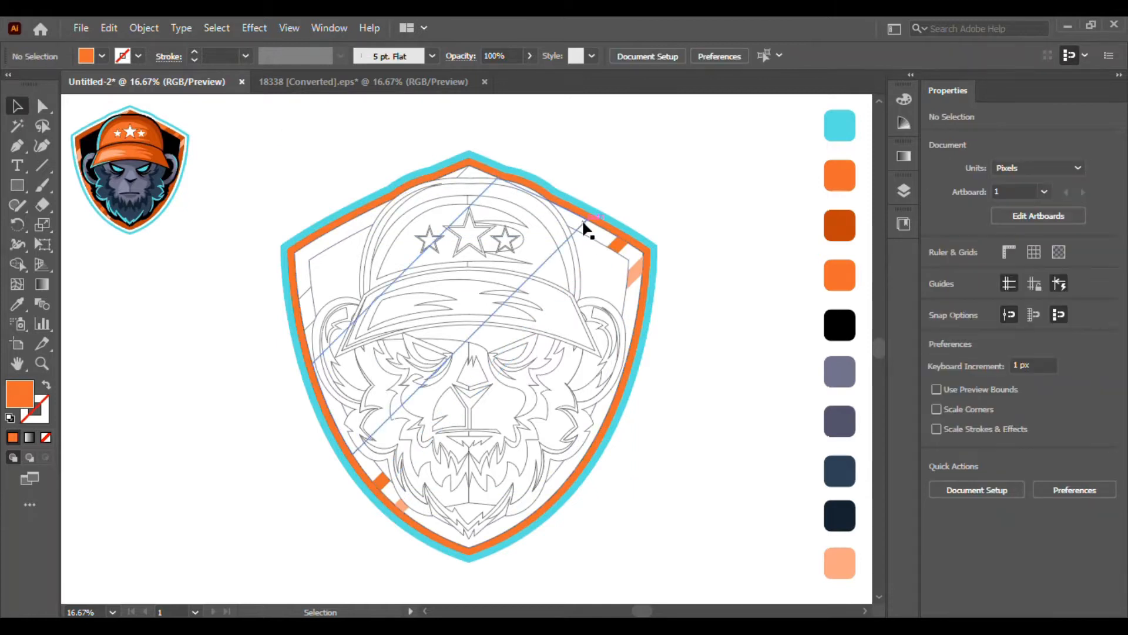
- Fill the shield shape inside the bright orange border with the palette's dark orange
click(605, 238)
click(21, 305)
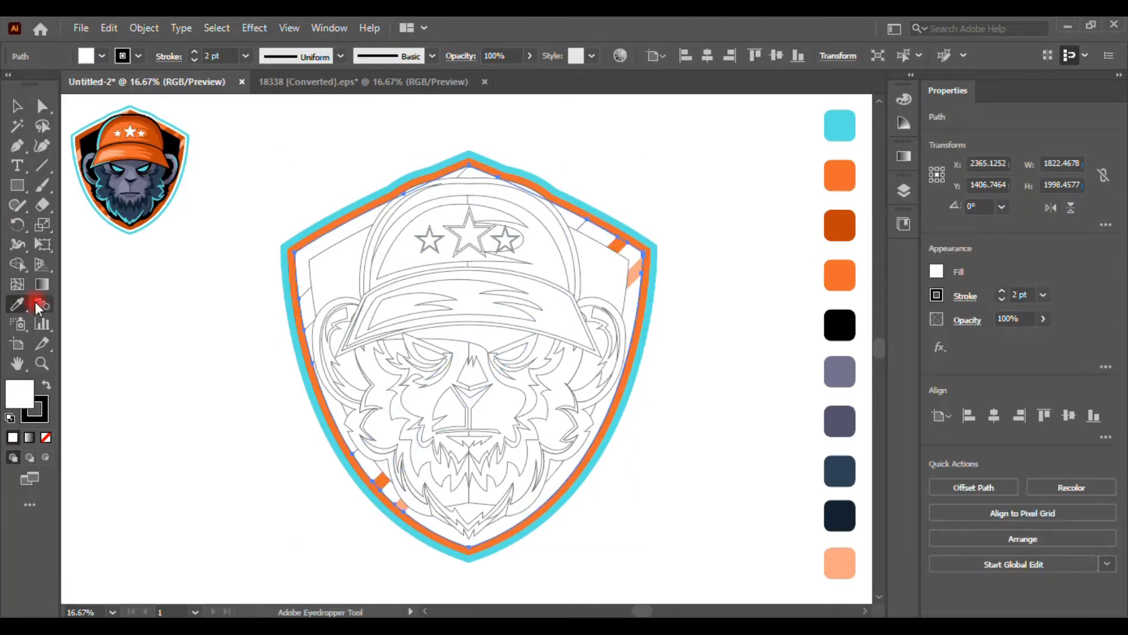
click(854, 226)
key(v)
click(268, 238)
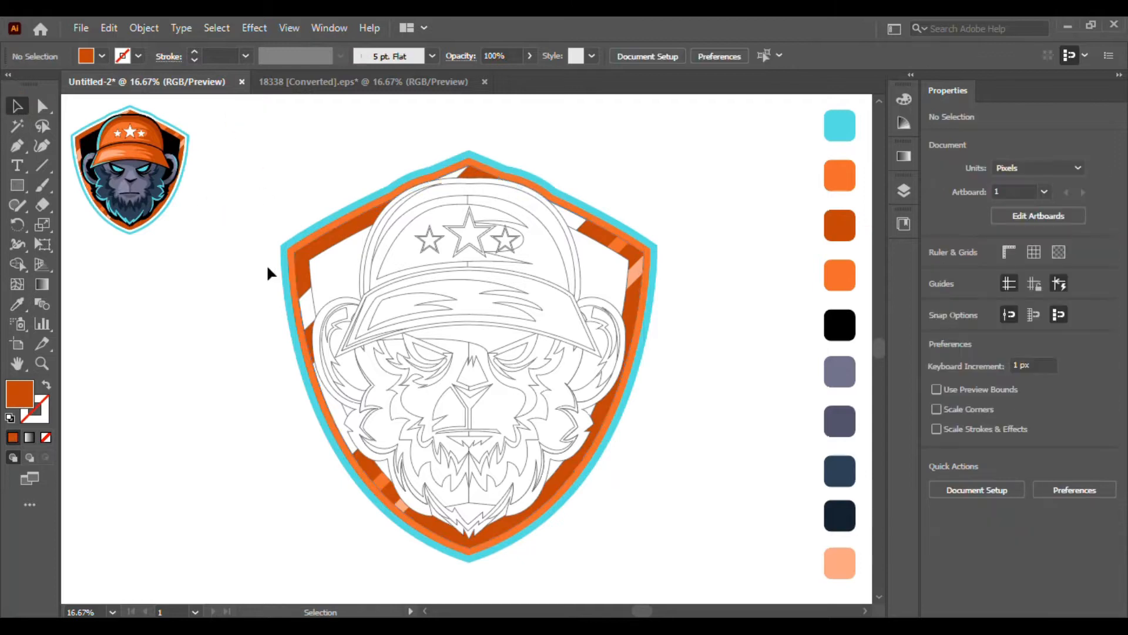
- Fill the diagonal stripe across the shield's upper-left side with the palette's light peach
click(305, 314)
click(17, 303)
click(441, 502)
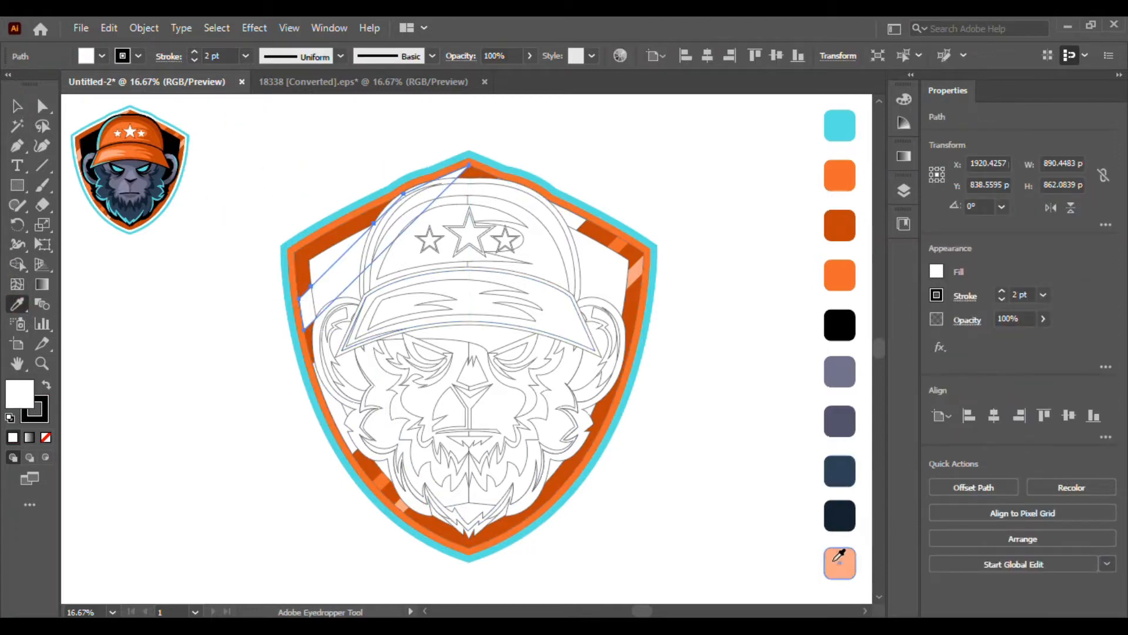
click(835, 562)
click(18, 105)
click(345, 157)
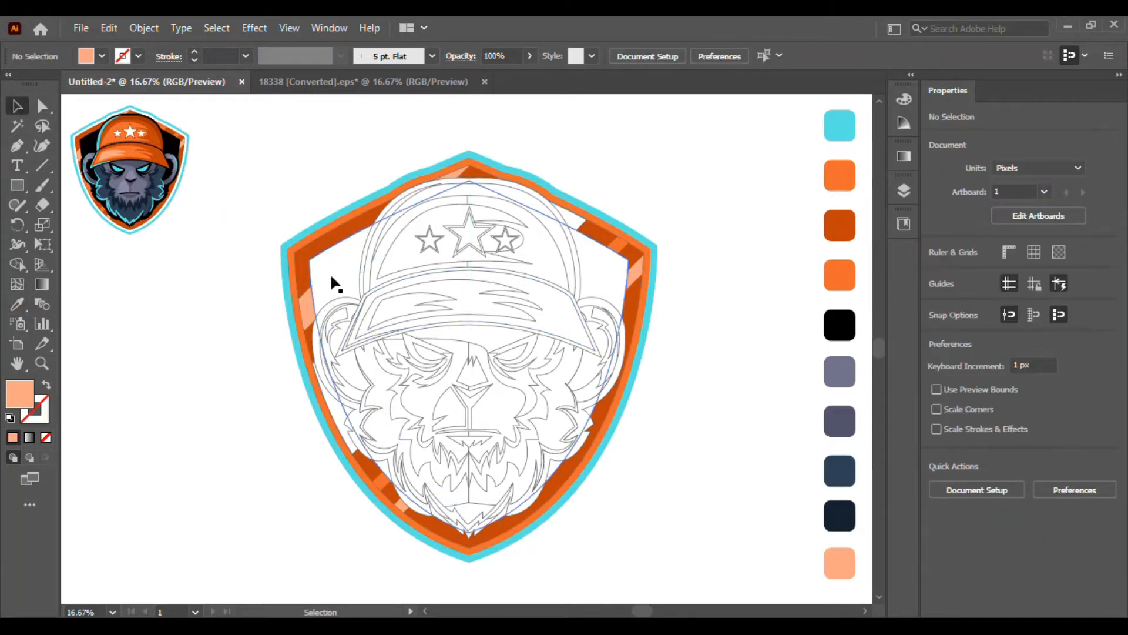
- Fill the innermost shield shape behind the monkey's head with black
click(341, 273)
click(17, 304)
click(840, 322)
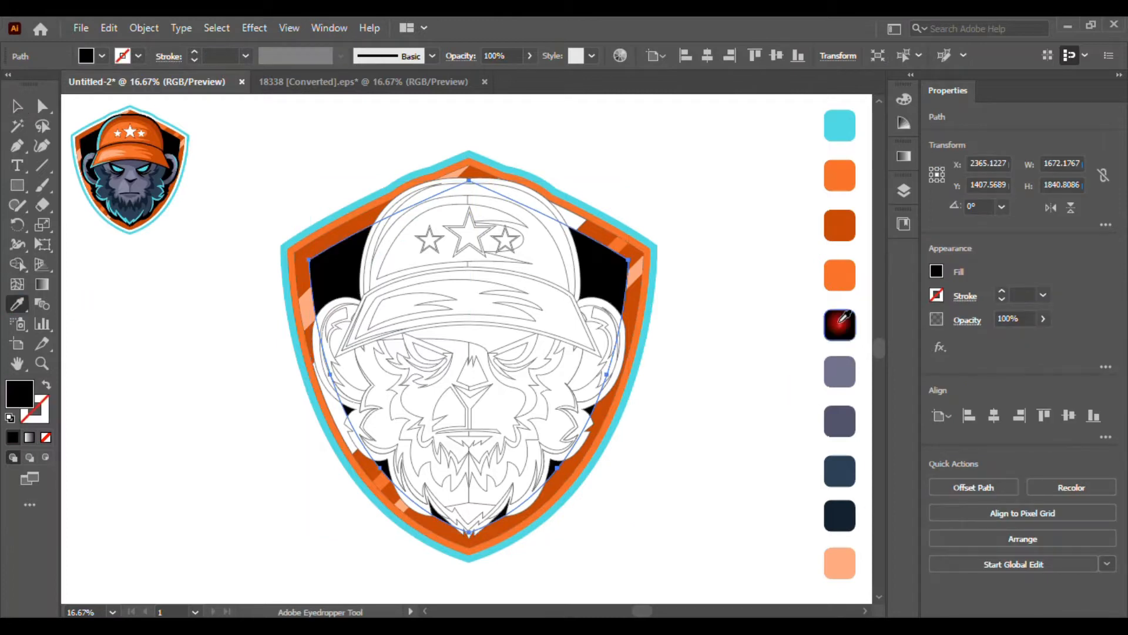
click(17, 106)
click(352, 115)
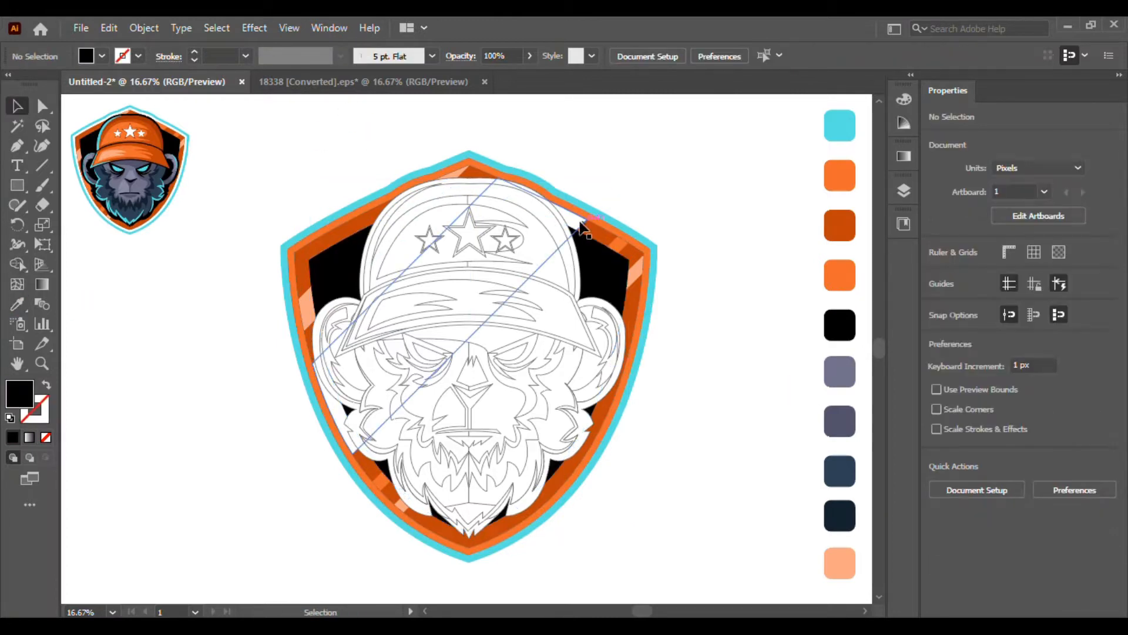
- Fill the wide diagonal stripe running from the shield's upper right to its lower left with bright orange
click(580, 224)
click(17, 304)
click(841, 176)
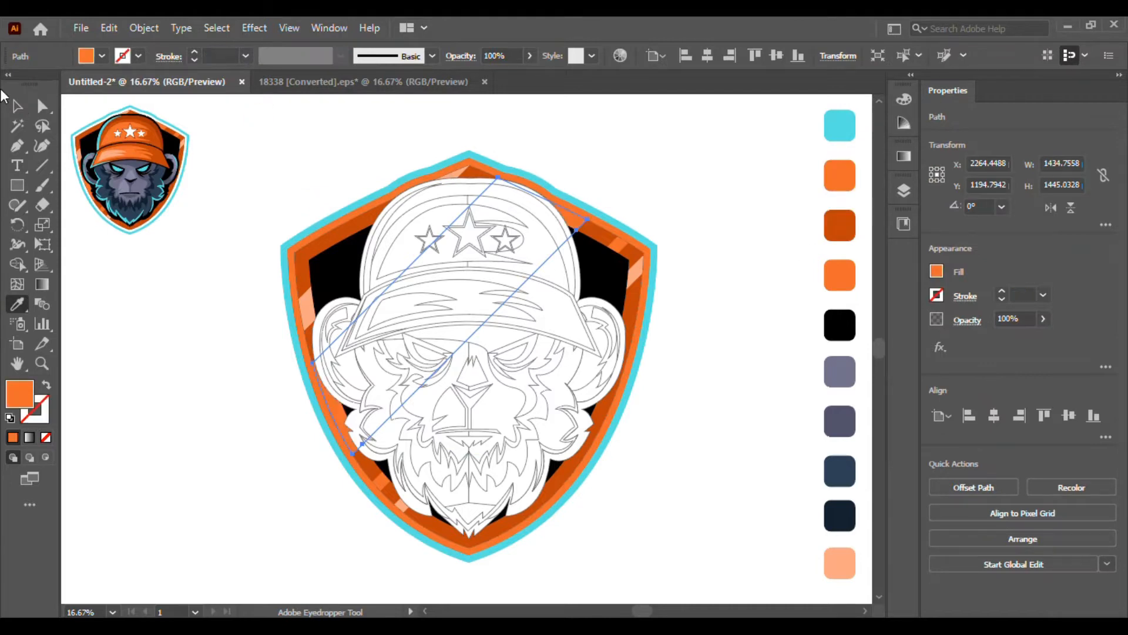
key(v)
click(316, 167)
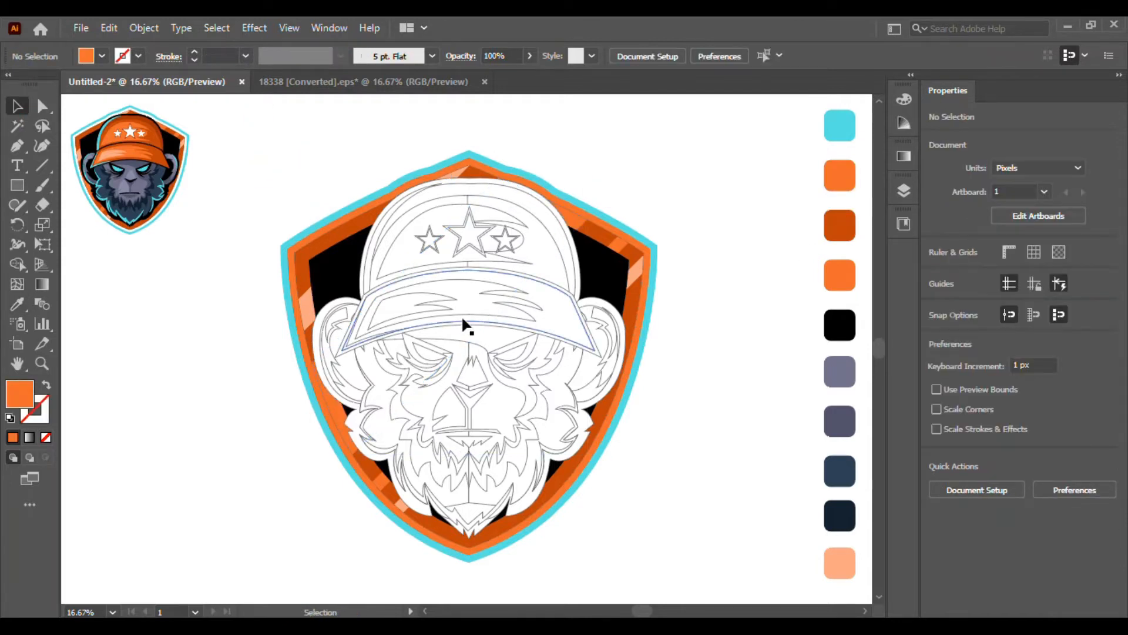
- Fill the outer outline shape of the cap's crown with black
click(573, 235)
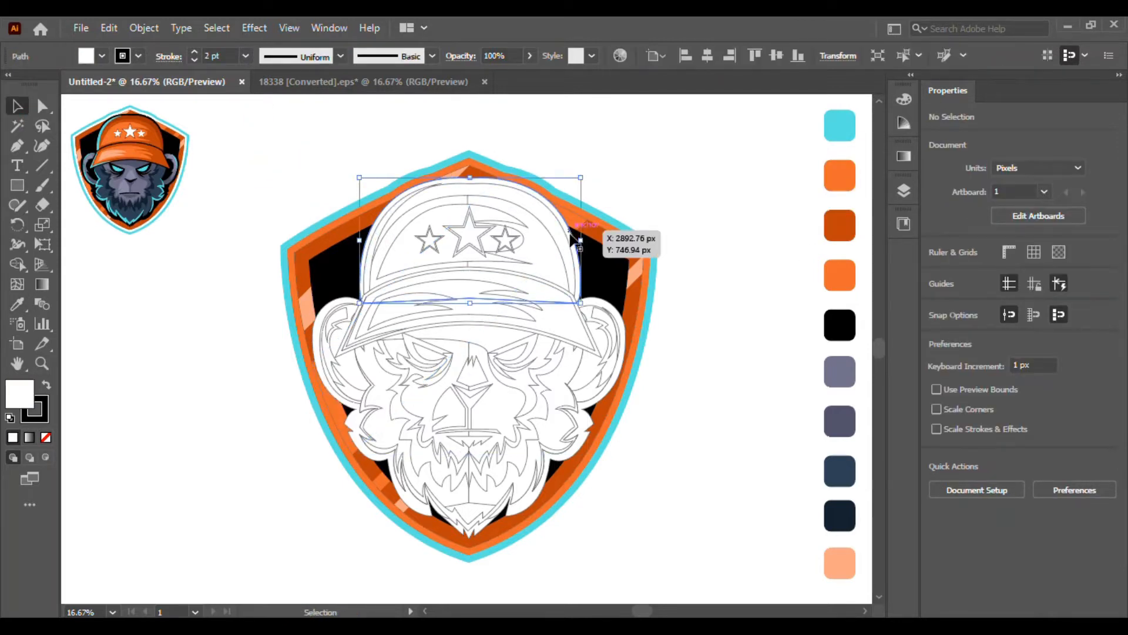
click(17, 306)
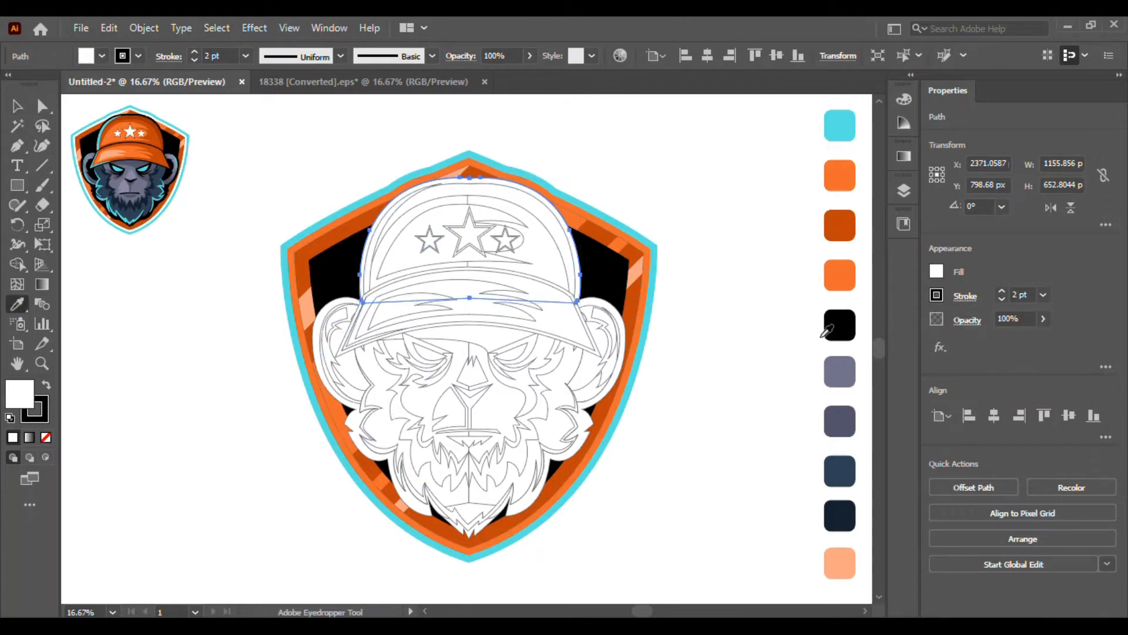
click(846, 320)
click(18, 101)
click(227, 143)
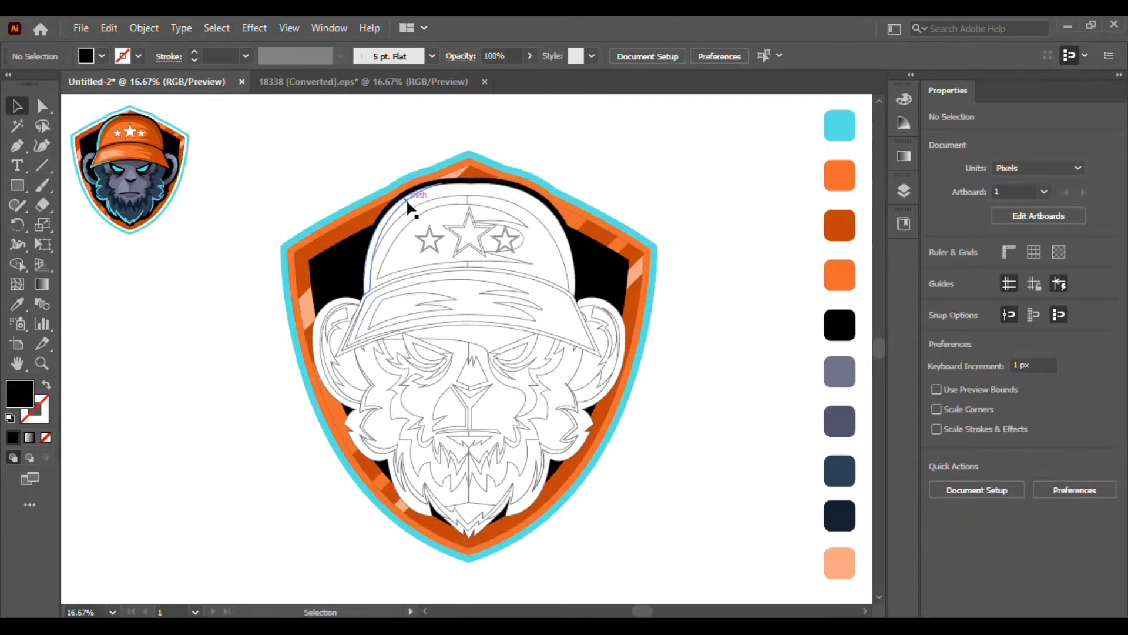
- Fill the curved highlight along the left edge of the cap's crown with cyan
click(407, 194)
click(840, 125)
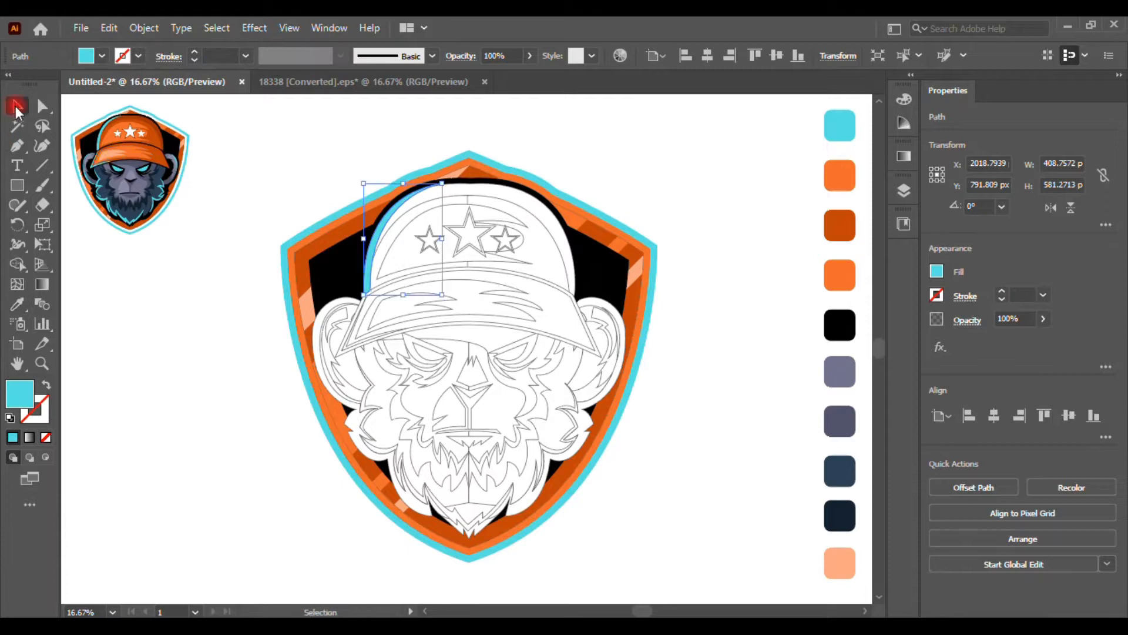
click(15, 106)
click(232, 127)
- Fill the main crown shape inside the cap's black outline with the palette's dark orange
click(504, 190)
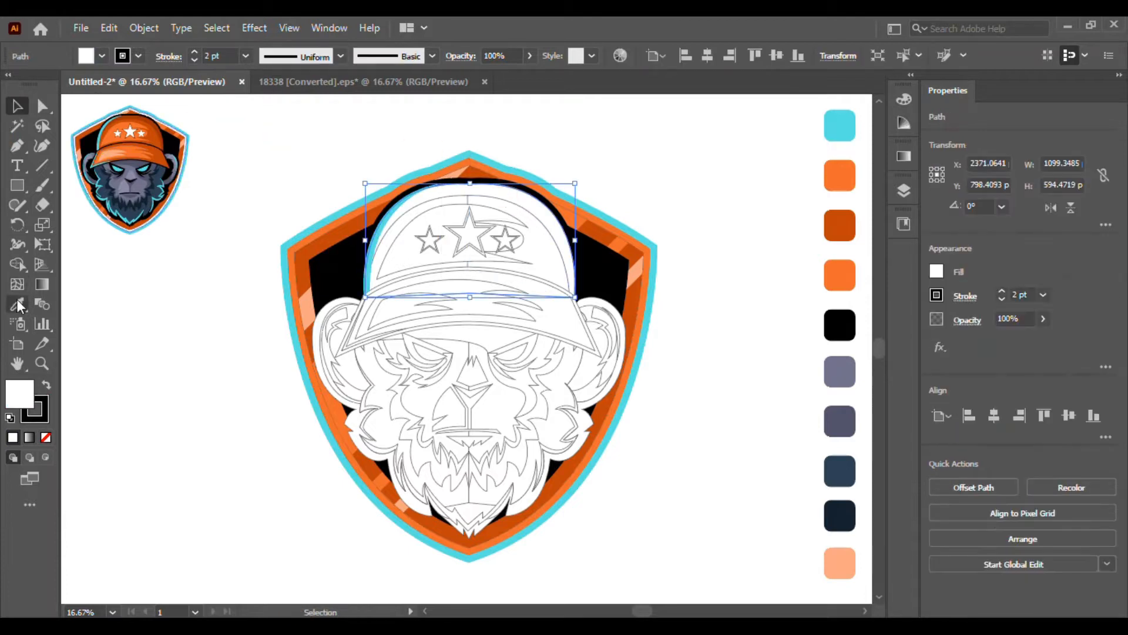
key(i)
click(839, 225)
click(262, 146)
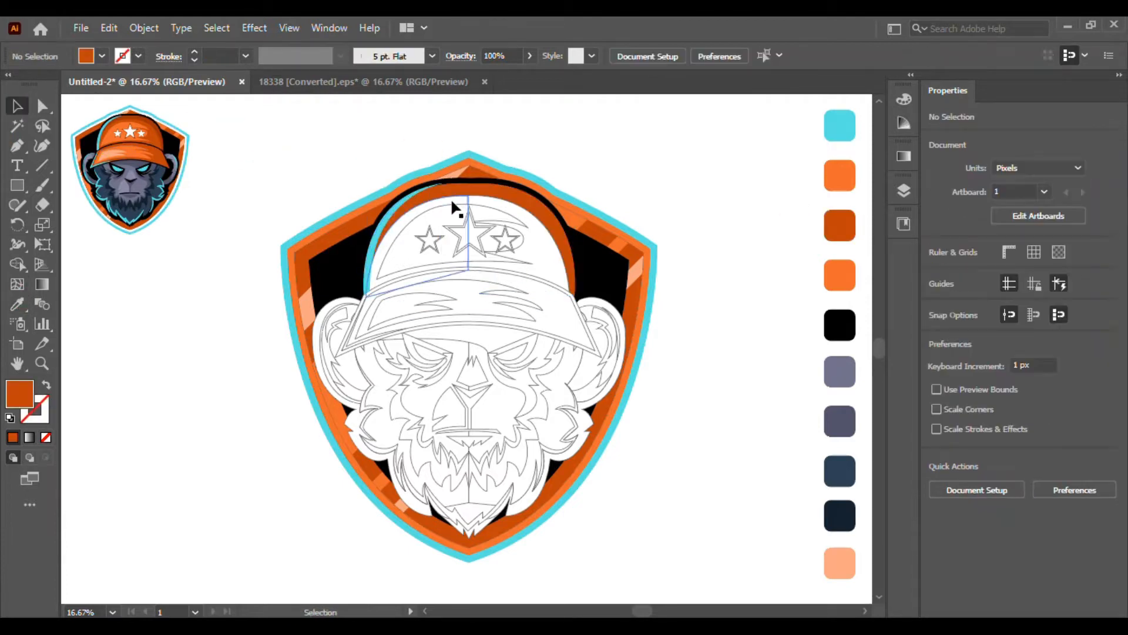
- Compare the palette's orange shades on the cap's left front panel and fill it with bright orange
click(410, 219)
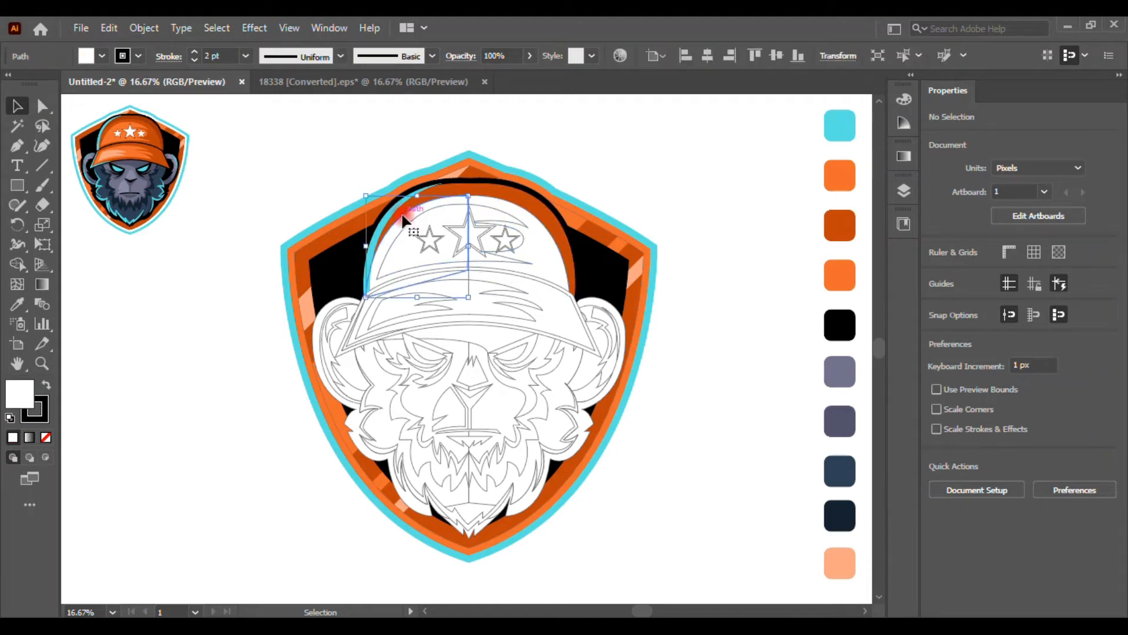
click(842, 183)
click(847, 226)
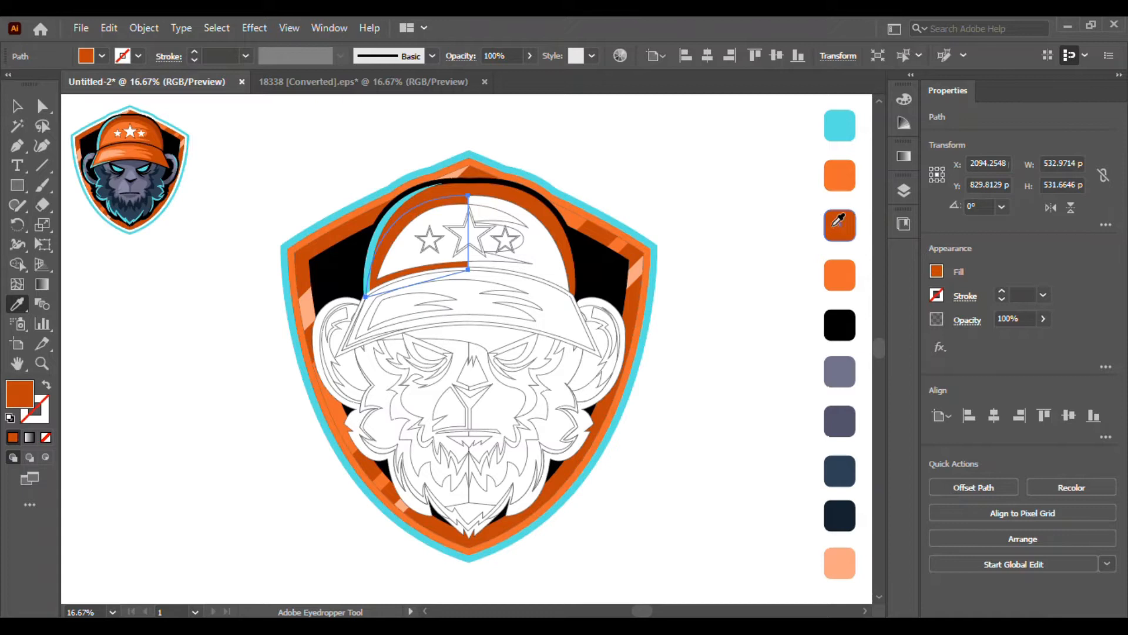
click(846, 273)
click(849, 226)
click(845, 176)
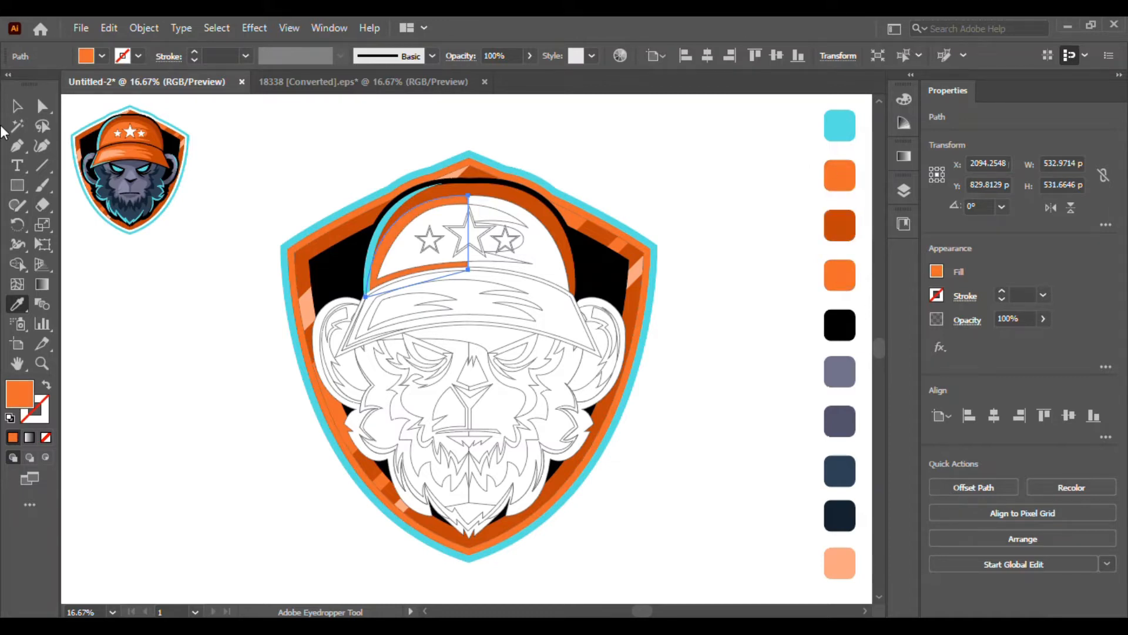
click(223, 146)
- Fill the cap's right front panel with the palette's dark orange
drag(378, 154, 384, 161)
click(543, 243)
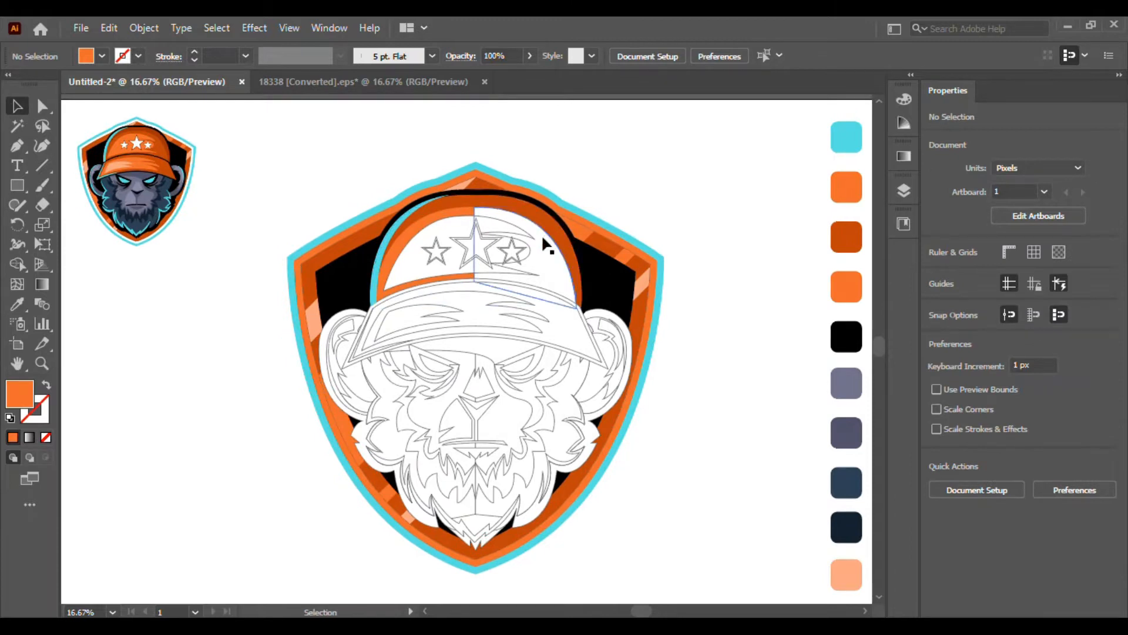
click(845, 235)
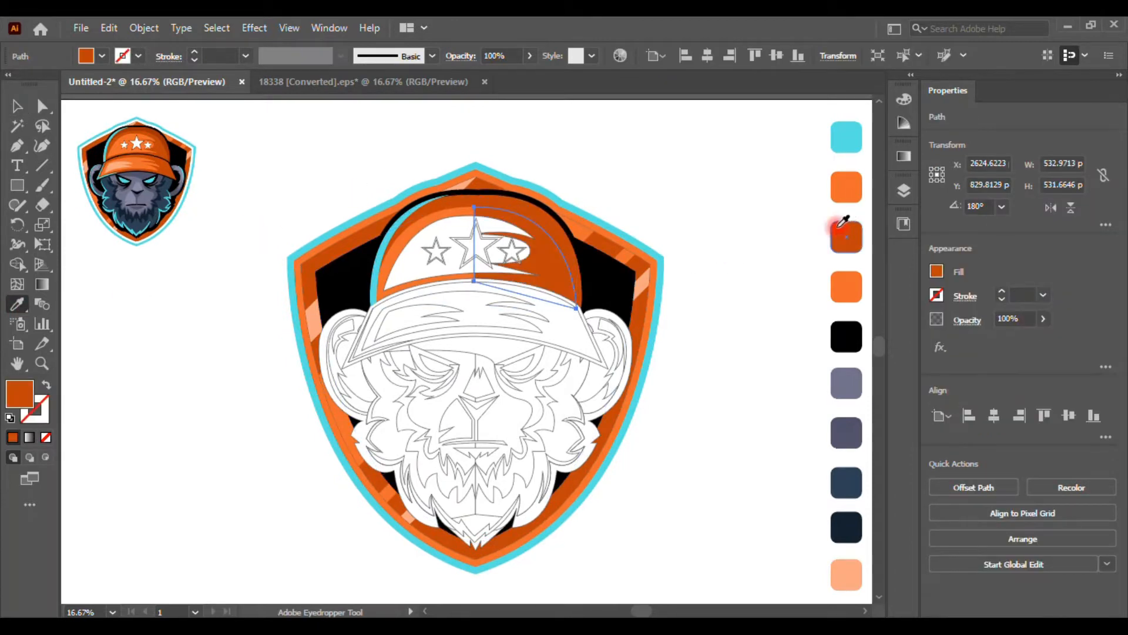
key(v)
click(317, 174)
- Compare the cap with the reference logo and resample the right front panel's fill from the reference
scroll(130, 122, up, 4)
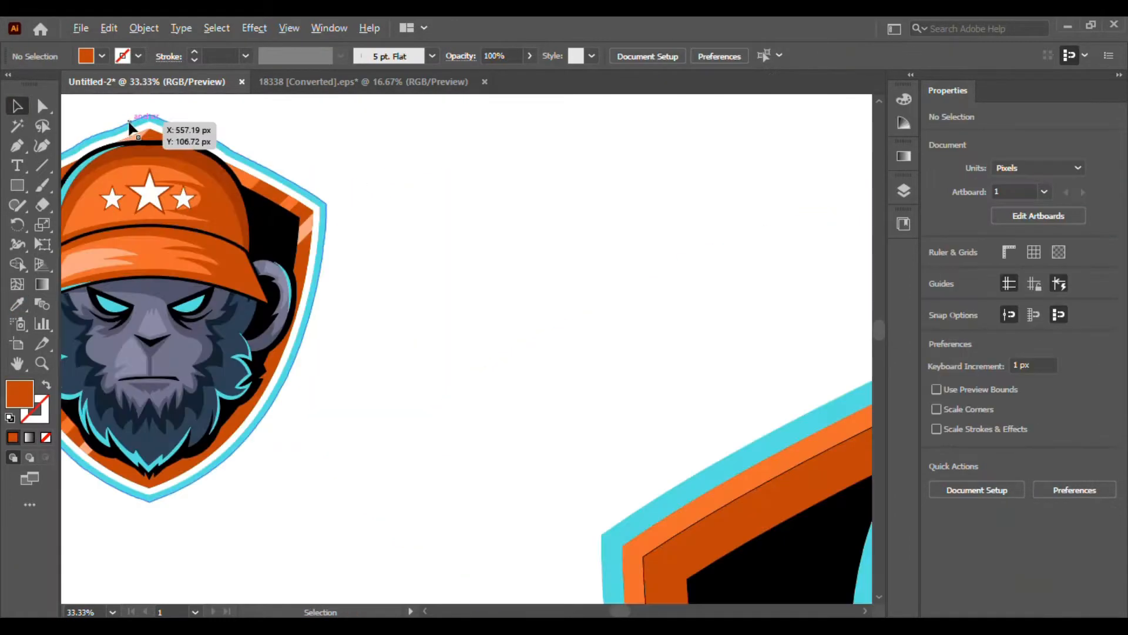
drag(321, 229, 373, 222)
scroll(369, 218, down, 1)
scroll(391, 231, down, 1)
drag(480, 249, 349, 201)
scroll(389, 226, down, 1)
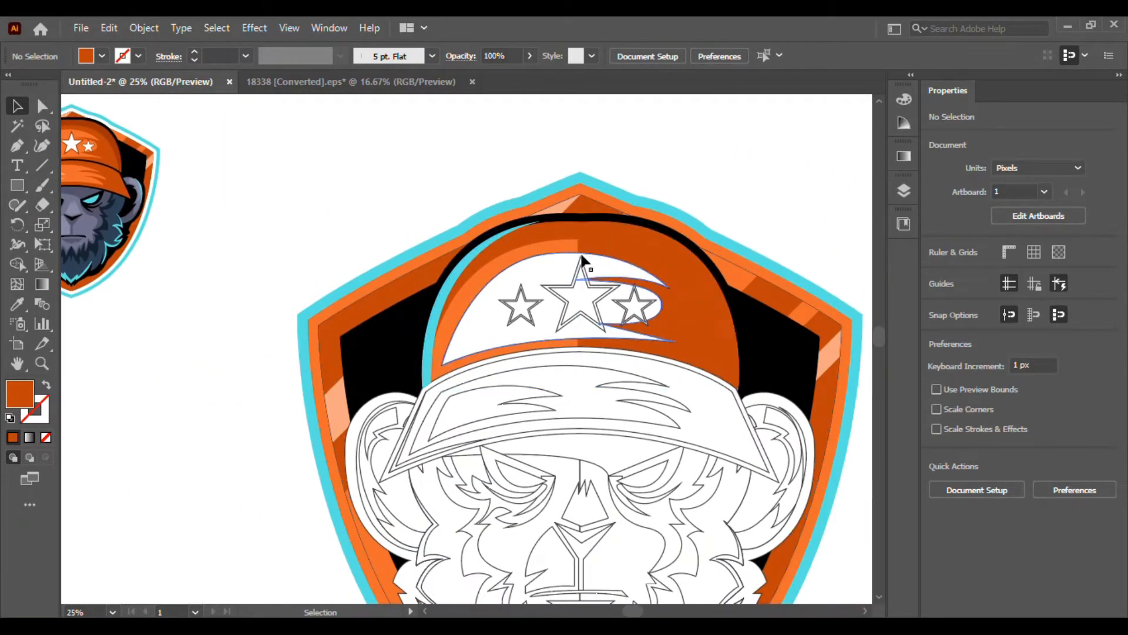
click(548, 252)
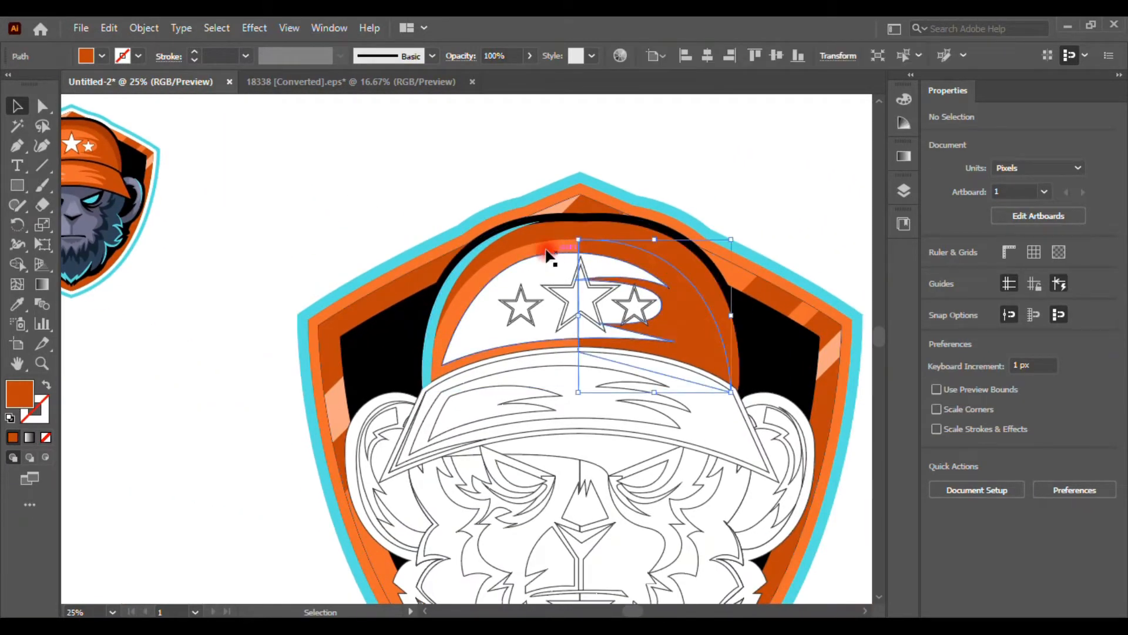
click(111, 150)
click(112, 145)
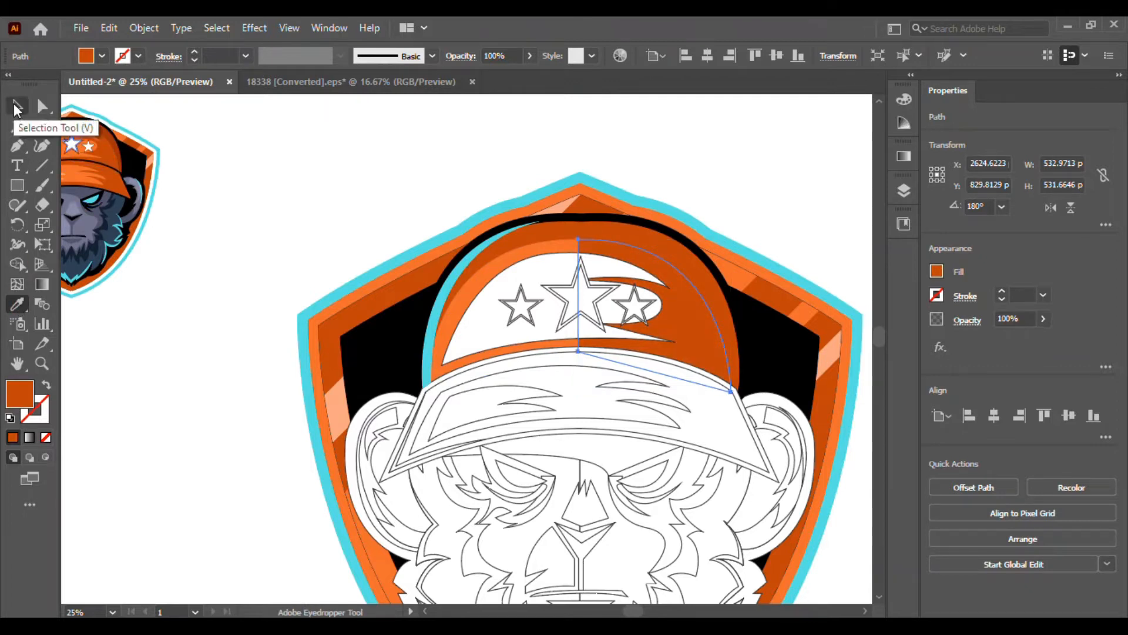
click(420, 220)
click(554, 250)
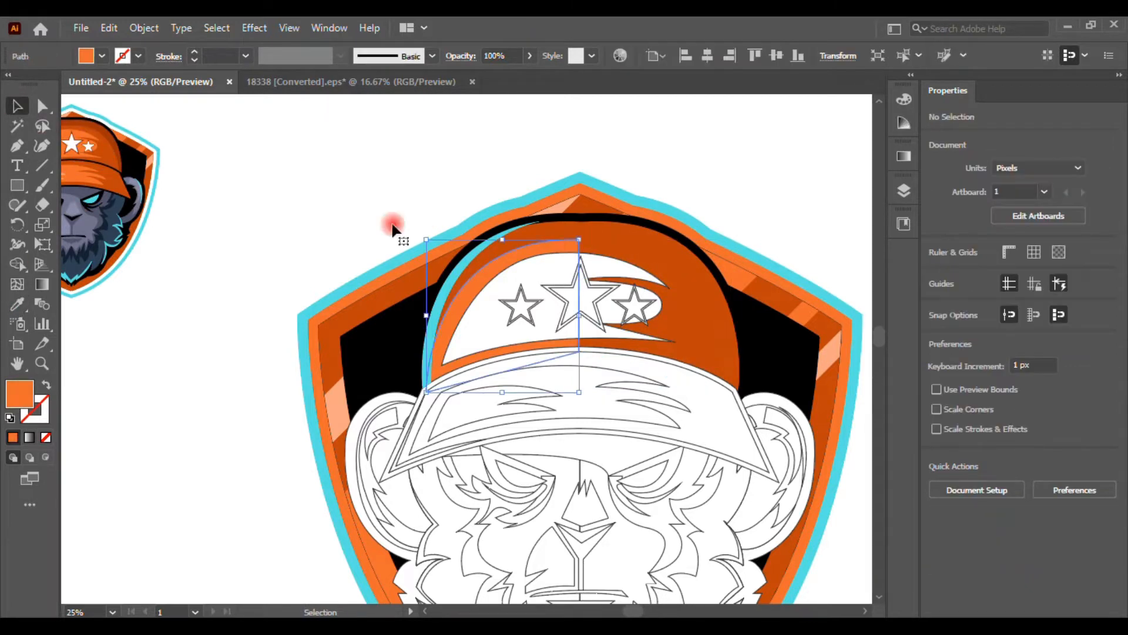
- Fill the main crown shape behind the cap's front panels with the dark rust-orange sampled from the reference logo's cap
click(676, 257)
click(17, 303)
scroll(232, 247, down, 3)
scroll(441, 279, up, 2)
drag(490, 300, 619, 357)
click(730, 240)
drag(301, 242, 576, 259)
scroll(249, 214, up, 4)
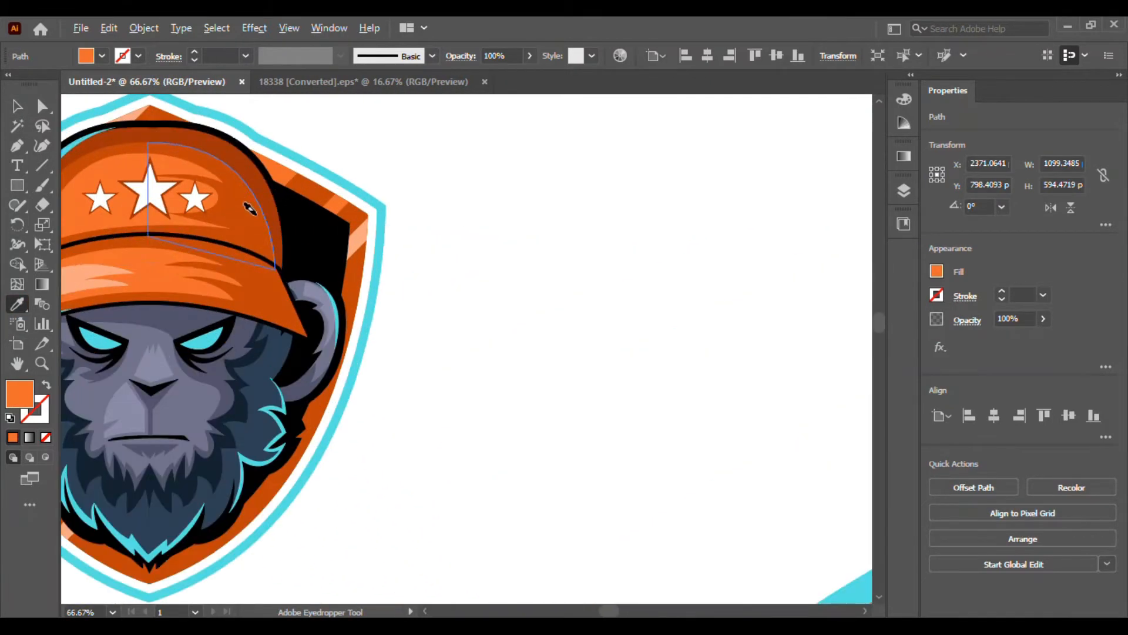
click(240, 153)
scroll(466, 252, down, 3)
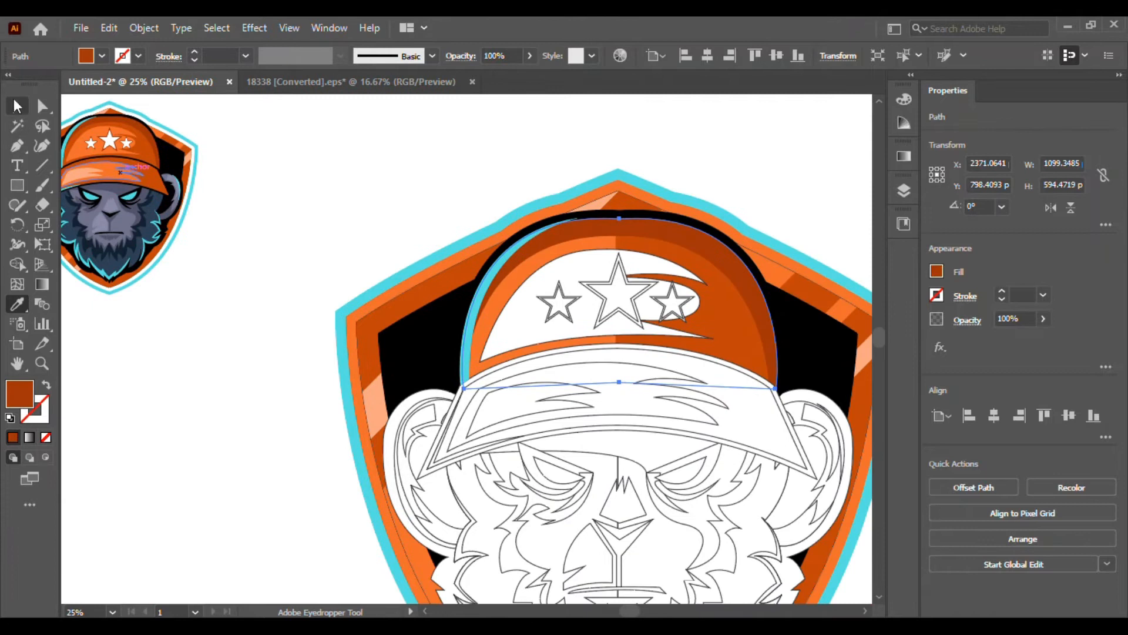
click(17, 106)
click(344, 291)
- Inspect the coloured shield bands and the area beside the cap and left ear up close
click(367, 324)
scroll(295, 376, up, 4)
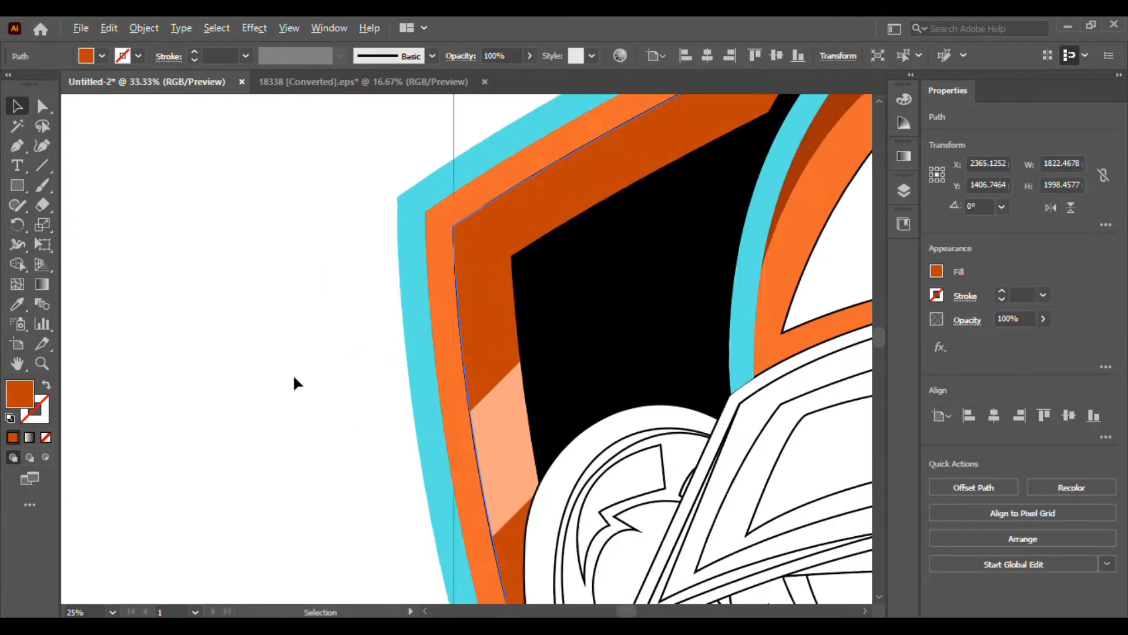
click(293, 374)
click(549, 377)
click(616, 456)
click(659, 264)
scroll(184, 317, down, 4)
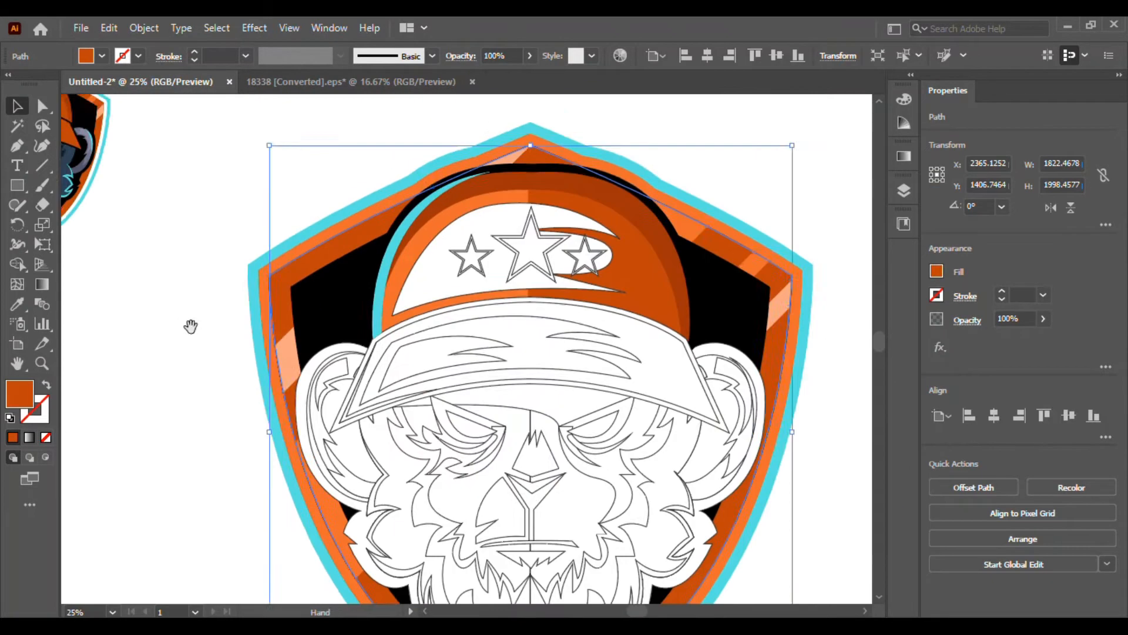
click(184, 353)
- Refill the cap's left front panel with dark orange
scroll(201, 323, down, 1)
click(474, 250)
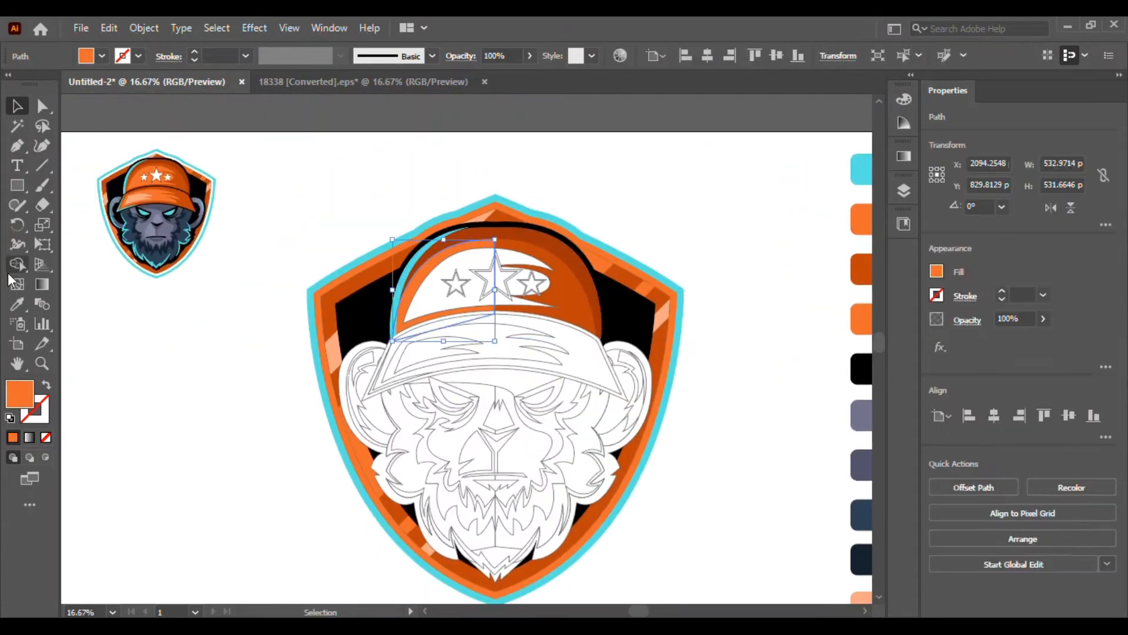
key(i)
click(378, 210)
scroll(312, 256, up, 2)
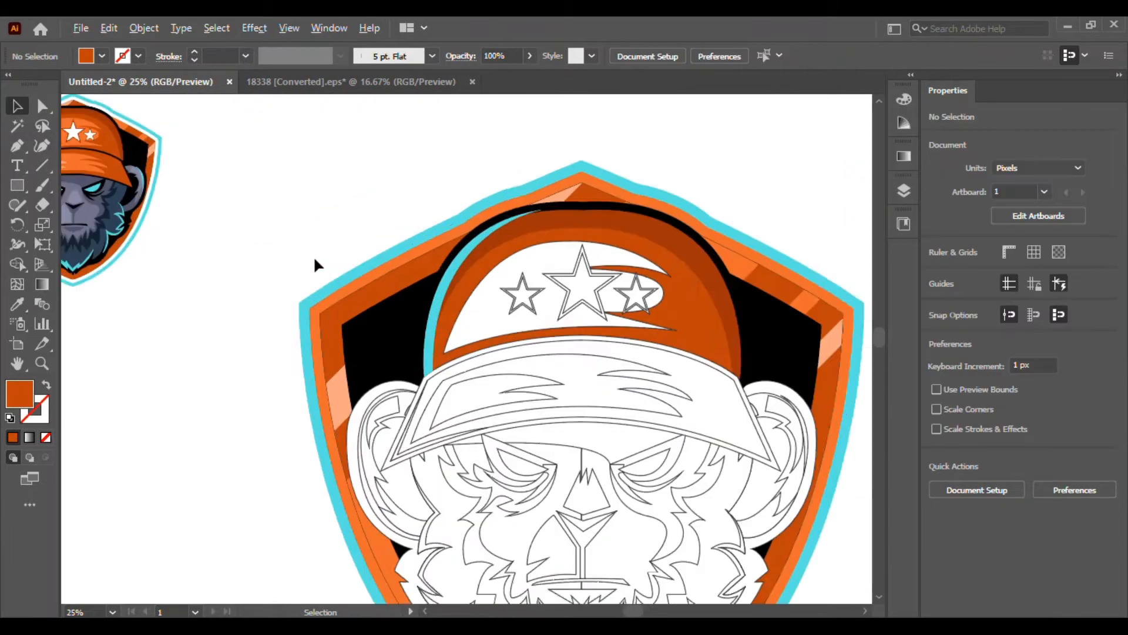
- Fill the large highlight shape behind the stars on the cap's front with the palette's bright orange
click(596, 330)
click(17, 304)
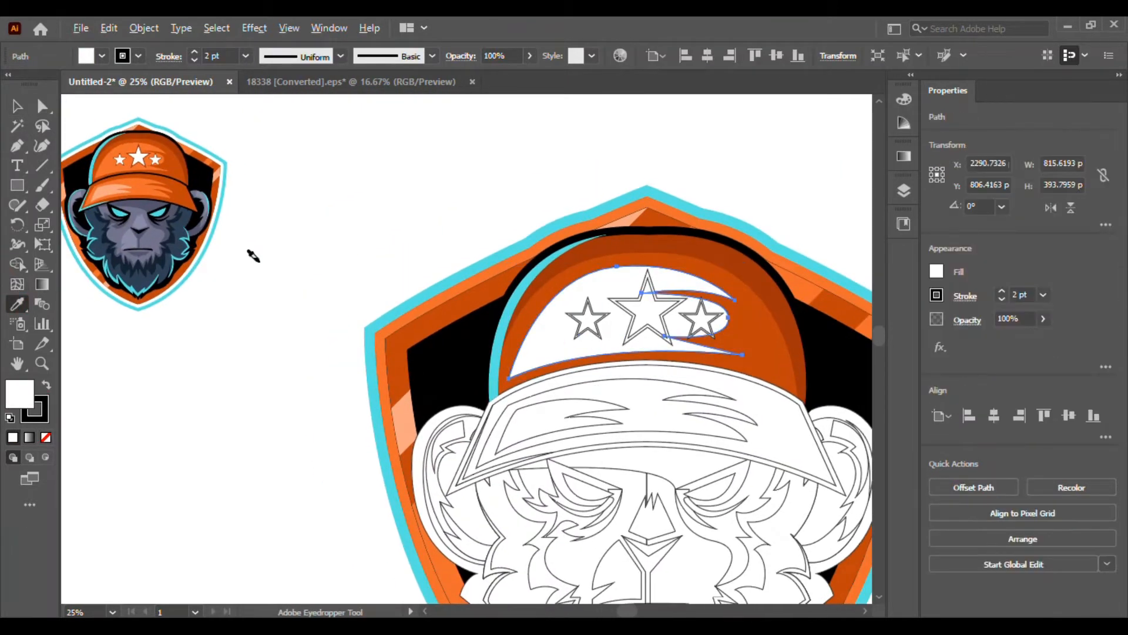
scroll(247, 251, down, 2)
click(724, 324)
scroll(247, 253, up, 2)
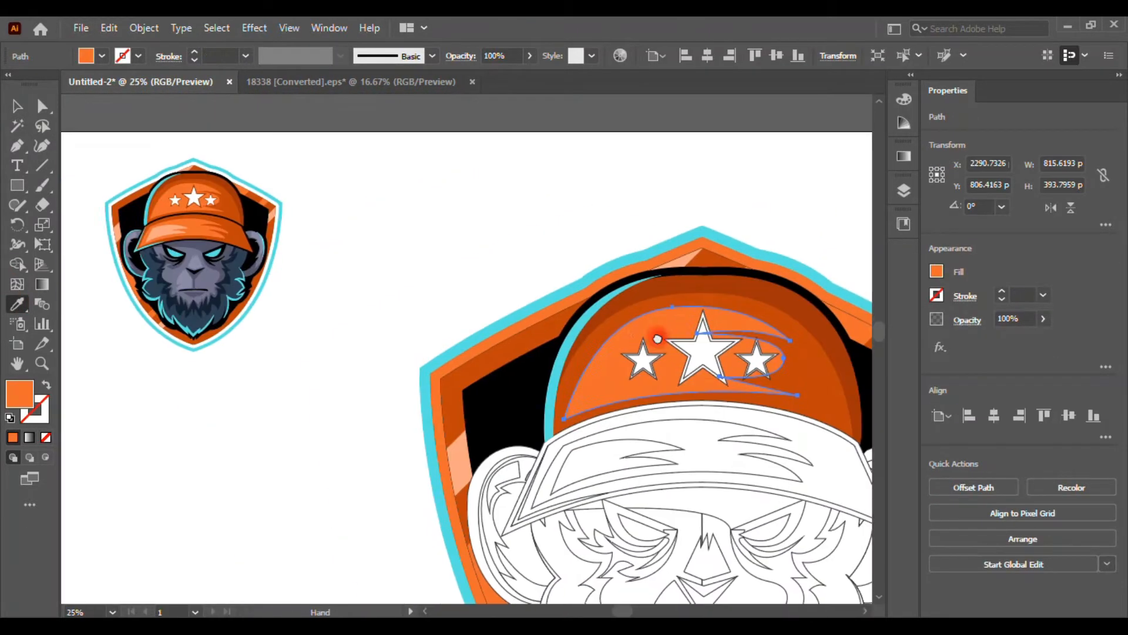
- Compare the cap's stars with those on the reference logo
click(213, 228)
scroll(72, 161, up, 3)
scroll(222, 190, up, 2)
scroll(221, 192, down, 4)
drag(342, 266, 223, 237)
drag(626, 365, 303, 157)
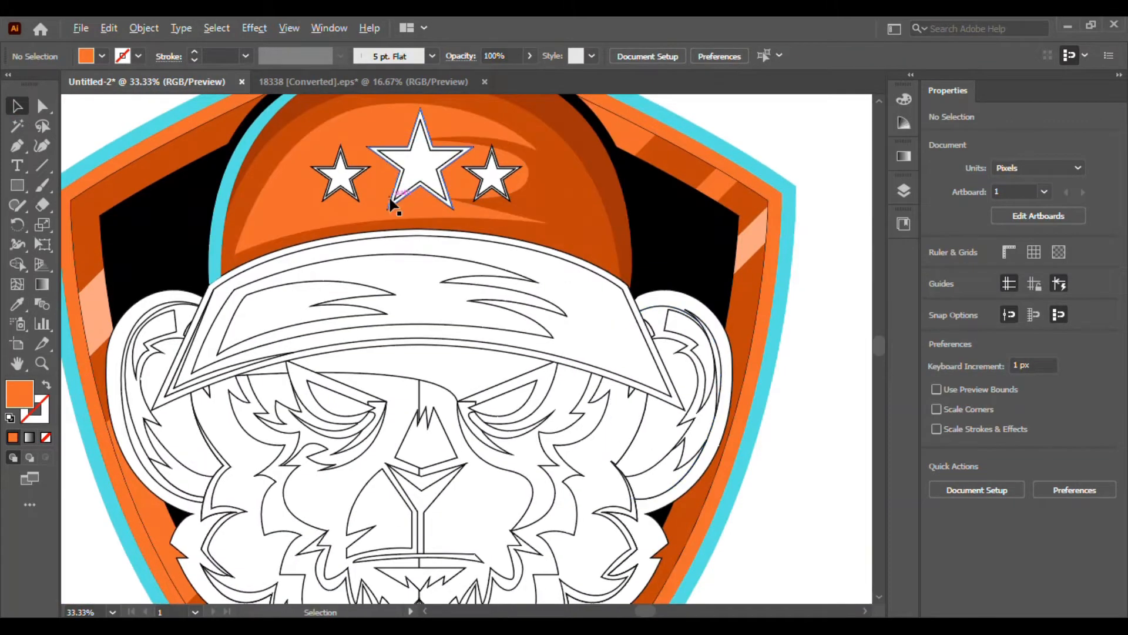
- Fill the outer outline shapes of all three cap stars together with the palette's dark orange
scroll(390, 209, up, 3)
click(294, 204)
scroll(295, 203, down, 3)
scroll(296, 201, up, 2)
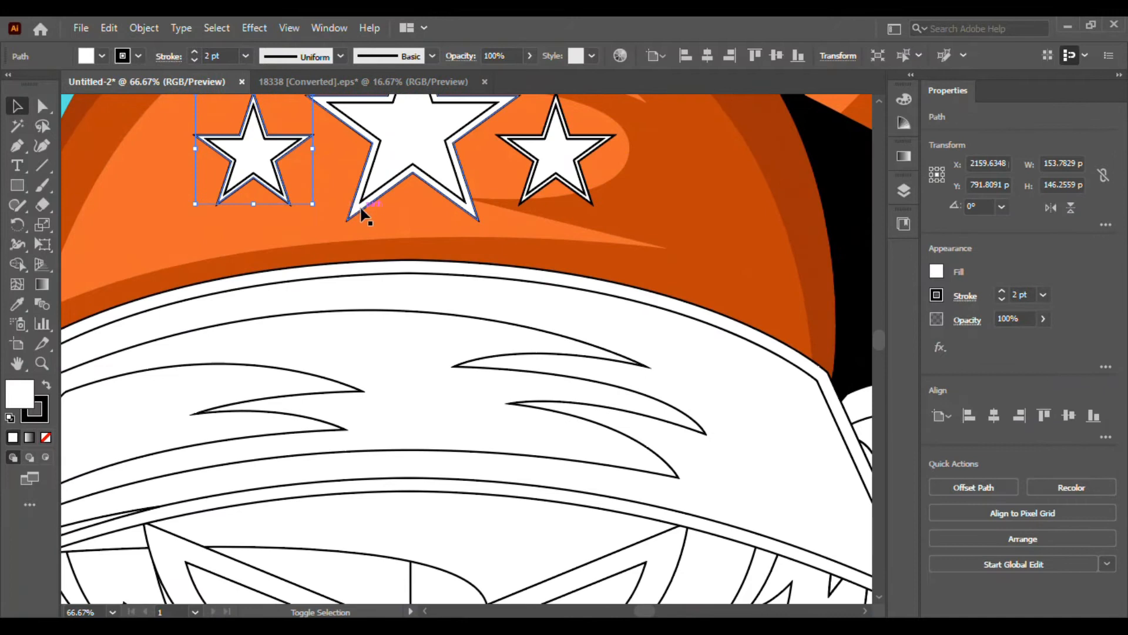
shift+click(358, 208)
shift+click(587, 200)
scroll(588, 200, down, 3)
drag(600, 205, 500, 220)
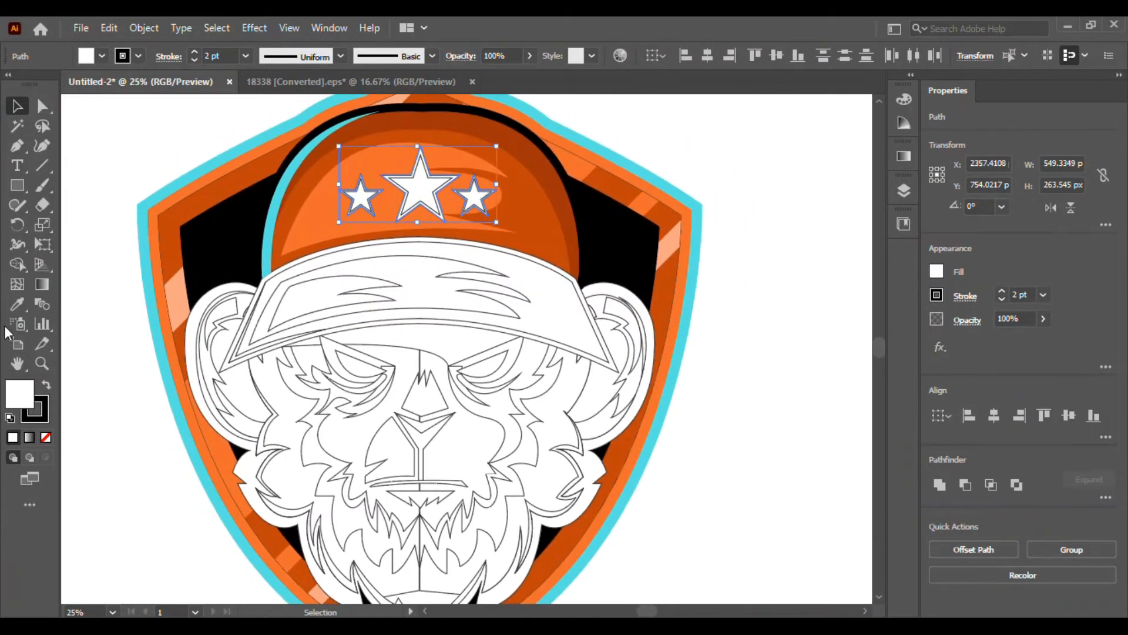
click(16, 303)
scroll(405, 273, down, 2)
scroll(676, 265, up, 2)
drag(697, 202, 748, 227)
click(748, 228)
drag(536, 262, 601, 262)
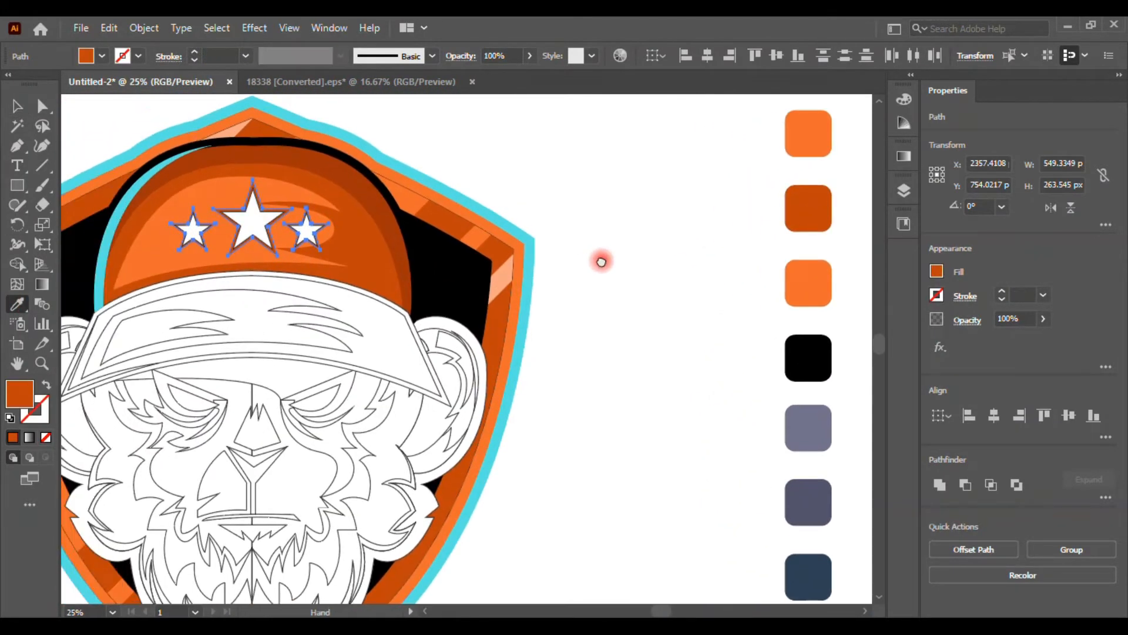
click(18, 111)
scroll(200, 200, down, 1)
drag(294, 194, 401, 169)
click(505, 137)
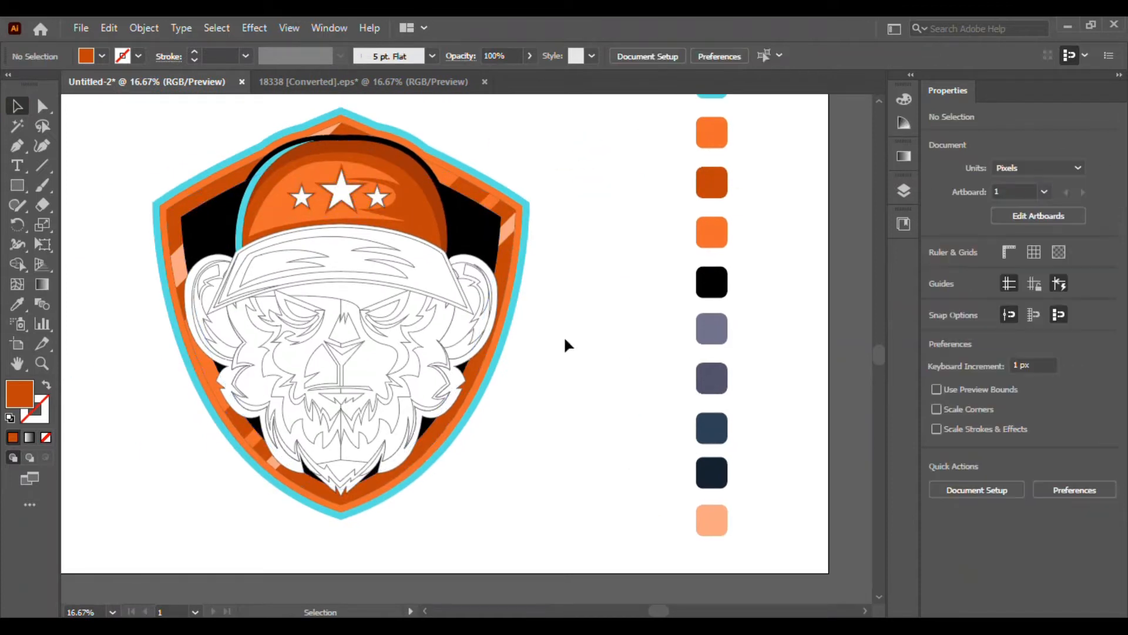
- Fill the small highlight on the left of the cap's brim with the palette's peach
drag(225, 321, 387, 403)
click(433, 353)
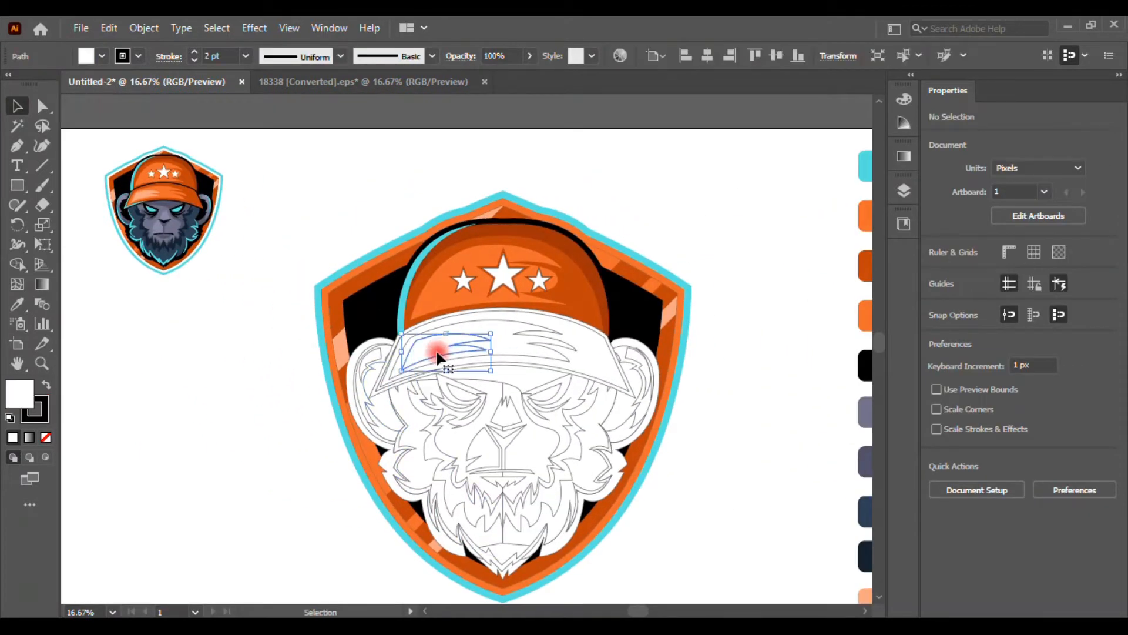
click(17, 305)
drag(567, 352, 503, 322)
click(811, 573)
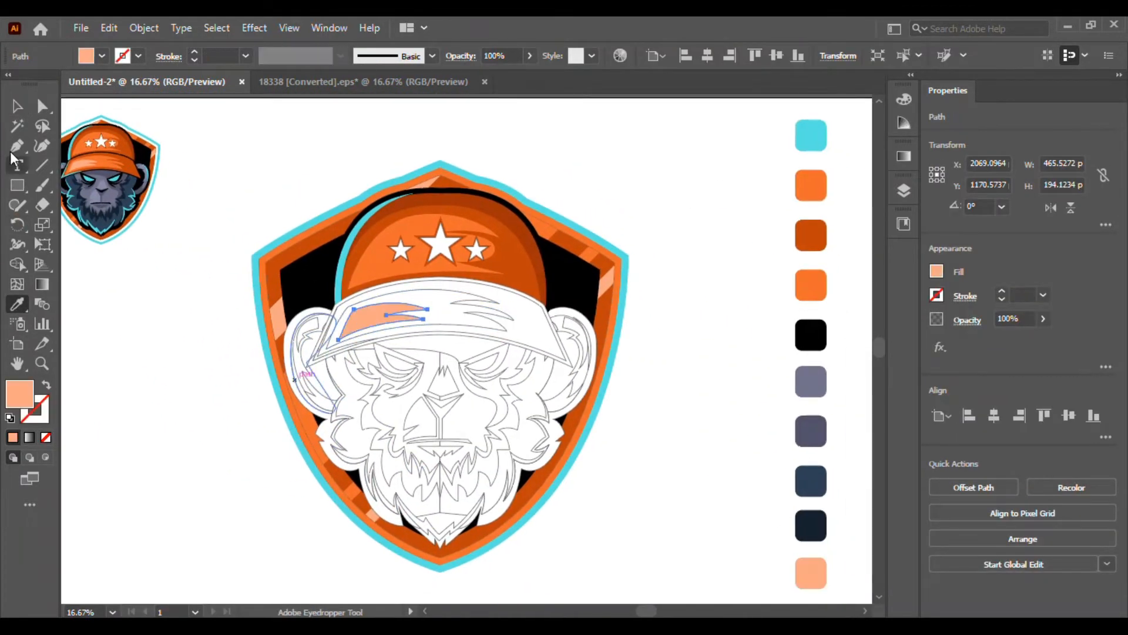
- Fill the brim's large jagged mid-tone shape around the peach highlight with the palette's bright orange
click(186, 143)
click(382, 290)
click(17, 306)
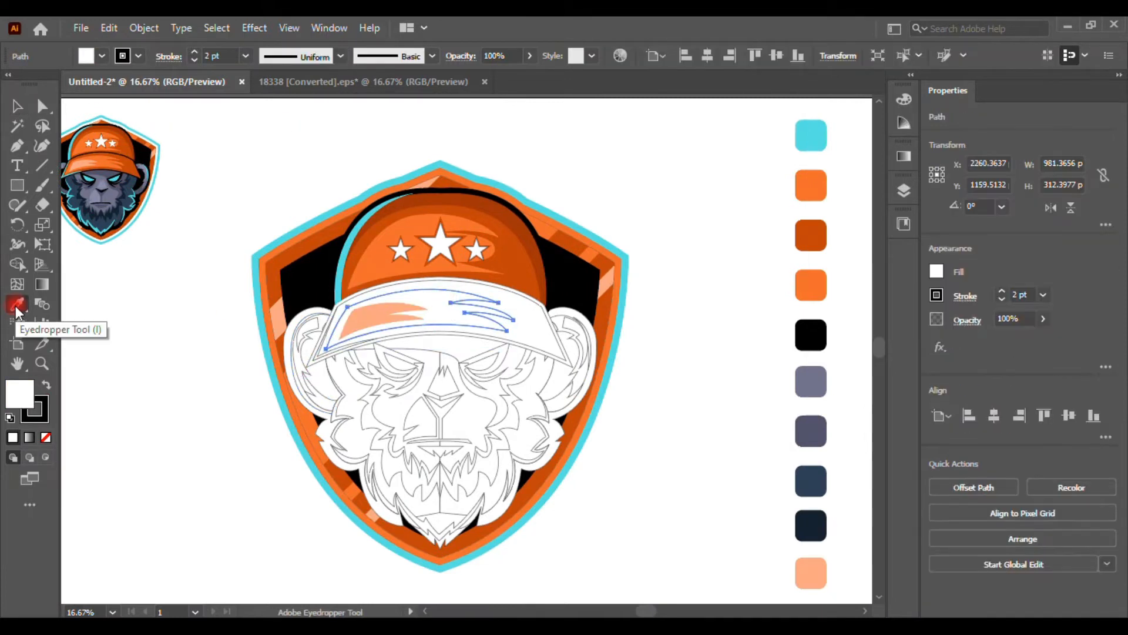
click(823, 280)
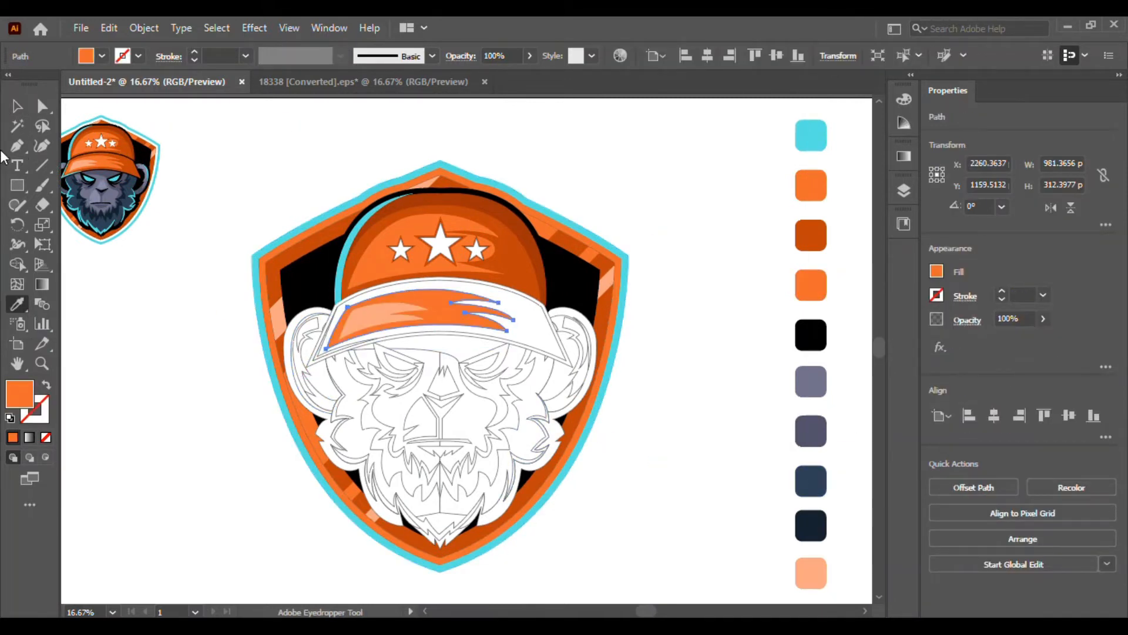
- Fill the brim's main inner shape with the palette's dark orange
click(414, 133)
click(517, 307)
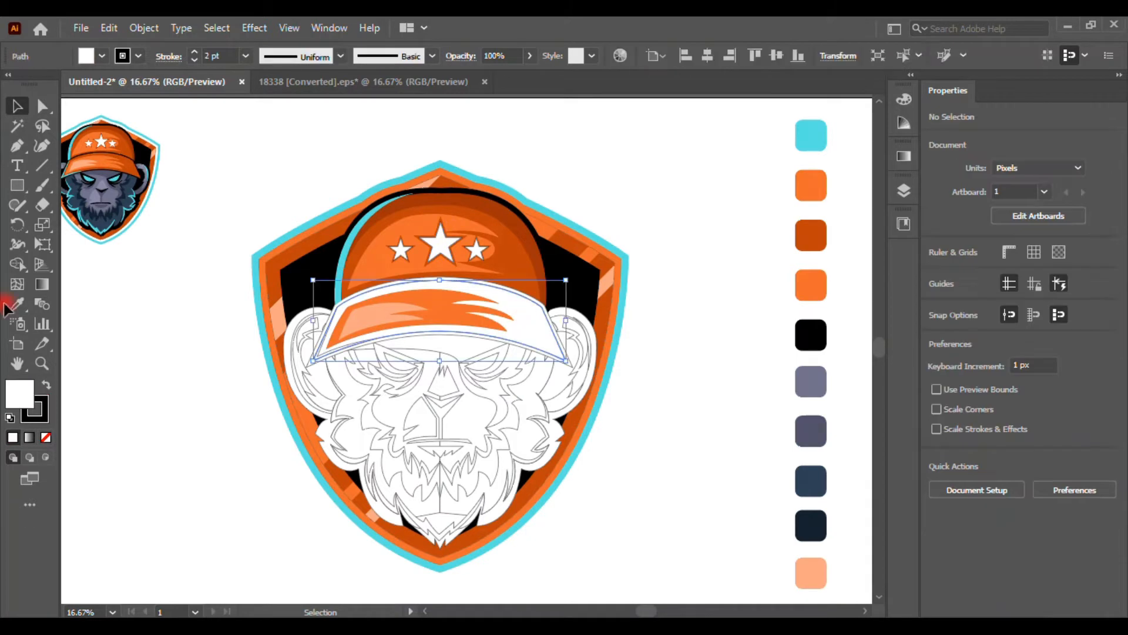
key(i)
click(815, 231)
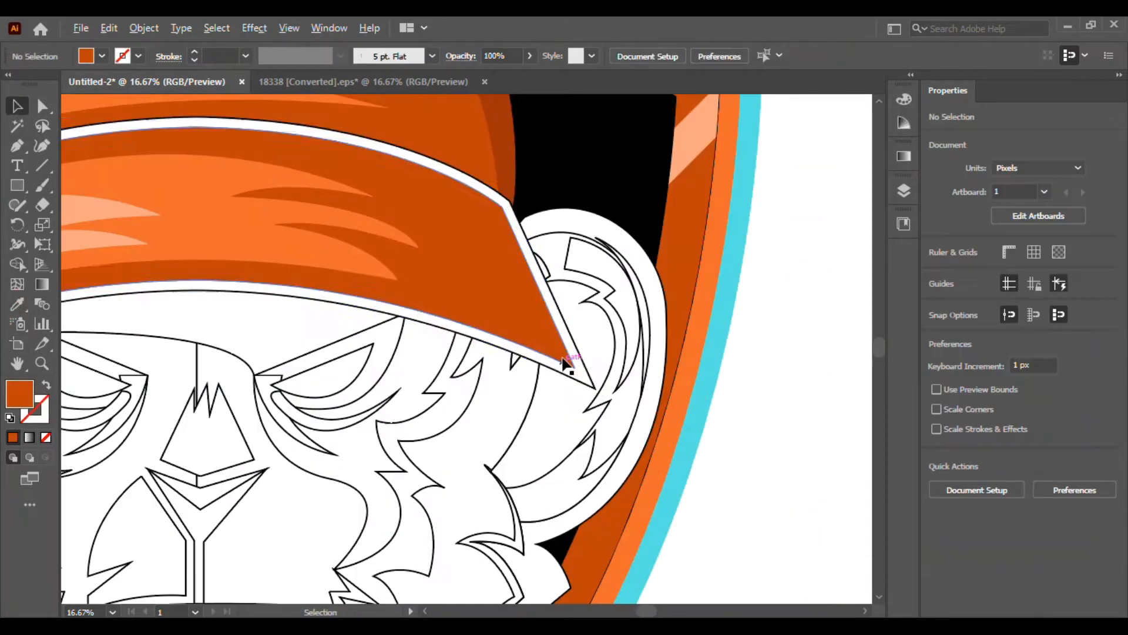
- Fill the brim's outermost outline shape with the palette's black
click(580, 375)
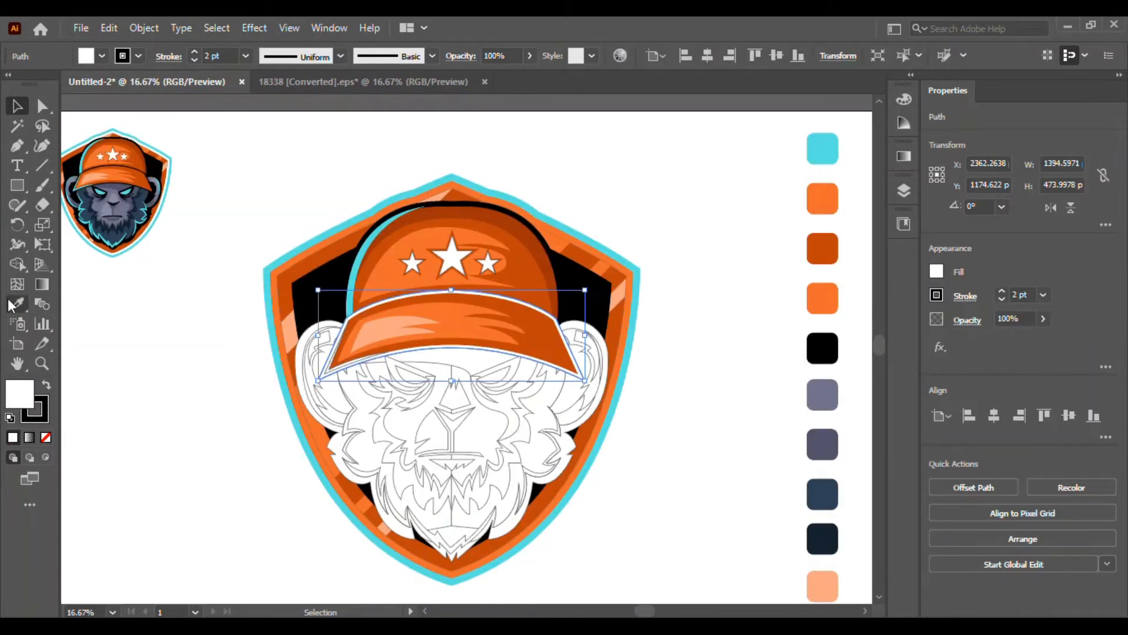
click(16, 304)
click(815, 346)
click(16, 105)
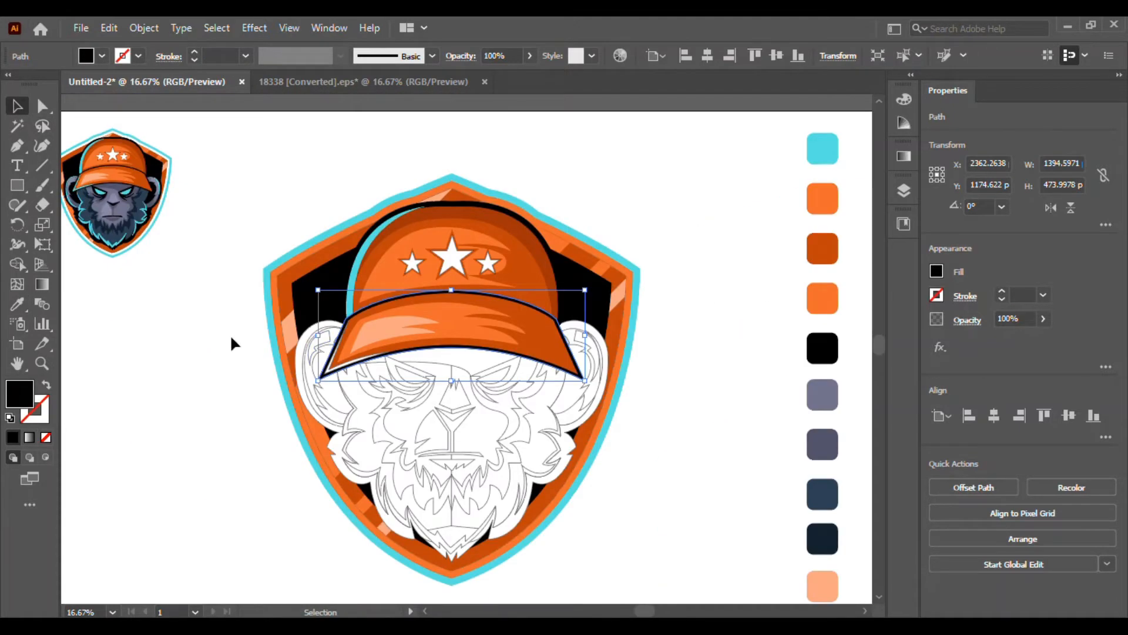
key(ctrl+shift+a)
- Fill the thin edge shape at the brim's left corner with the palette's cyan
scroll(320, 376, up, 3)
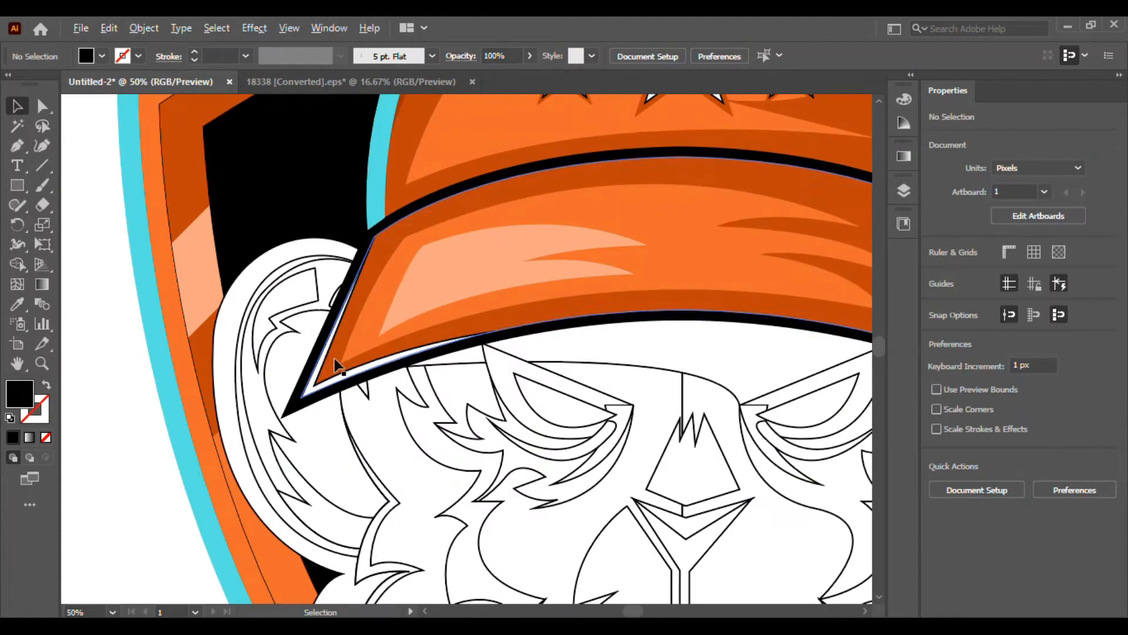
click(336, 365)
key(ctrl+0)
click(847, 163)
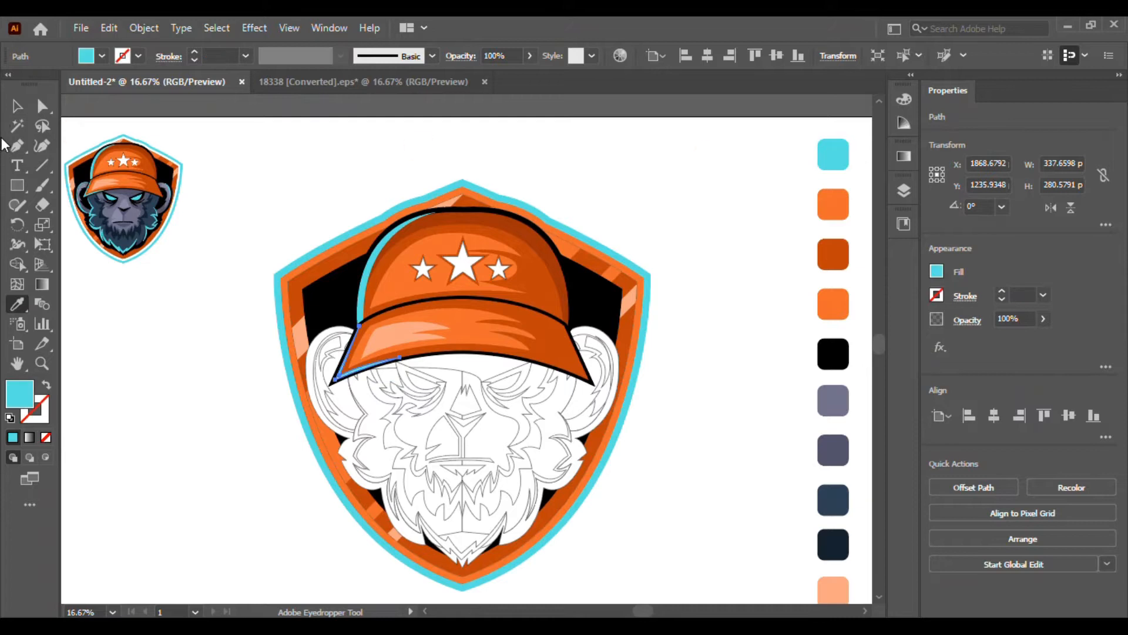
click(16, 107)
click(315, 138)
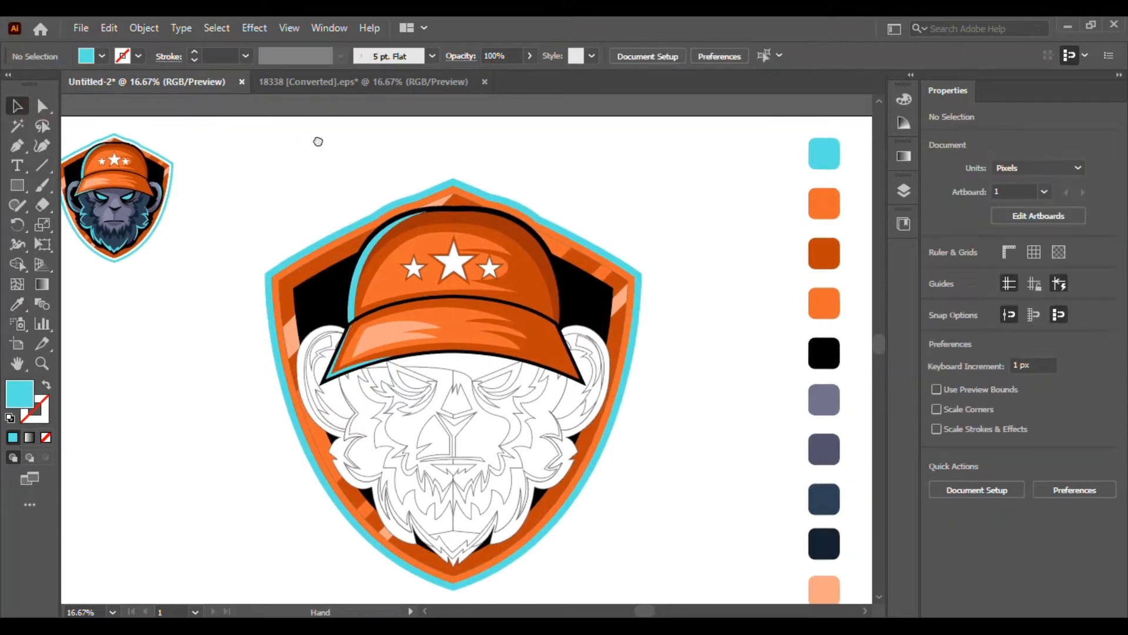
- Examine the left ear and head outline against the reference logo
drag(628, 488, 607, 467)
drag(246, 330, 328, 287)
drag(243, 202, 264, 247)
scroll(406, 293, up, 2)
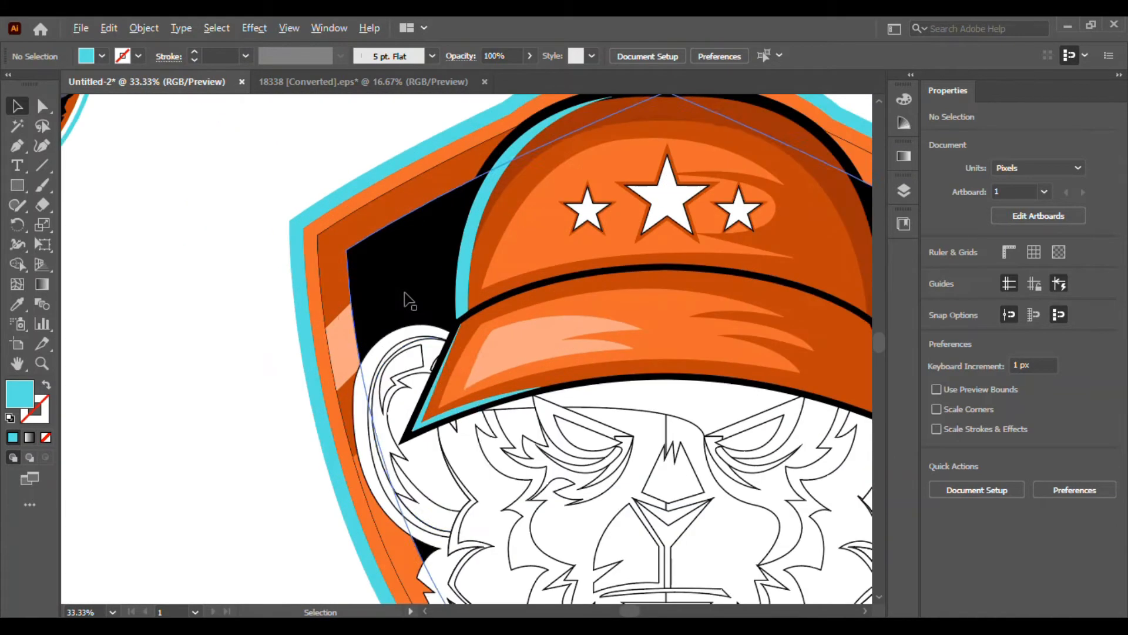
click(384, 339)
scroll(383, 339, down, 2)
right_click(390, 345)
click(256, 347)
- Fill the left head silhouette behind the ear and beard with the palette's dark purple-grey
scroll(282, 347, up, 1)
drag(270, 337, 342, 413)
click(478, 407)
scroll(479, 407, down, 2)
click(17, 303)
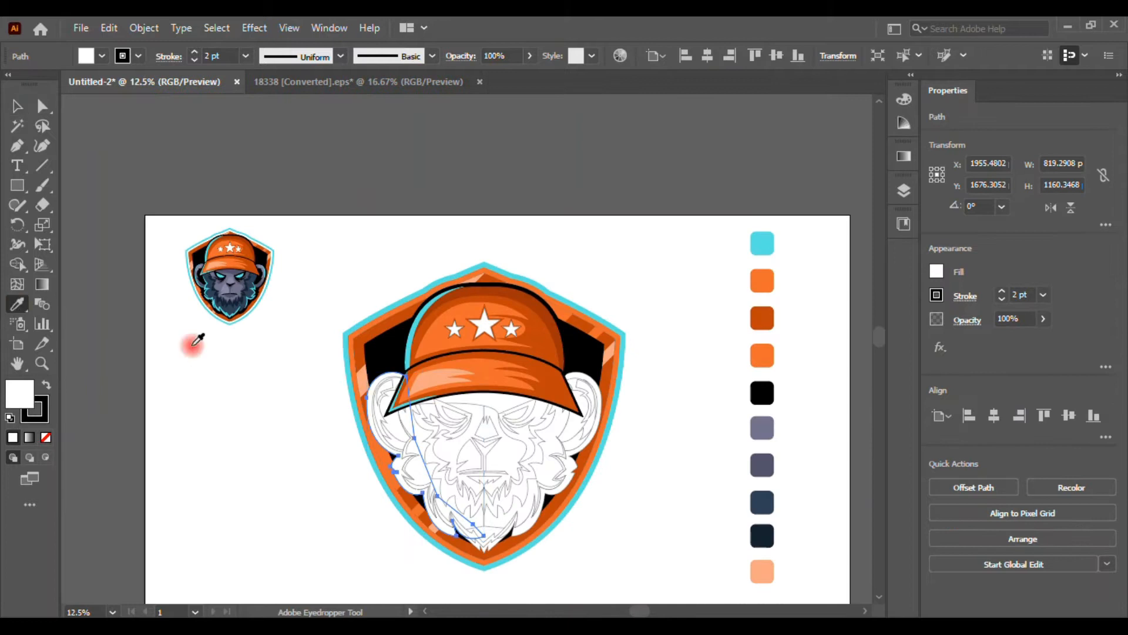
click(767, 460)
scroll(330, 380, up, 1)
- Check the left ear against the reference and fill its rim shape with the cyan of the cap's edge
drag(330, 381, 459, 421)
click(16, 108)
click(408, 427)
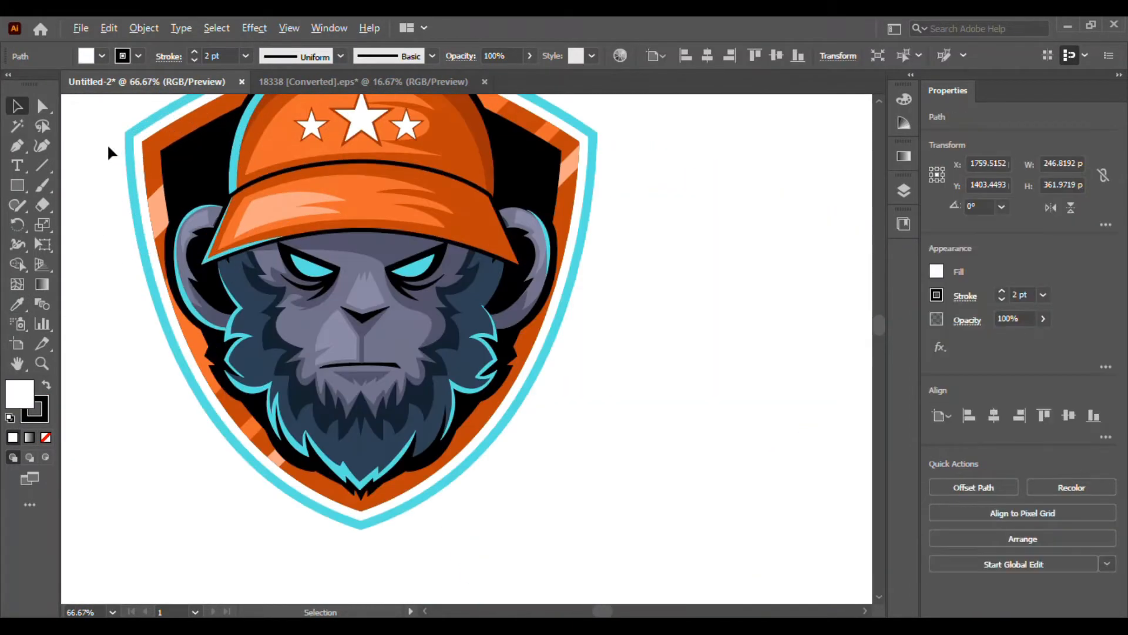
scroll(108, 145, down, 3)
click(401, 419)
click(662, 507)
click(460, 486)
click(659, 478)
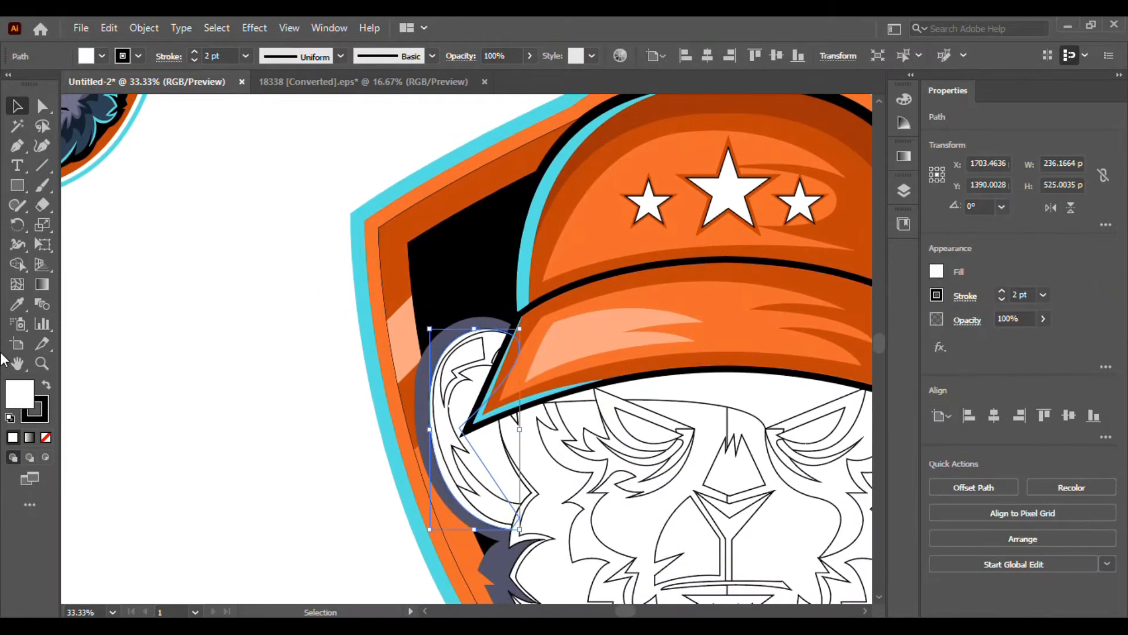
click(17, 304)
click(535, 224)
- Fill the upper inner highlight of the left ear with the palette's lighter purple-grey
click(17, 106)
drag(234, 261, 452, 494)
click(249, 287)
drag(249, 289, 349, 358)
click(596, 449)
drag(614, 517, 301, 343)
click(17, 303)
scroll(303, 343, down, 3)
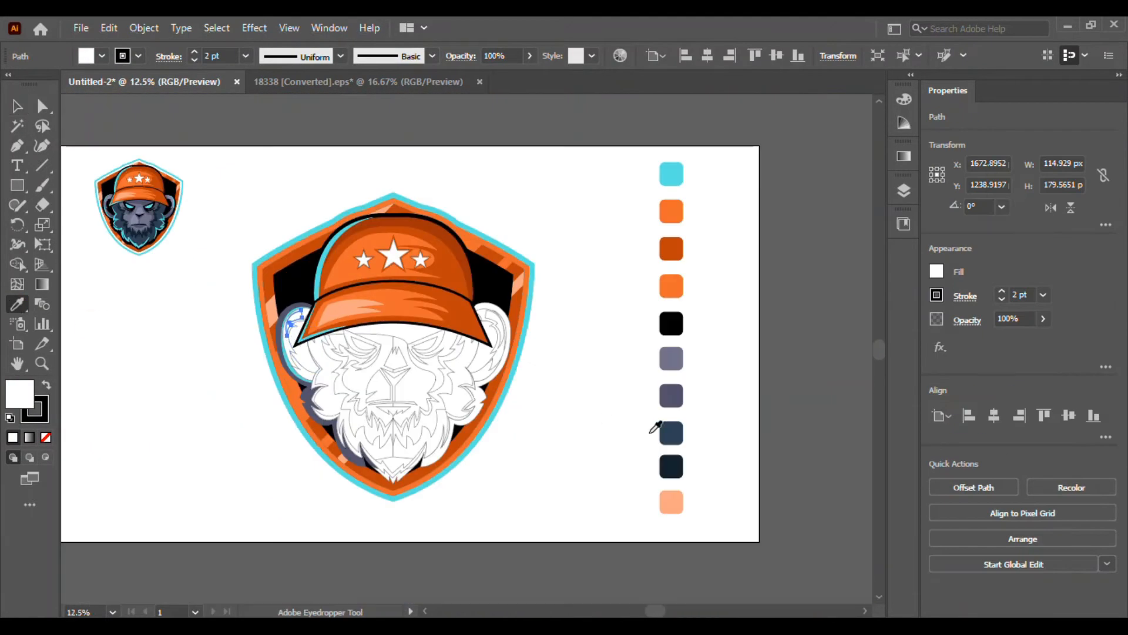
click(673, 357)
scroll(251, 309, up, 2)
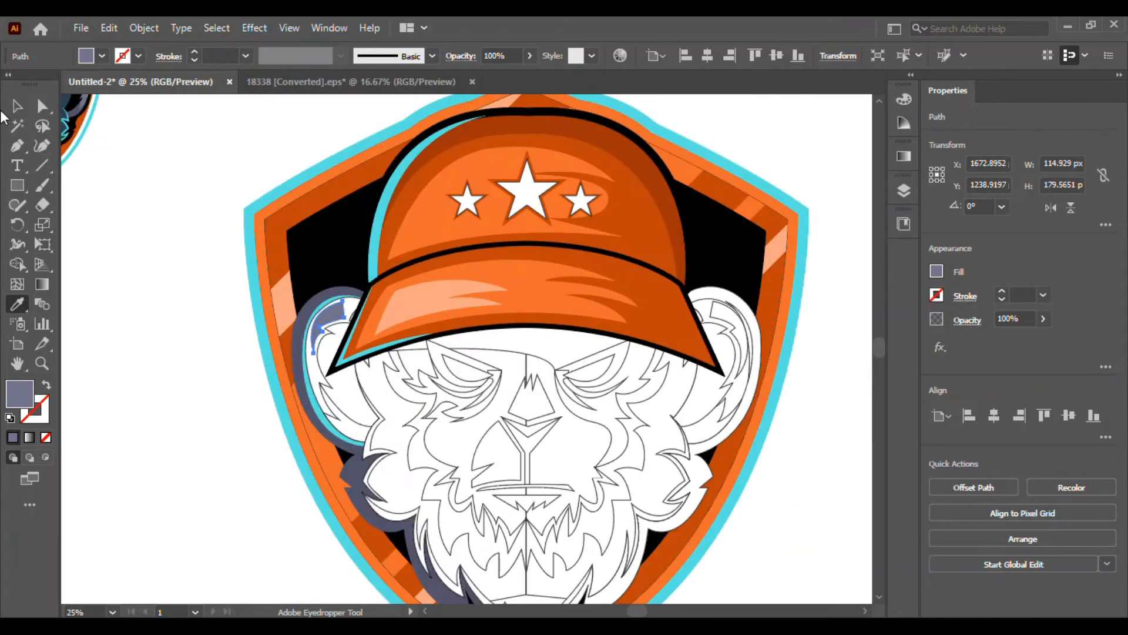
- Compare the left ear with the reference and refill its upper inner highlight with lavender sampled from the reference's ear
click(163, 271)
scroll(162, 272, down, 1)
drag(174, 302, 310, 359)
scroll(187, 221, up, 3)
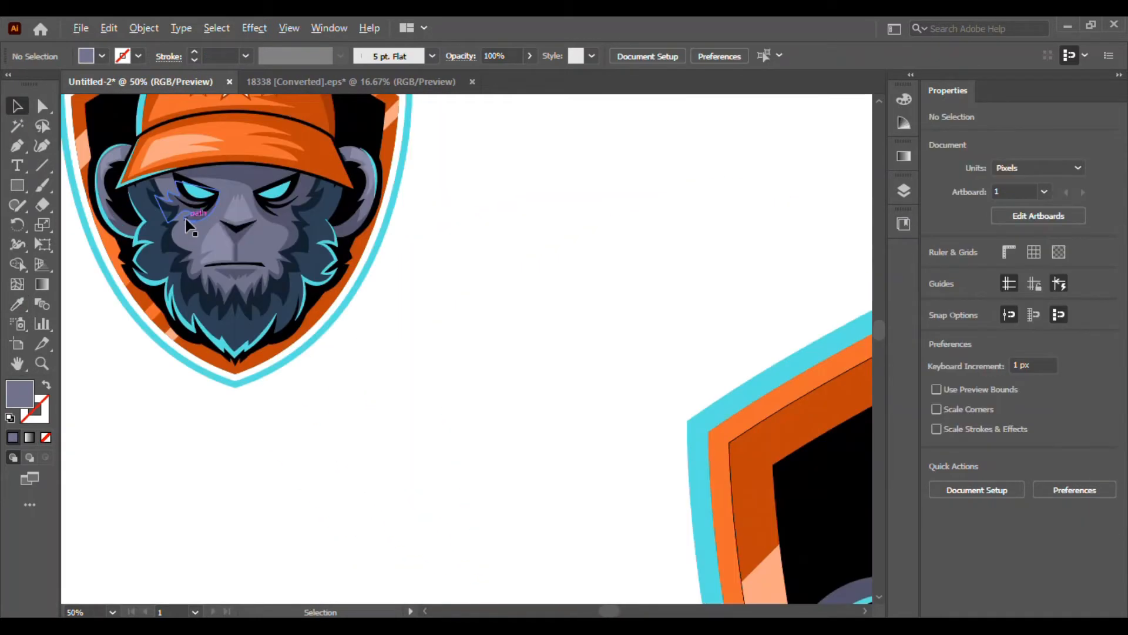
drag(752, 539, 688, 415)
click(793, 505)
drag(403, 430, 521, 583)
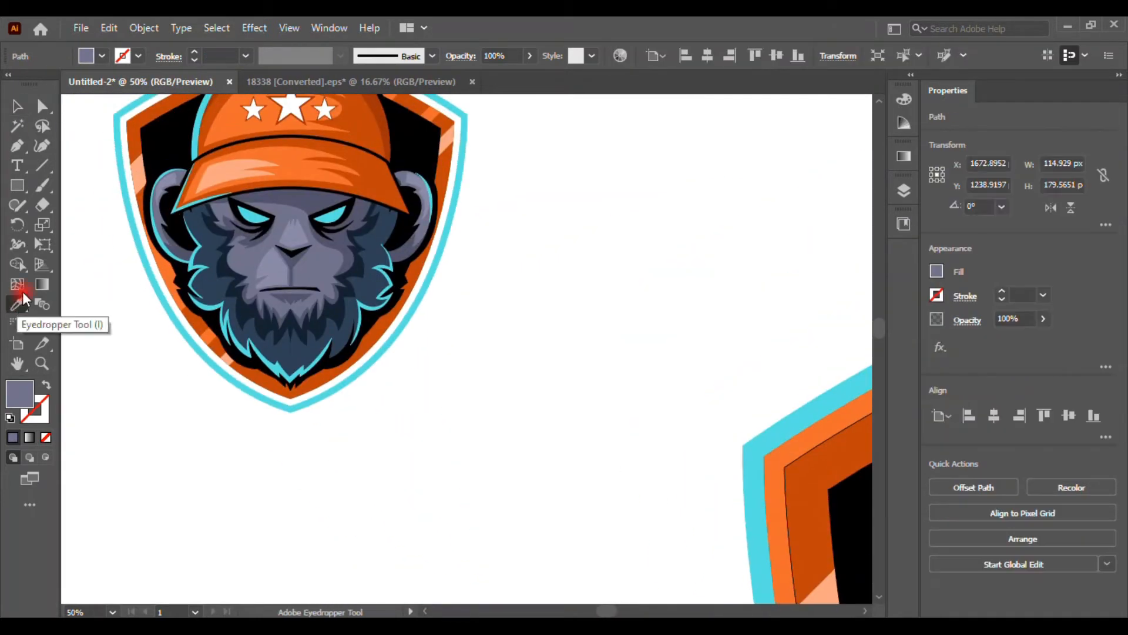
click(161, 187)
scroll(281, 280, down, 1)
drag(453, 350, 365, 274)
click(18, 105)
click(315, 385)
- Compare the left ear's main shape with the reference and fill it with the palette's dark purple-grey
scroll(315, 385, down, 2)
drag(399, 433, 343, 387)
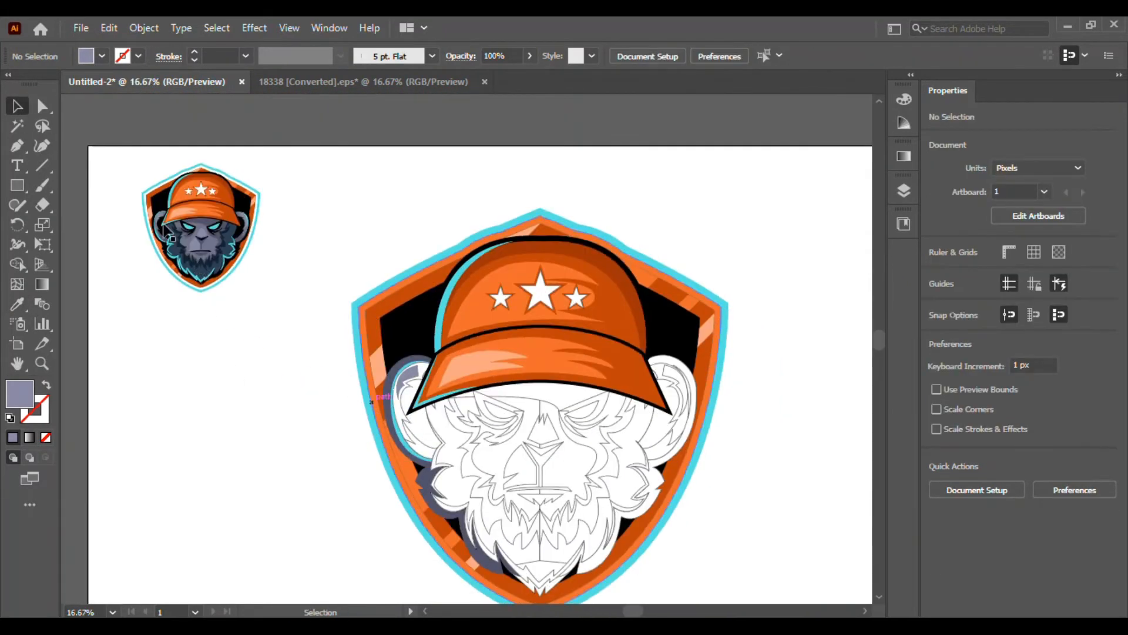
scroll(150, 223, up, 3)
scroll(345, 337, down, 3)
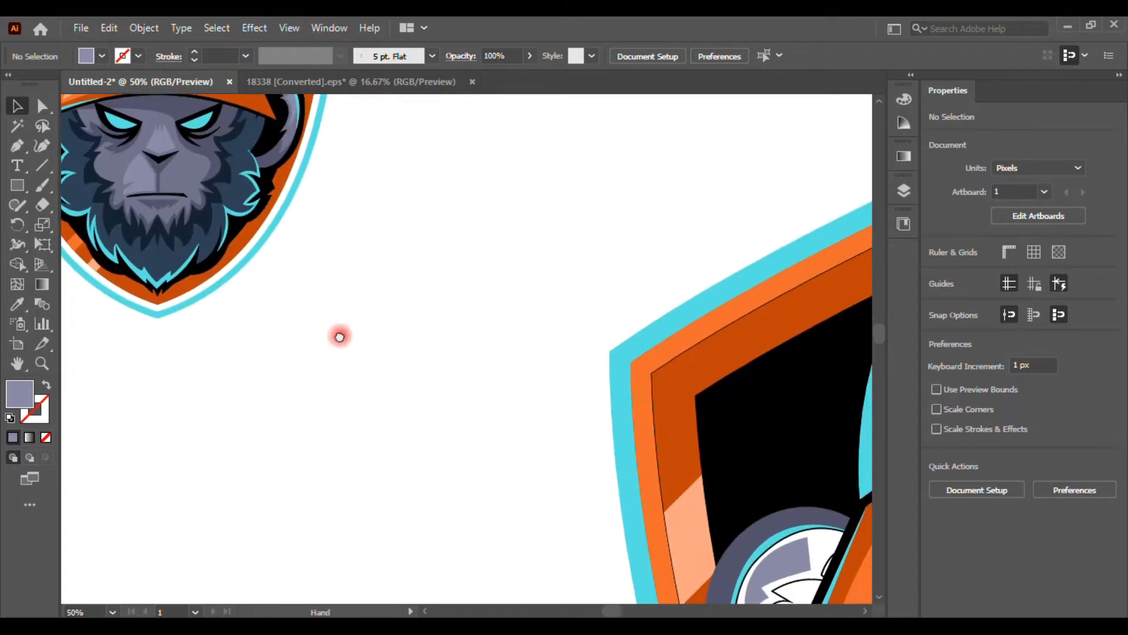
click(603, 519)
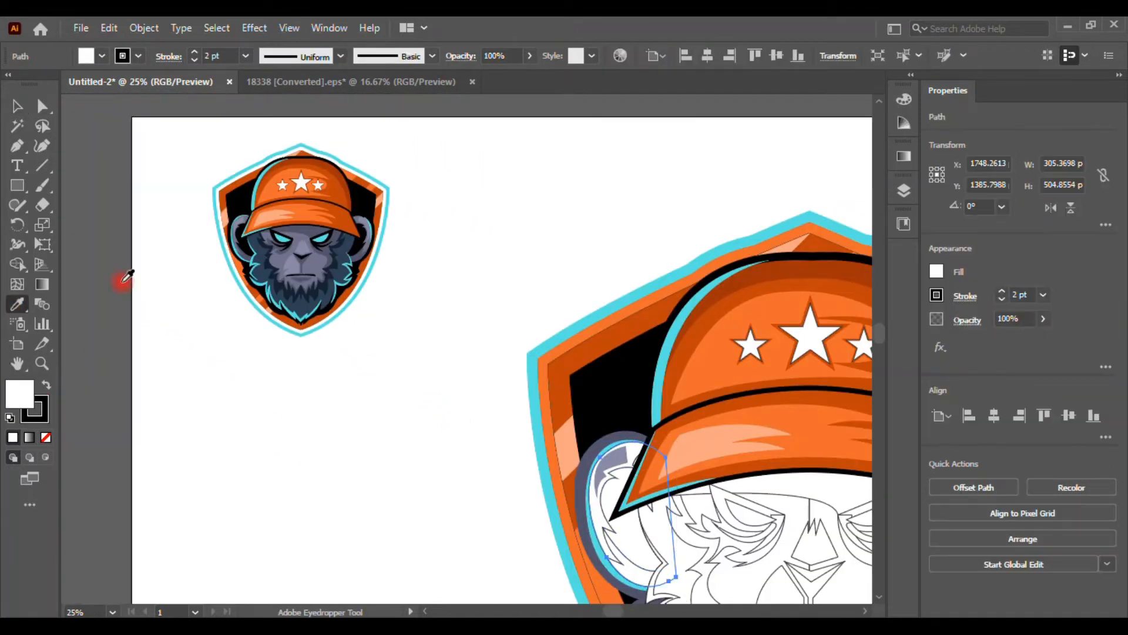
scroll(197, 209, up, 4)
scroll(200, 218, down, 1)
scroll(201, 219, down, 4)
drag(317, 348, 88, 325)
click(676, 433)
drag(353, 365, 502, 334)
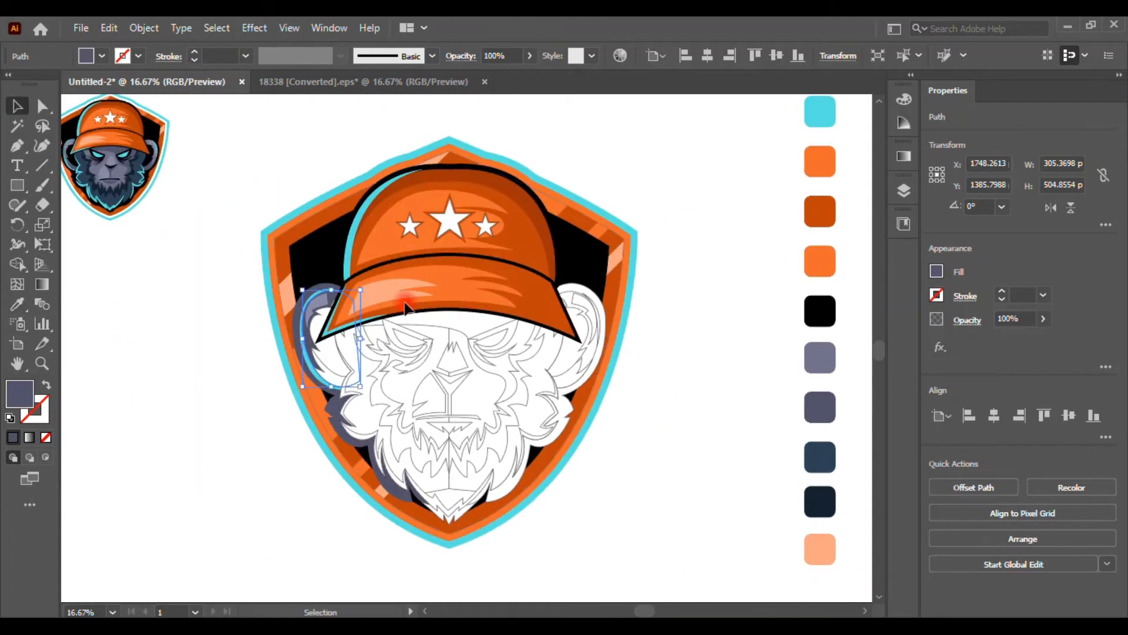
- Refill the left head silhouette with black sampled from the shield's interior and check it against the reference logo
click(210, 323)
click(323, 290)
click(17, 304)
click(330, 249)
click(19, 115)
click(173, 285)
drag(165, 275, 219, 307)
scroll(147, 157, up, 3)
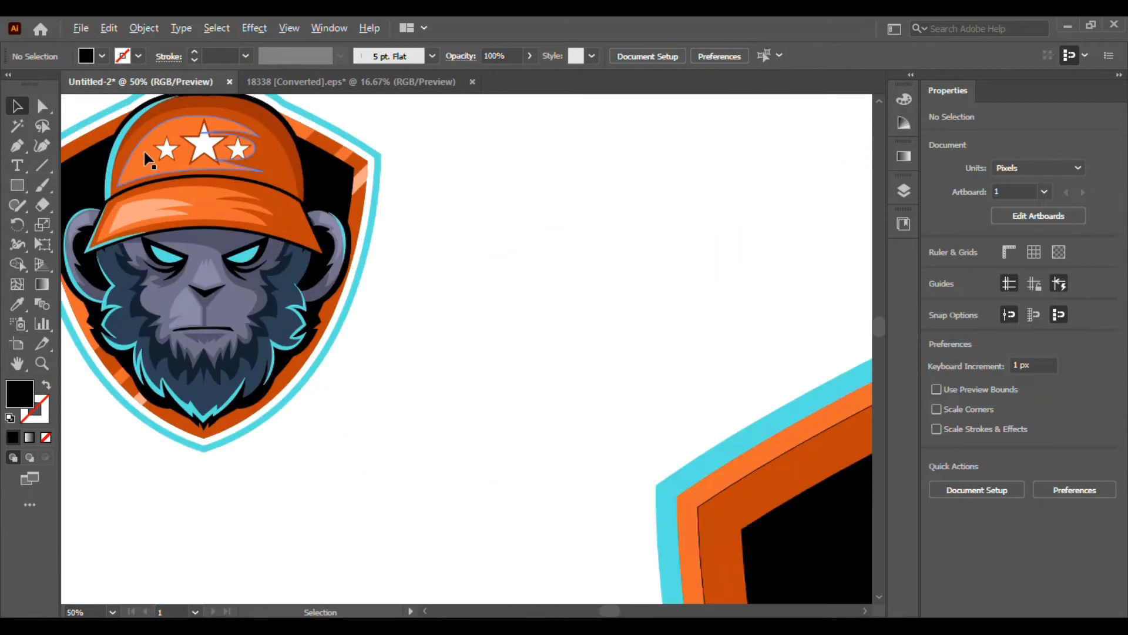
- Fill the left ear's inner opening with black sampled from the reference logo
scroll(145, 157, down, 2)
click(511, 515)
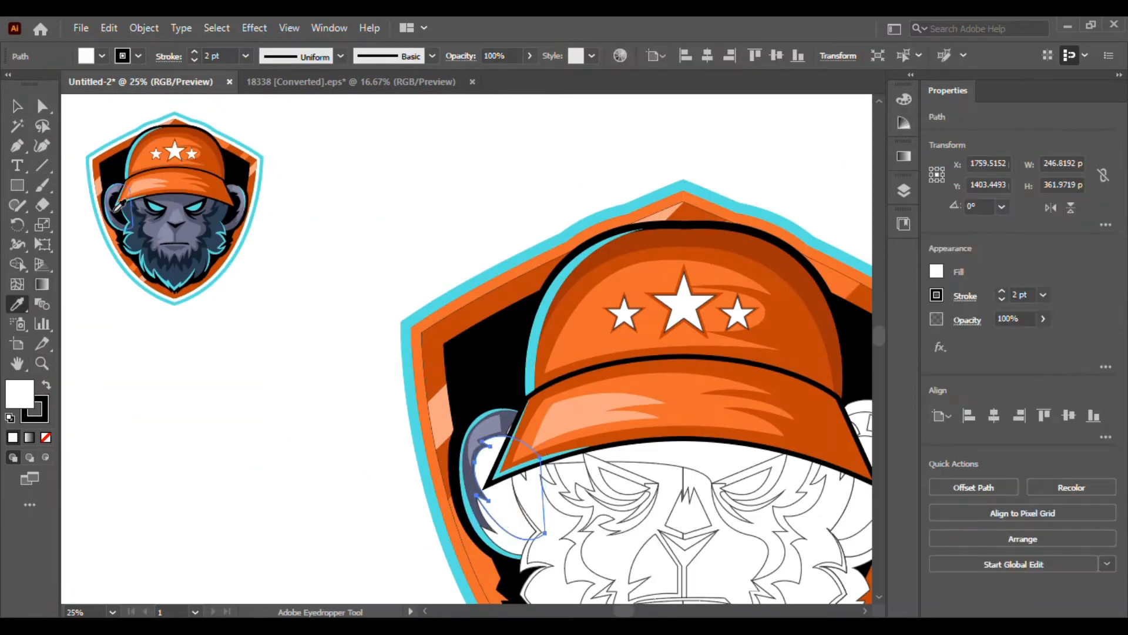
click(93, 216)
click(315, 449)
- Fill the lower inner shape of the left ear with the dark purple-grey sampled from the ear's existing fill
click(504, 541)
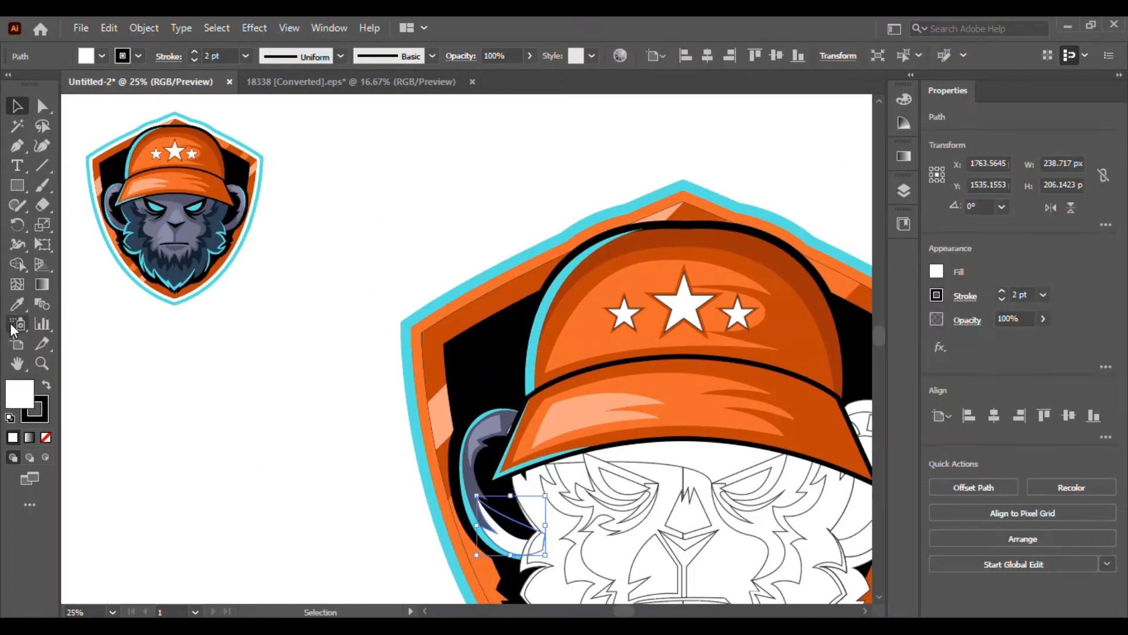
scroll(490, 539, up, 2)
click(471, 447)
scroll(444, 433, down, 2)
drag(390, 422, 414, 441)
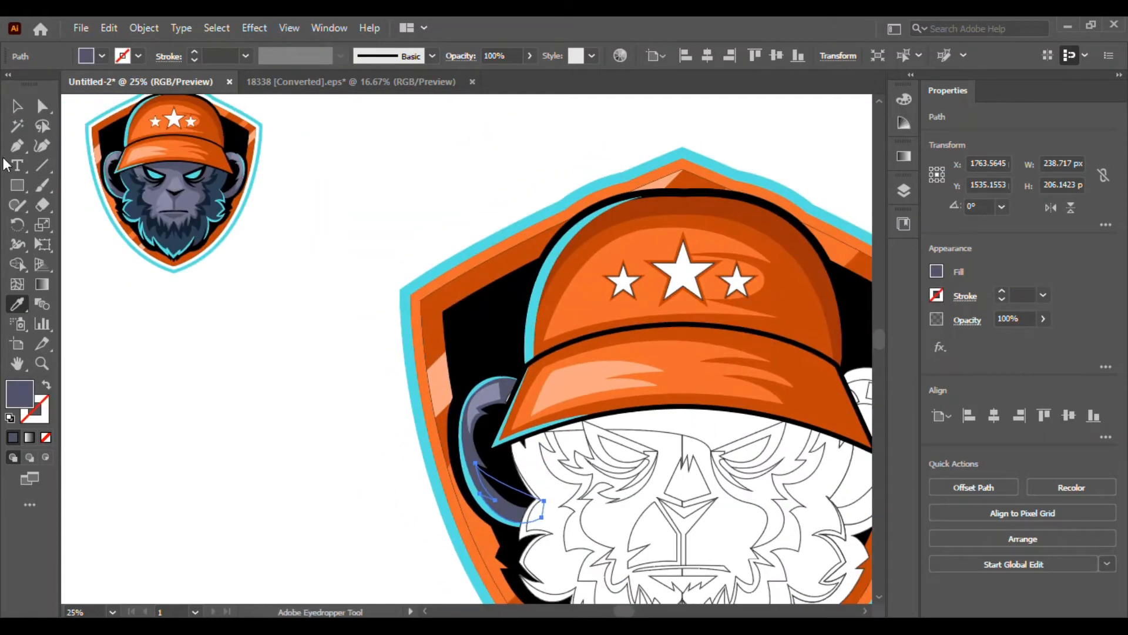
click(285, 390)
- Fill the left side's outer fur and beard shape with navy blue sampled from the reference monkey's fur
scroll(516, 398, up, 5)
click(449, 385)
scroll(455, 397, down, 4)
scroll(455, 390, down, 2)
scroll(162, 253, up, 2)
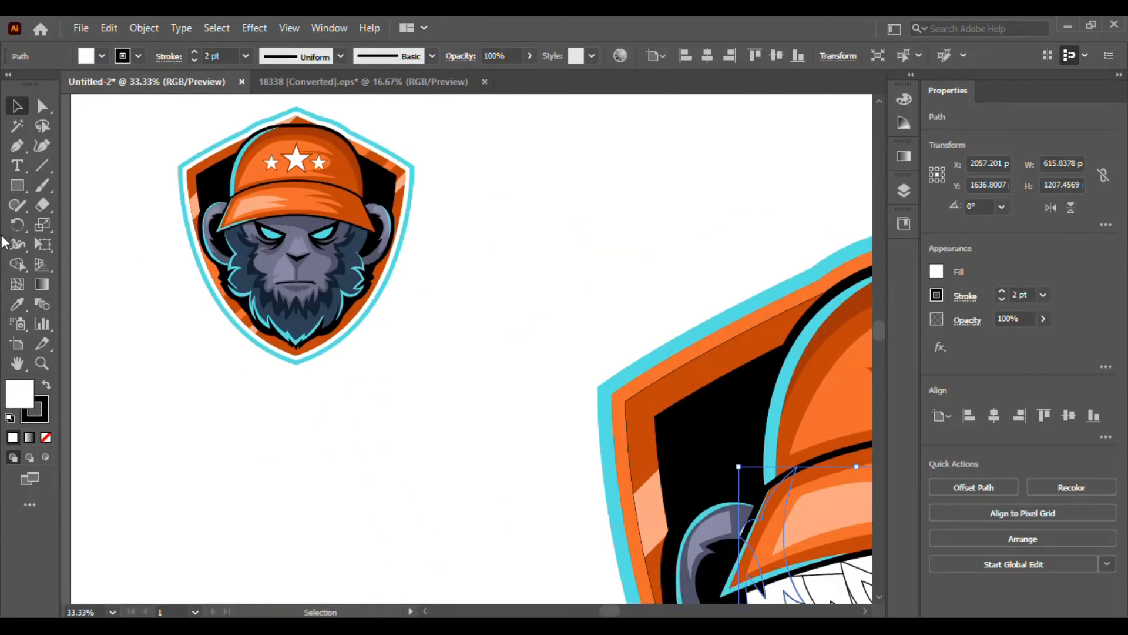
click(17, 303)
scroll(205, 230, up, 4)
scroll(202, 225, down, 2)
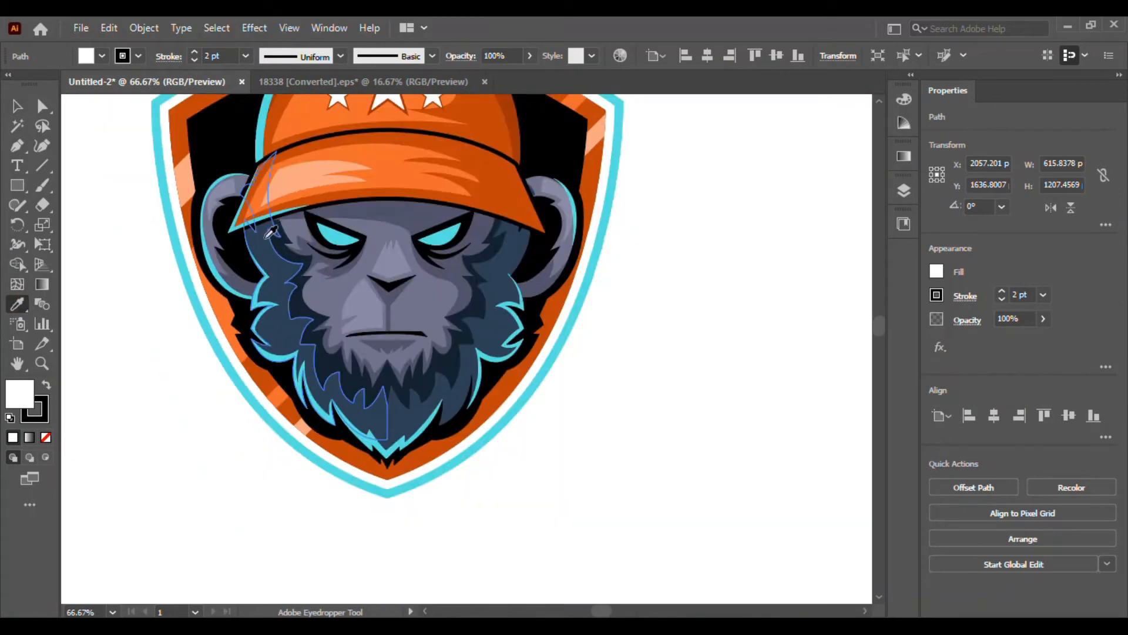
click(278, 231)
scroll(278, 235, down, 3)
drag(423, 330, 285, 150)
click(13, 105)
click(228, 289)
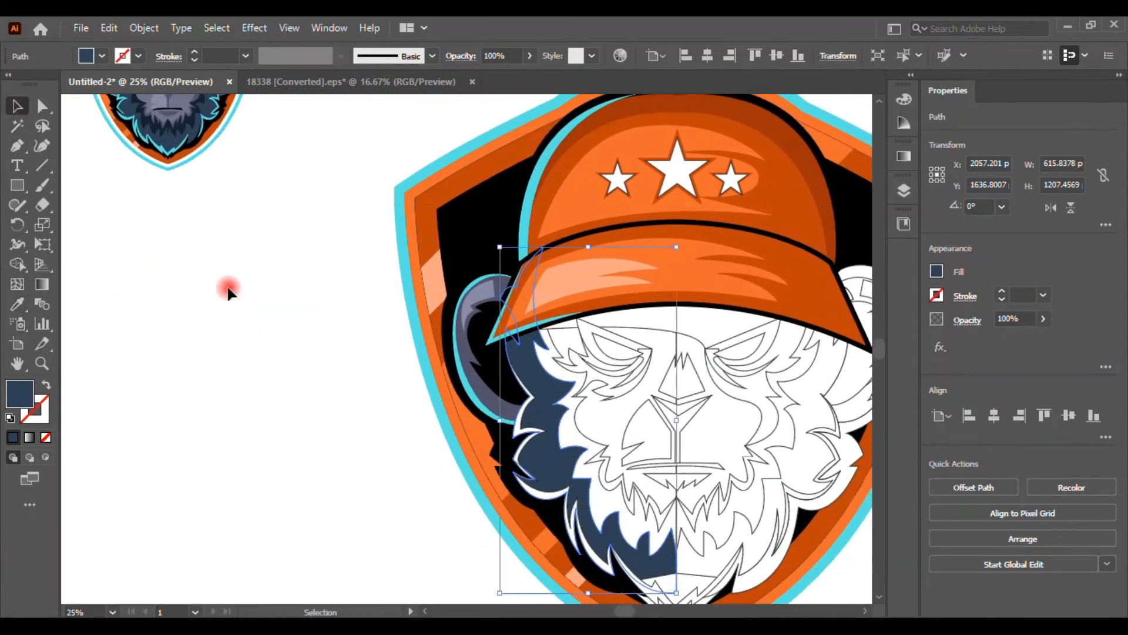
- Fill the thin rim highlights along both sides of the beard, the chin and the right ear with the palette's cyan
click(551, 495)
drag(618, 514, 496, 430)
scroll(395, 344, up, 1)
shift+click(395, 347)
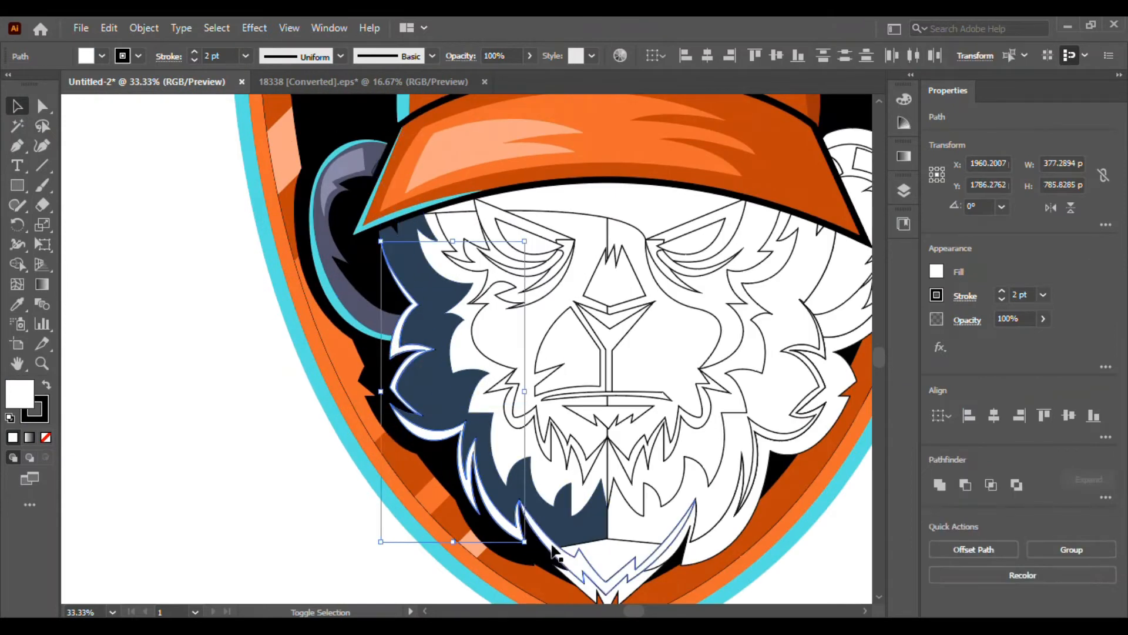
shift+click(559, 549)
scroll(517, 529, down, 1)
scroll(730, 529, up, 2)
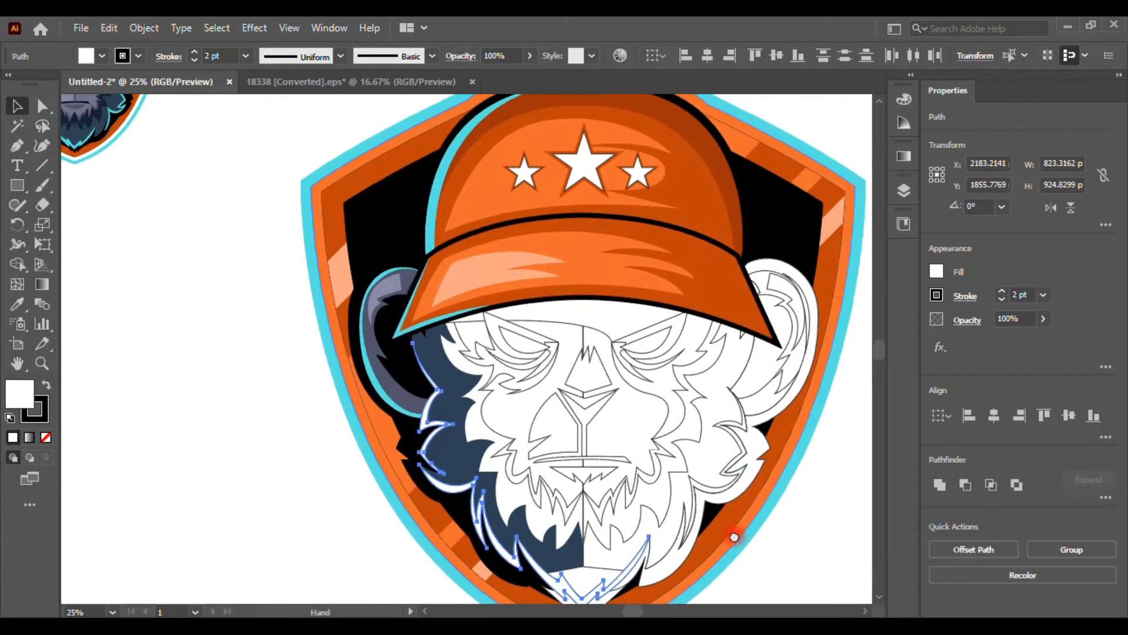
shift+click(724, 503)
scroll(759, 441, down, 1)
drag(840, 412, 328, 347)
scroll(274, 220, up, 2)
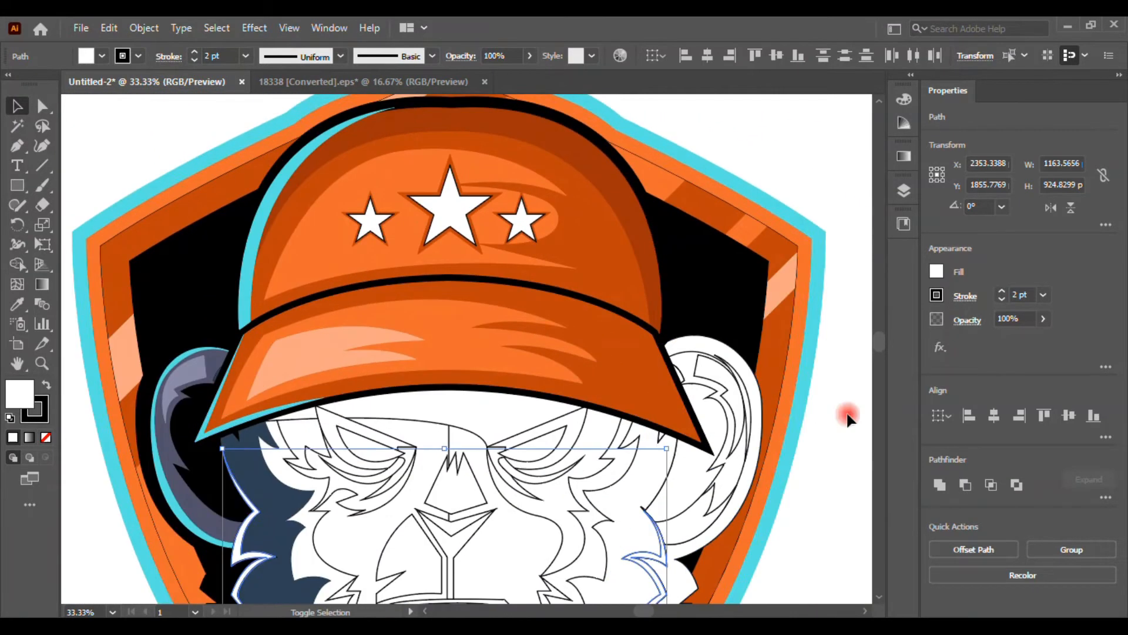
shift+click(775, 415)
key(i)
scroll(773, 415, down, 2)
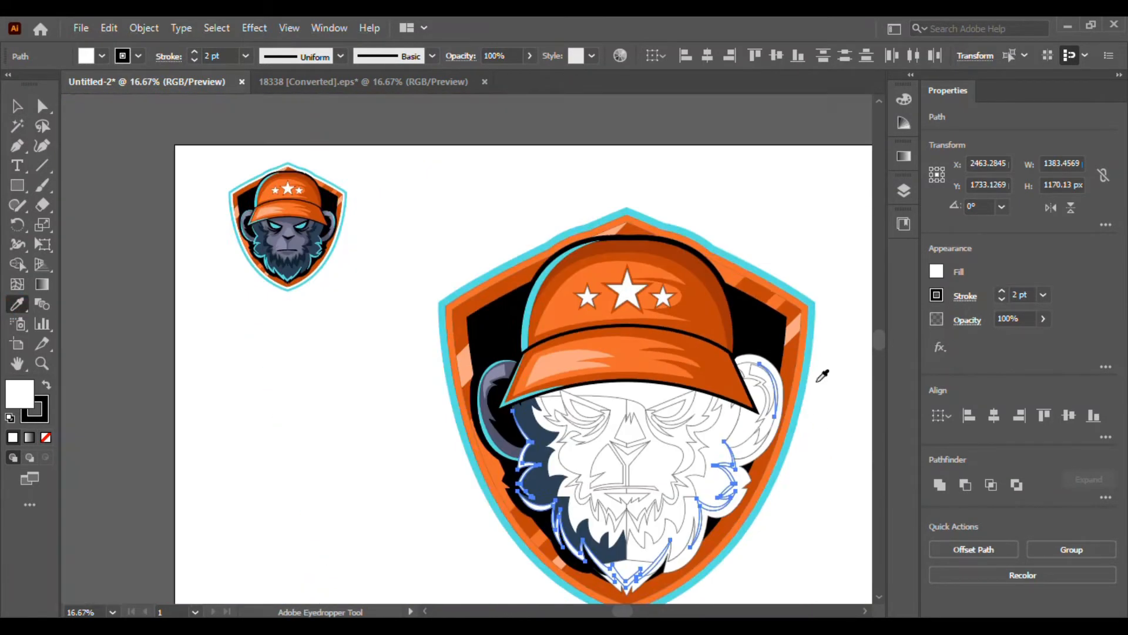
drag(819, 377, 617, 357)
click(818, 166)
click(22, 104)
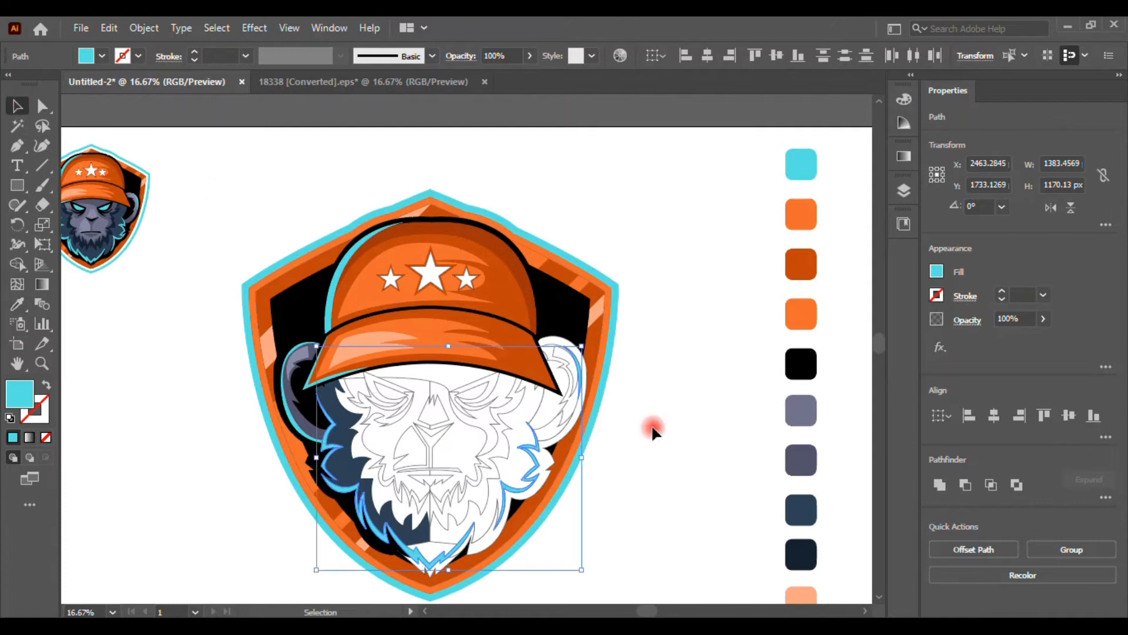
click(651, 424)
- Resample the left outer fur's navy fill from the reference monkey's fur
scroll(652, 424, up, 1)
scroll(529, 412, up, 2)
scroll(130, 276, down, 2)
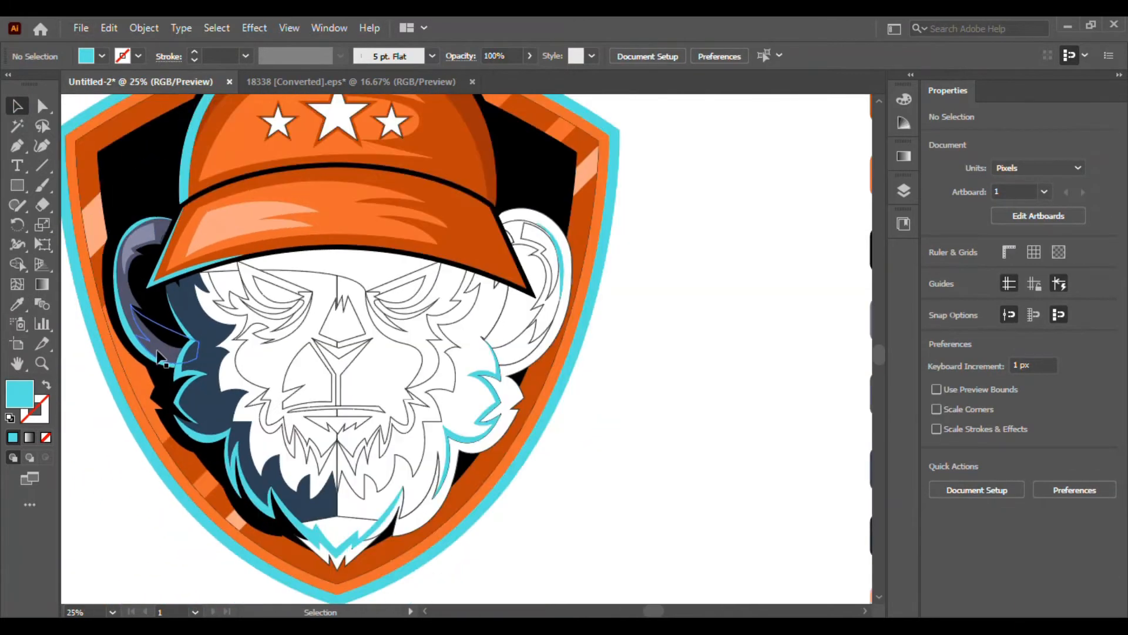
scroll(487, 449, up, 1)
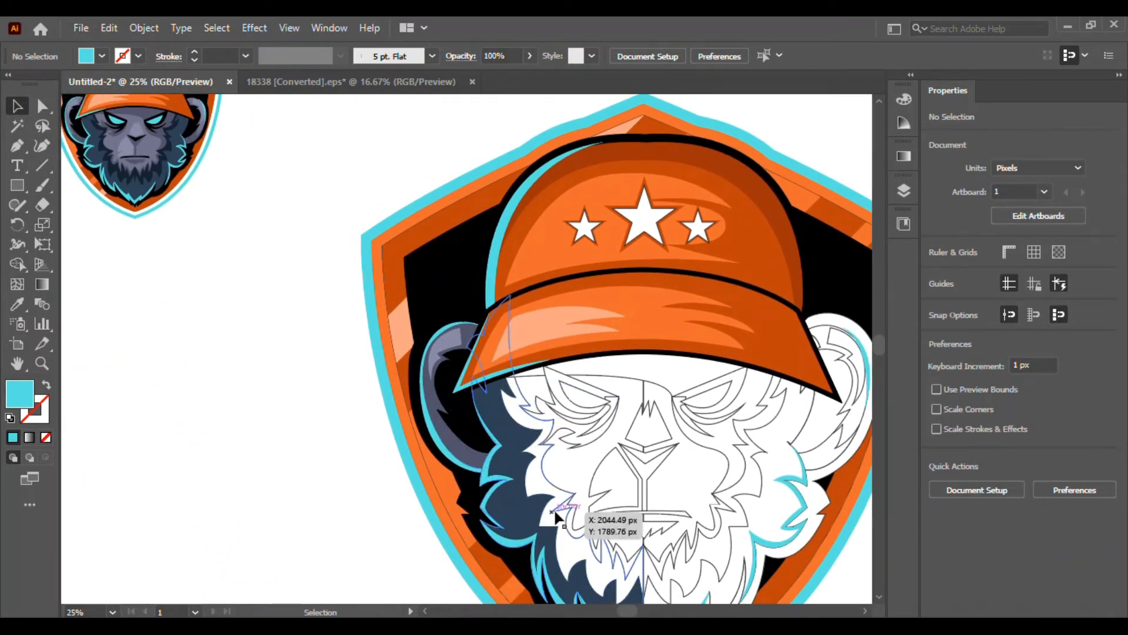
click(514, 516)
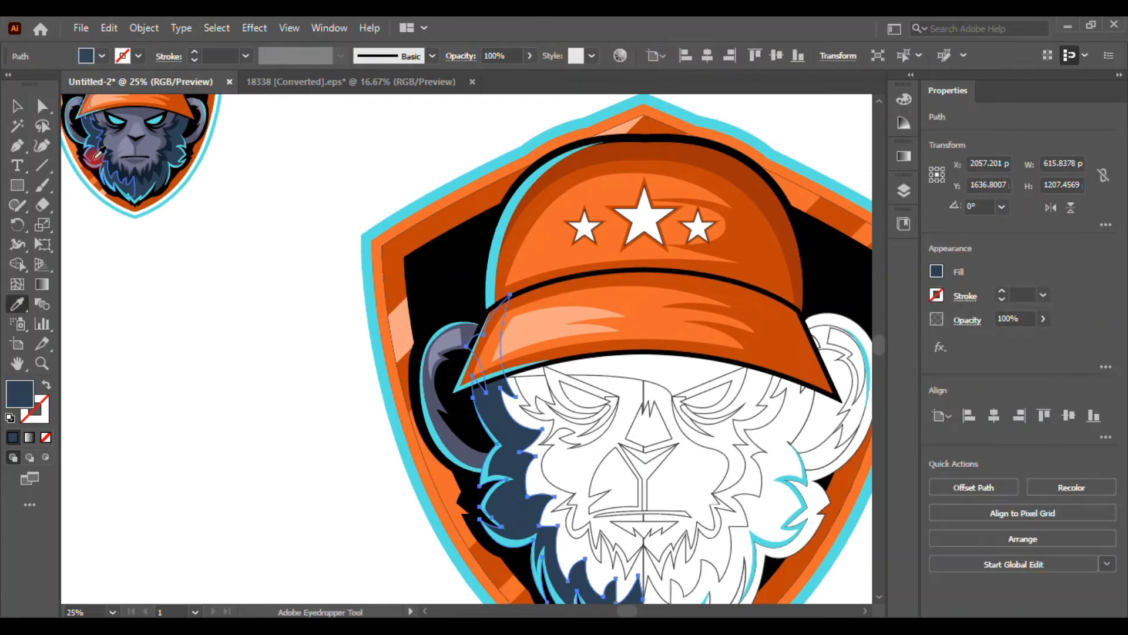
key(v)
click(277, 469)
- Fill the left fur's inner shadow shape with the palette's darkest navy
click(523, 416)
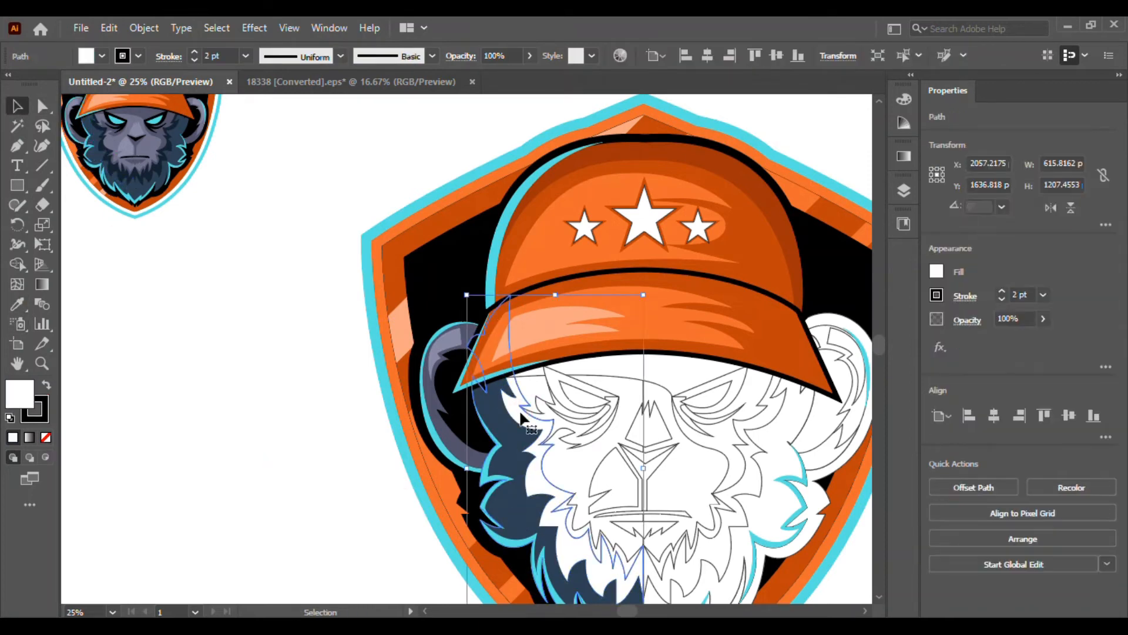
click(16, 304)
scroll(534, 458, down, 1)
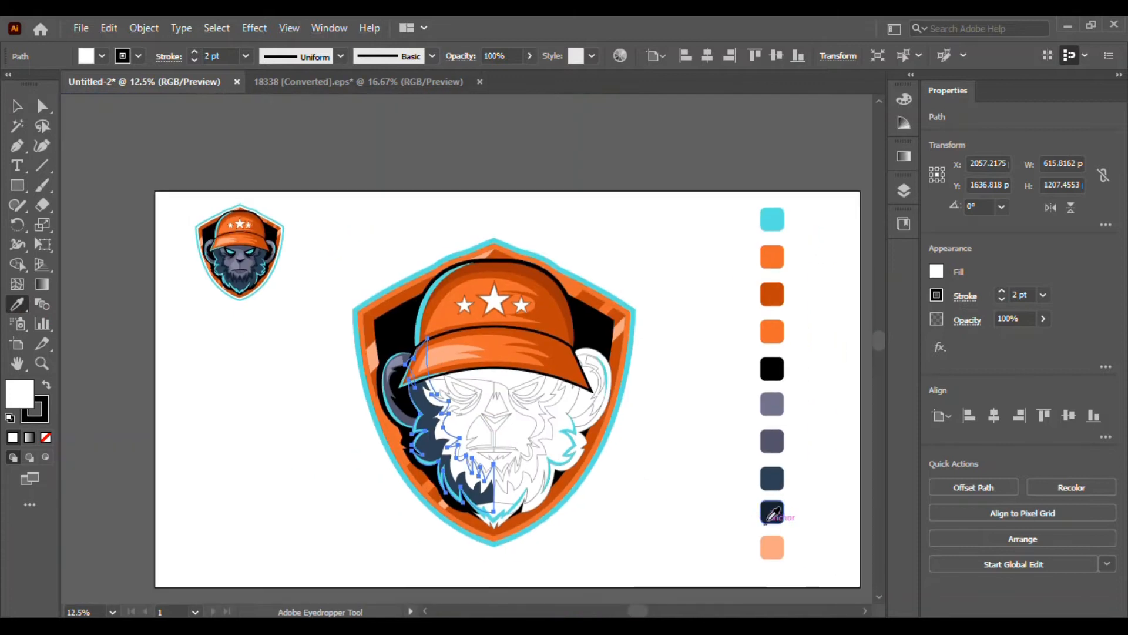
click(461, 427)
click(16, 107)
click(250, 474)
- Fill the base shape of the face's left half with the palette's navy blue
scroll(290, 481, up, 1)
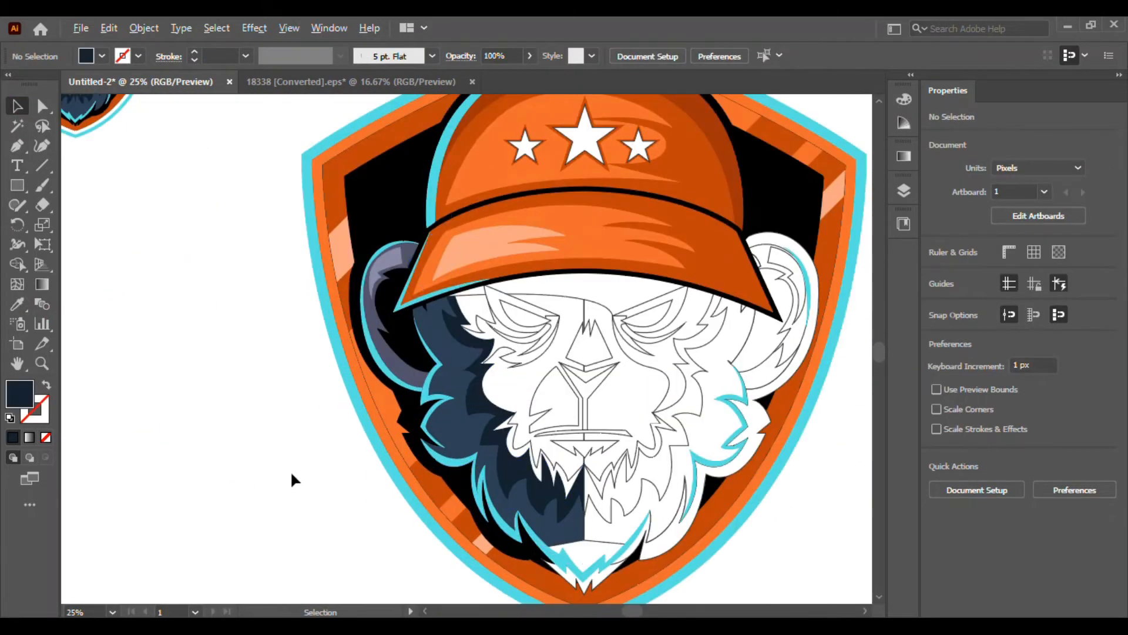
click(518, 385)
drag(366, 394, 424, 435)
click(17, 303)
scroll(431, 400, down, 1)
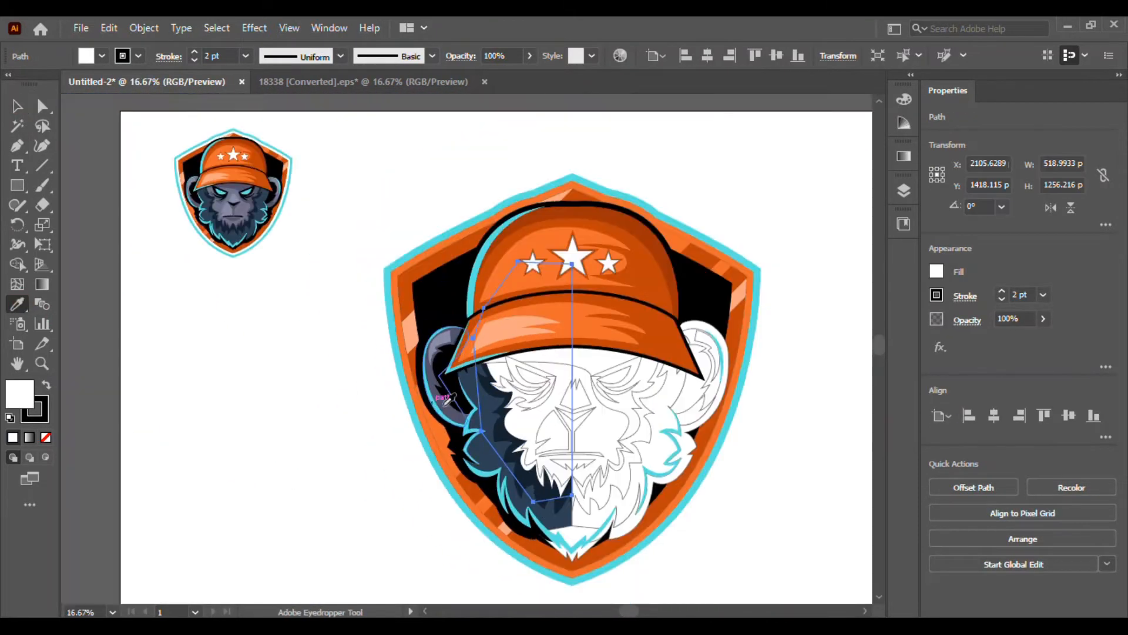
drag(423, 396, 296, 361)
click(816, 451)
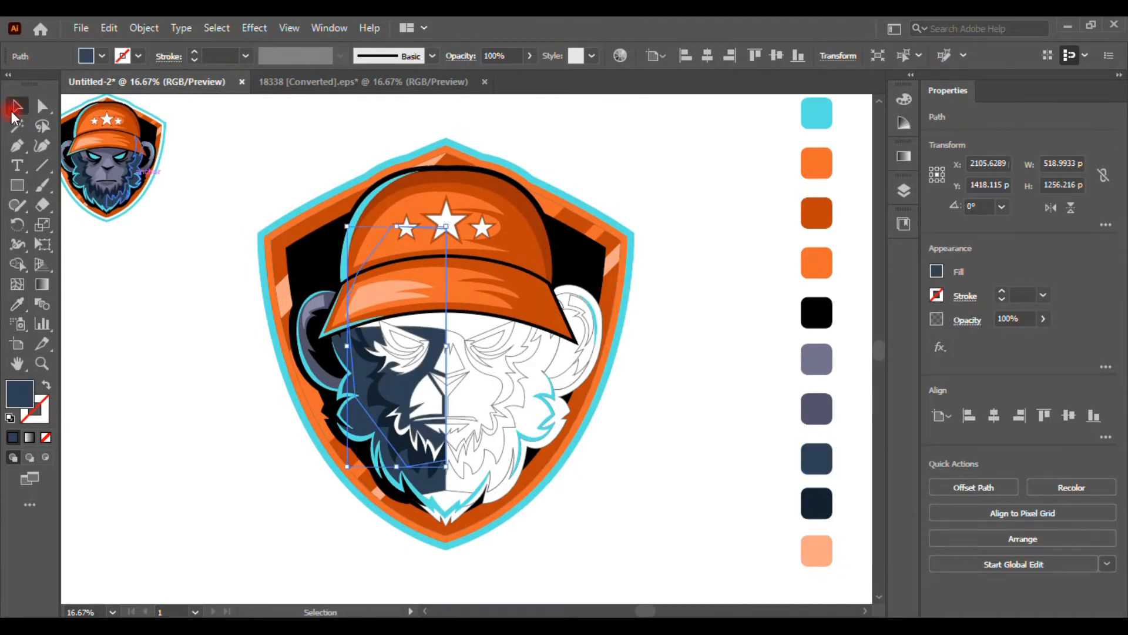
click(17, 107)
scroll(81, 167, up, 3)
scroll(77, 167, down, 3)
click(185, 283)
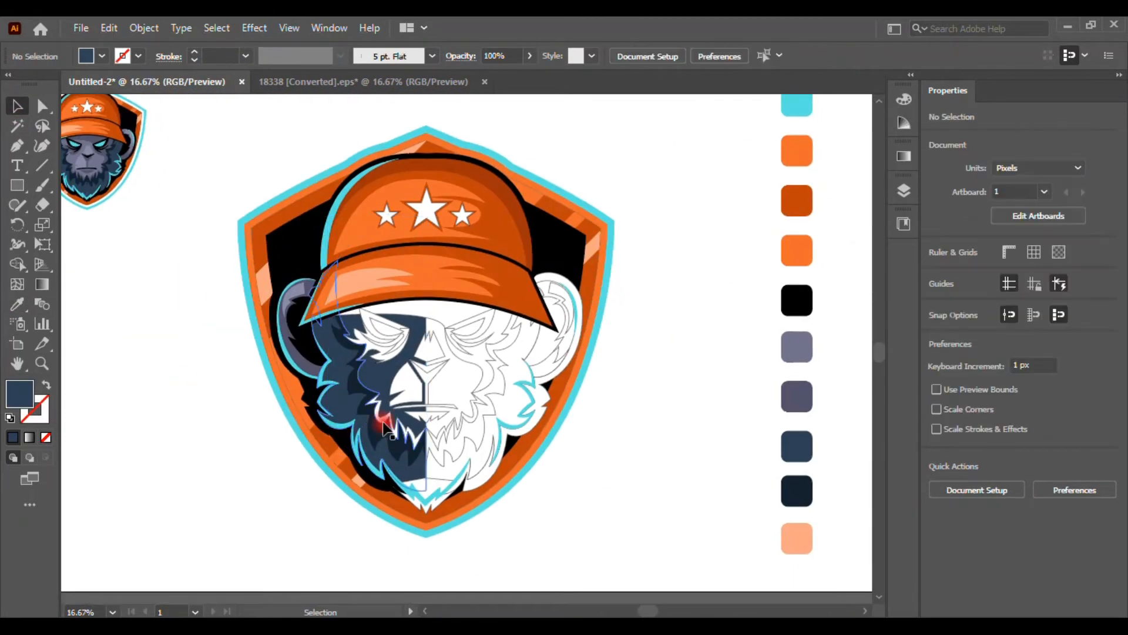
- Fill the jagged upper beard shape around the left side of the mouth with dark purple-grey to match the reference
click(382, 413)
click(17, 304)
drag(97, 282, 143, 313)
click(843, 491)
scroll(111, 185, up, 3)
scroll(440, 470, down, 1)
drag(435, 456, 626, 623)
scroll(191, 205, up, 6)
click(17, 304)
drag(278, 508, 248, 301)
click(323, 327)
scroll(323, 327, down, 6)
drag(443, 451, 239, 259)
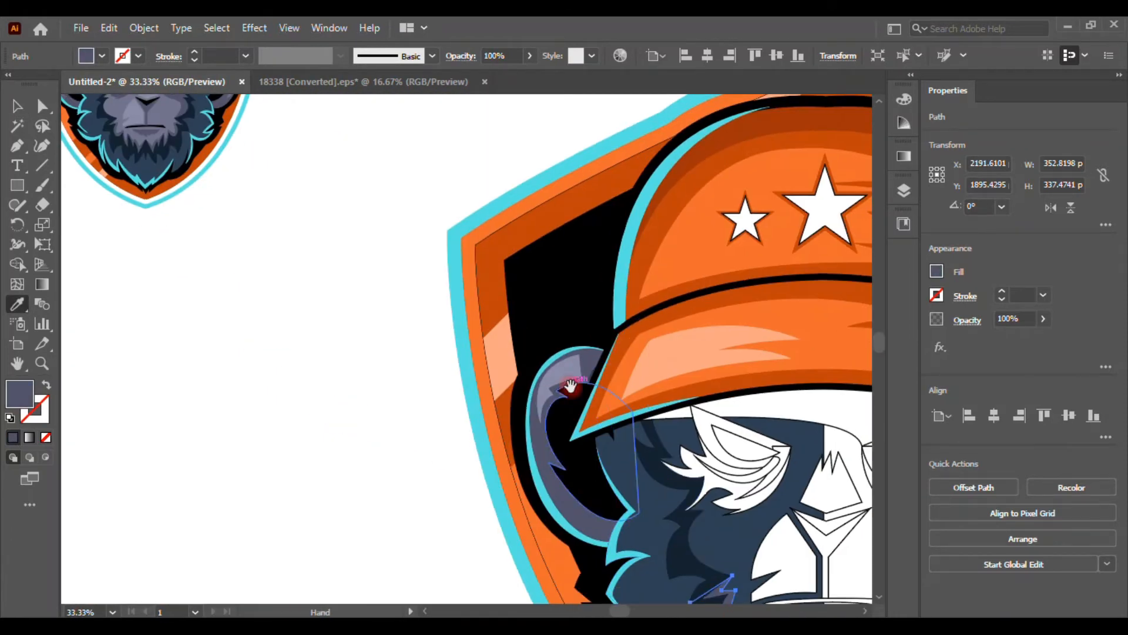
drag(569, 383, 381, 197)
click(167, 332)
- Fill the forehead and right cheek shading shape with dark purple-grey sampled from the reference's forehead
scroll(255, 405, down, 1)
drag(288, 429, 416, 551)
click(685, 395)
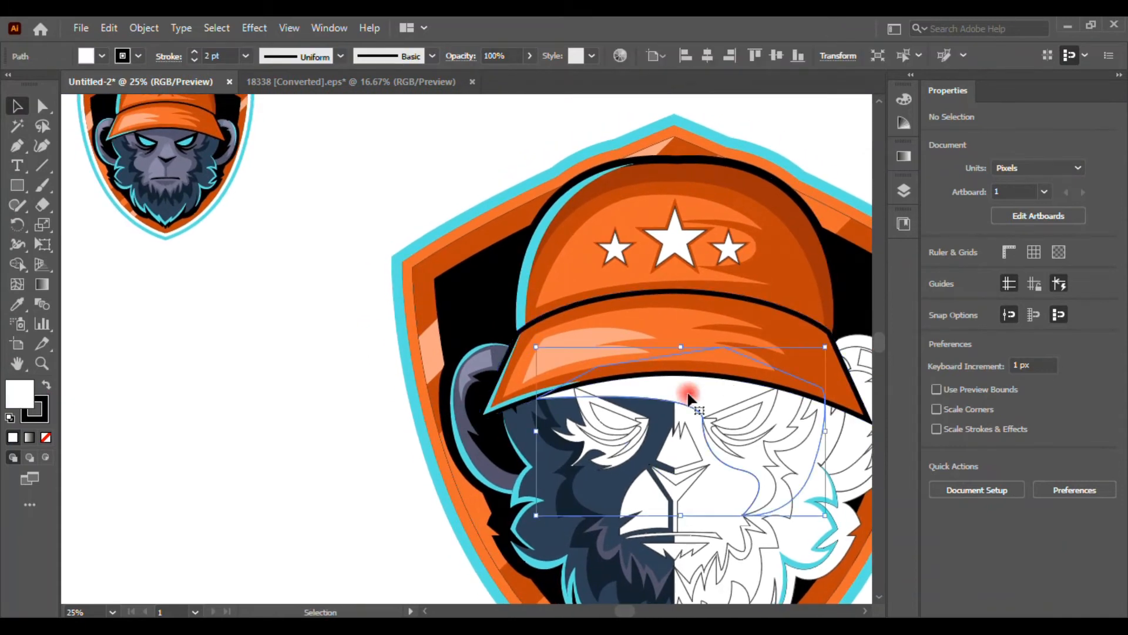
click(175, 135)
mouse_move(271, 275)
mouse_down()
mouse_move(201, 217)
mouse_move(247, 258)
mouse_move(229, 269)
mouse_move(238, 240)
mouse_move(241, 285)
mouse_up()
click(17, 106)
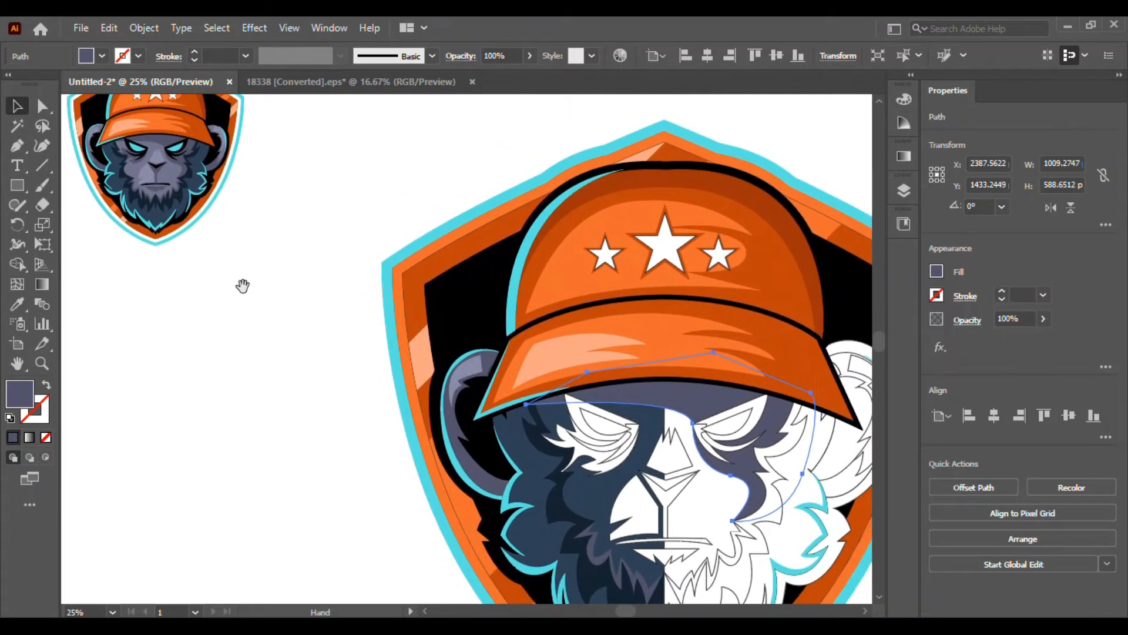
click(276, 400)
- Fill the outer shapes of both eyes with the palette's black
drag(279, 397, 285, 426)
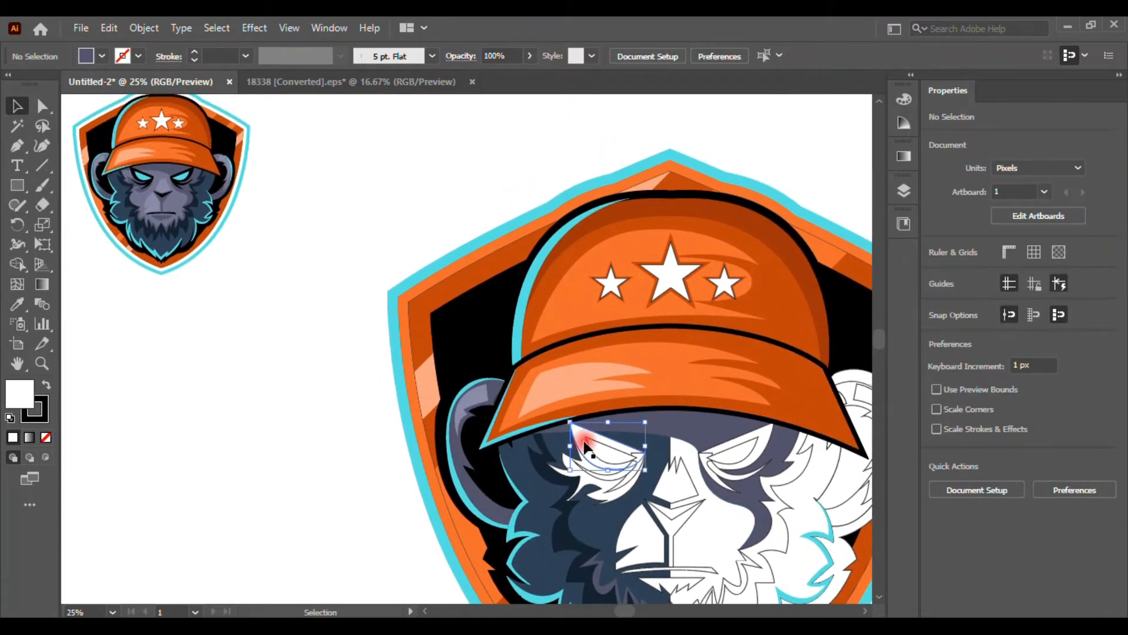
shift+click(763, 432)
scroll(358, 332, down, 1)
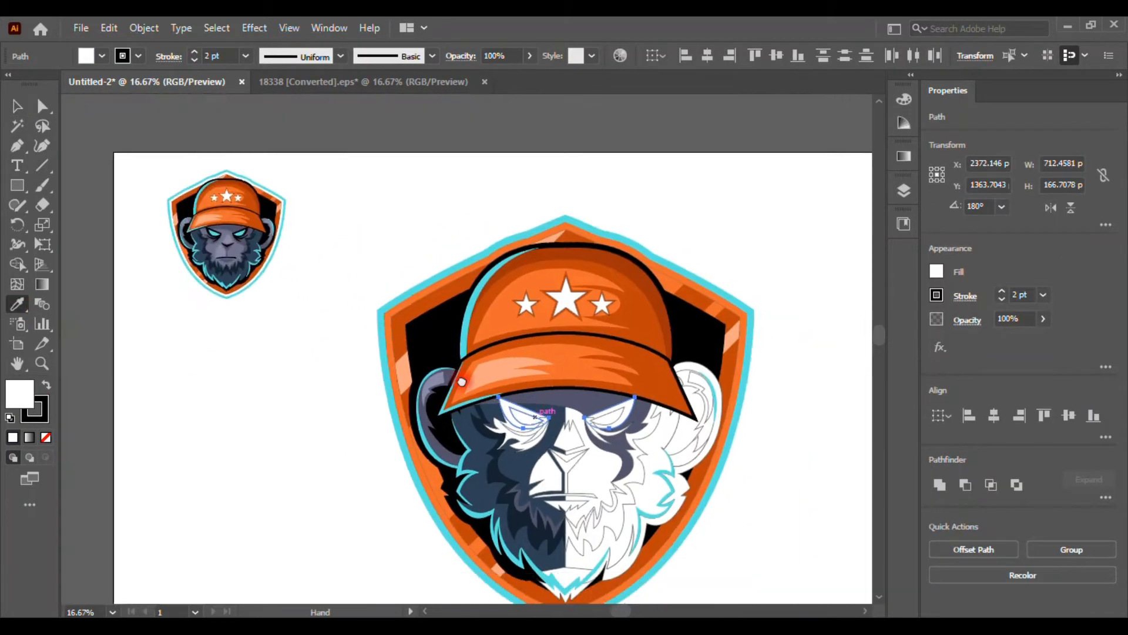
drag(461, 383, 270, 307)
click(751, 315)
drag(346, 418, 477, 451)
click(17, 108)
click(222, 383)
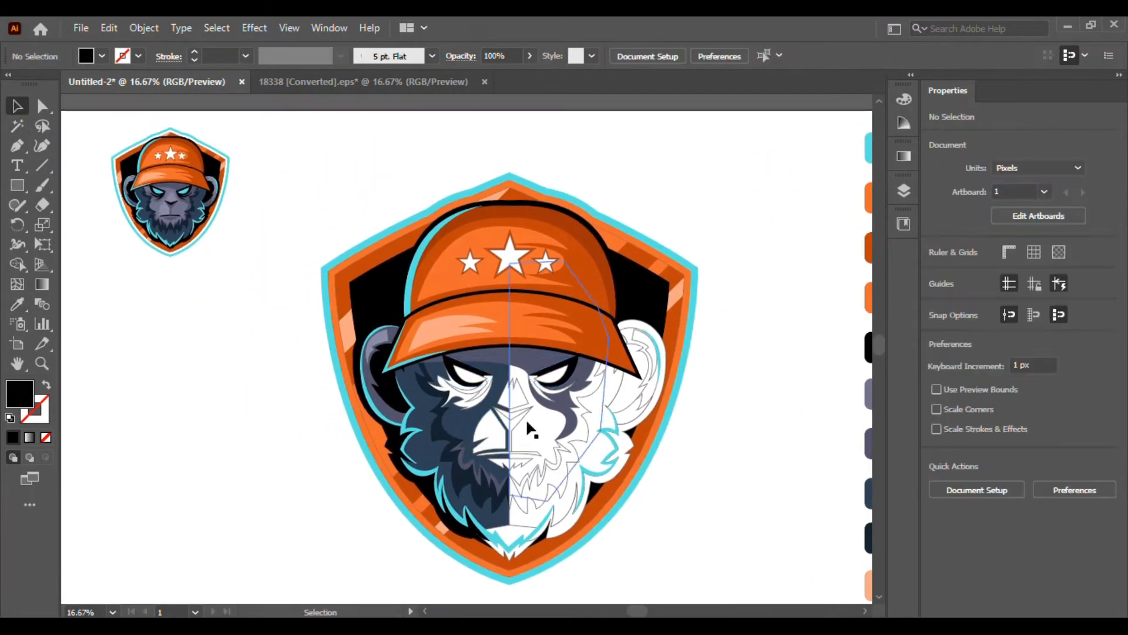
- Fill the inner shapes of both eyes with the palette's cyan
shift+click(551, 376)
click(16, 305)
scroll(437, 306, down, 1)
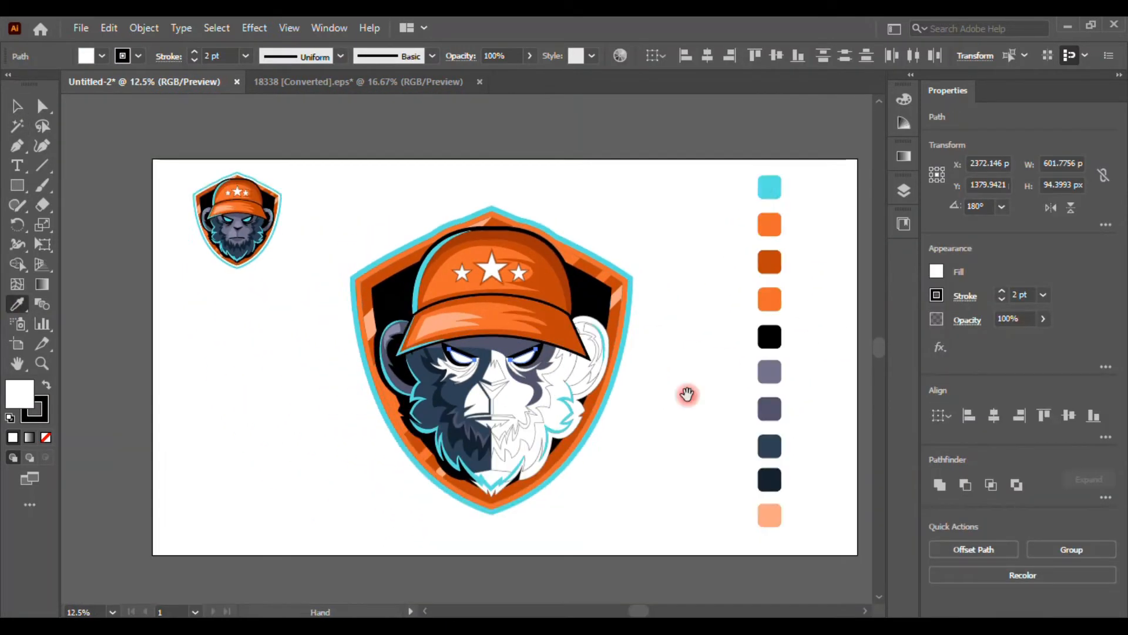
drag(688, 396, 665, 395)
click(748, 189)
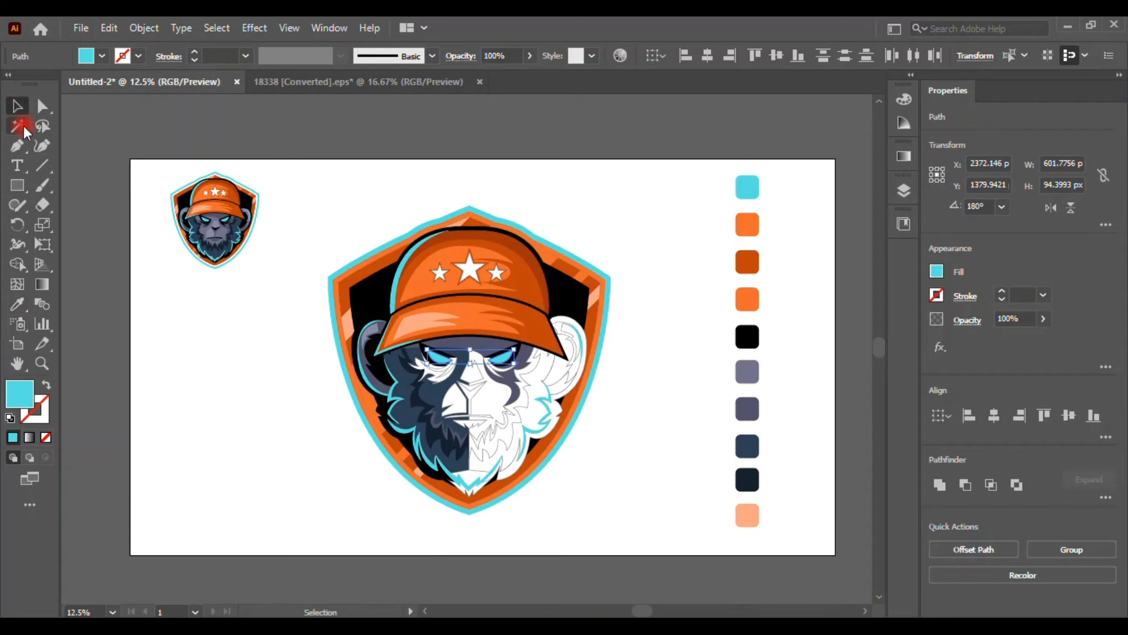
click(255, 380)
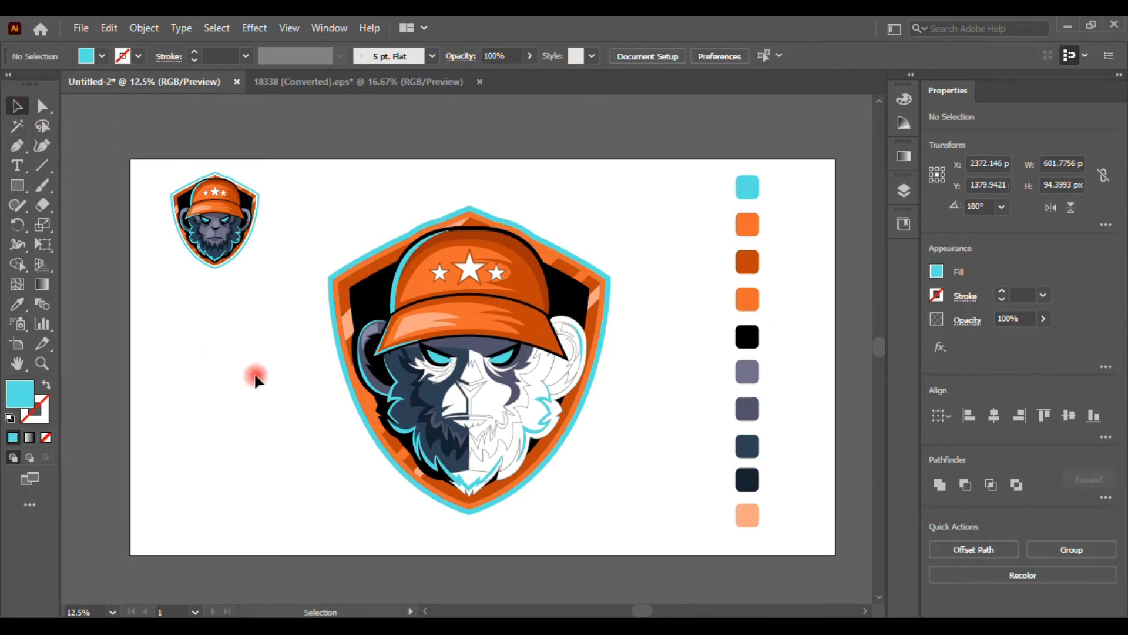
- Fill the crease shapes beneath both eyes with black sampled from the left eye's outline
scroll(258, 262, up, 3)
drag(269, 337, 177, 322)
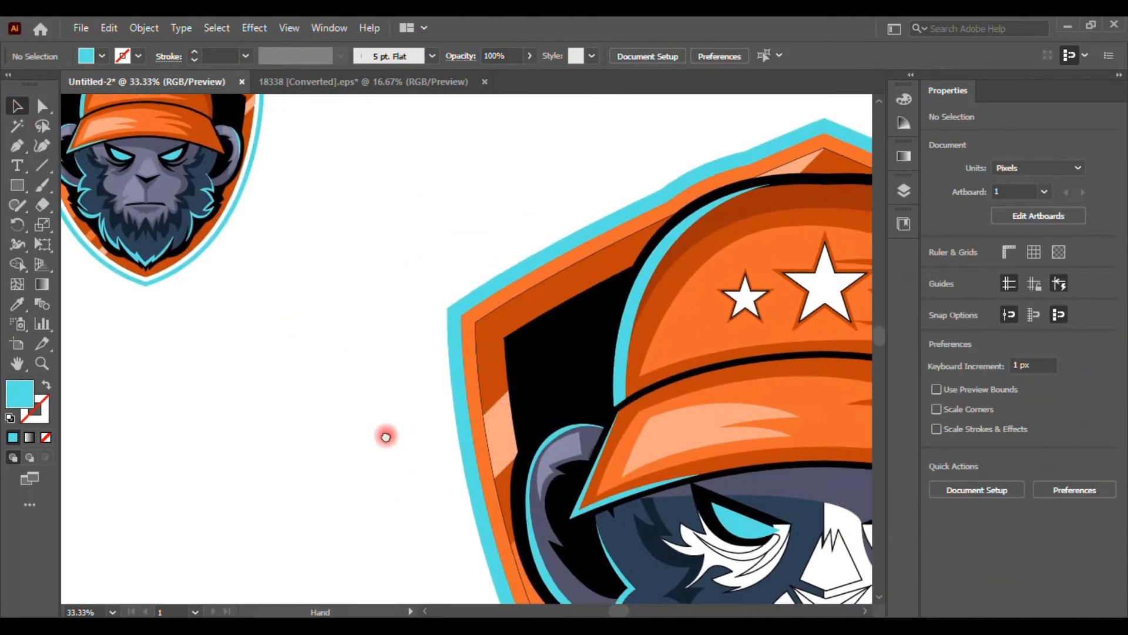
drag(394, 452, 375, 423)
click(761, 532)
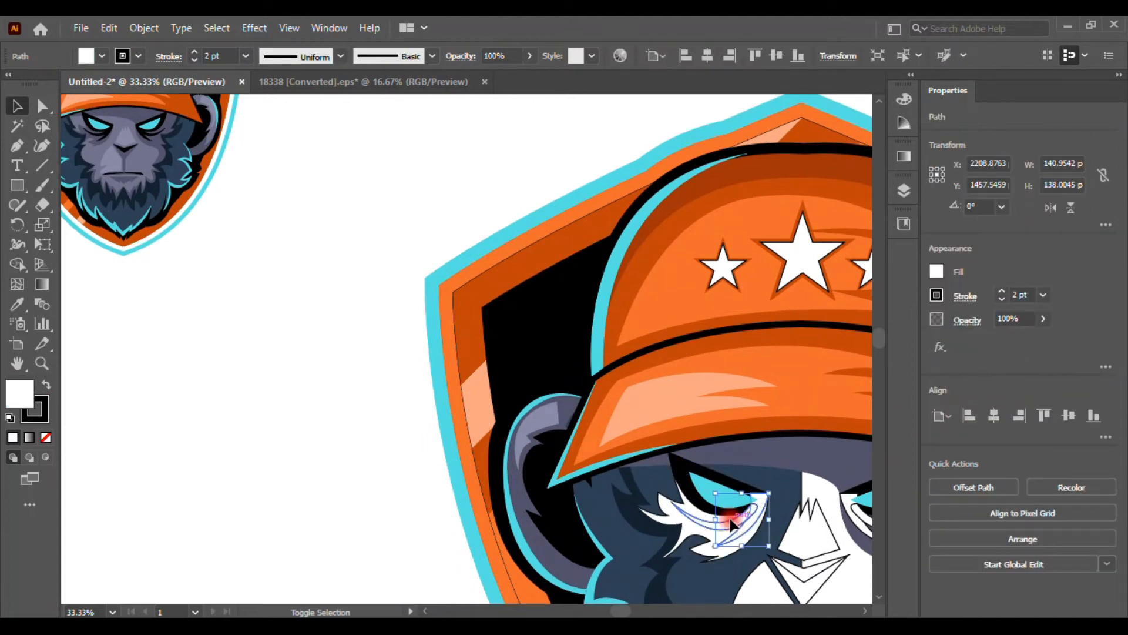
scroll(738, 432, down, 3)
scroll(738, 431, right, 4)
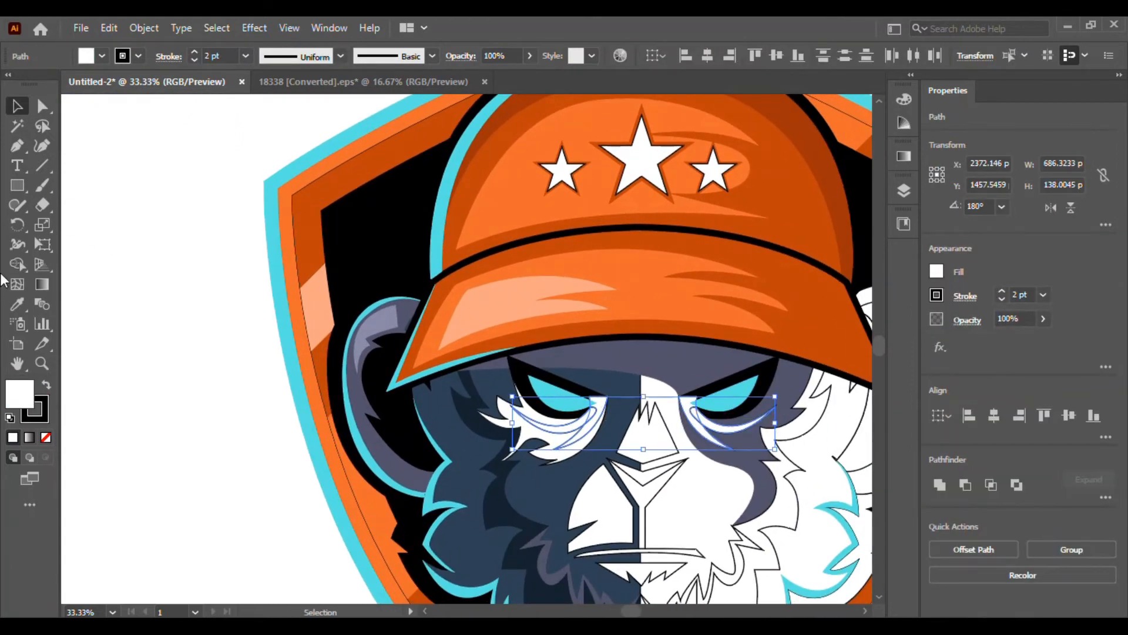
click(17, 303)
click(524, 379)
click(20, 101)
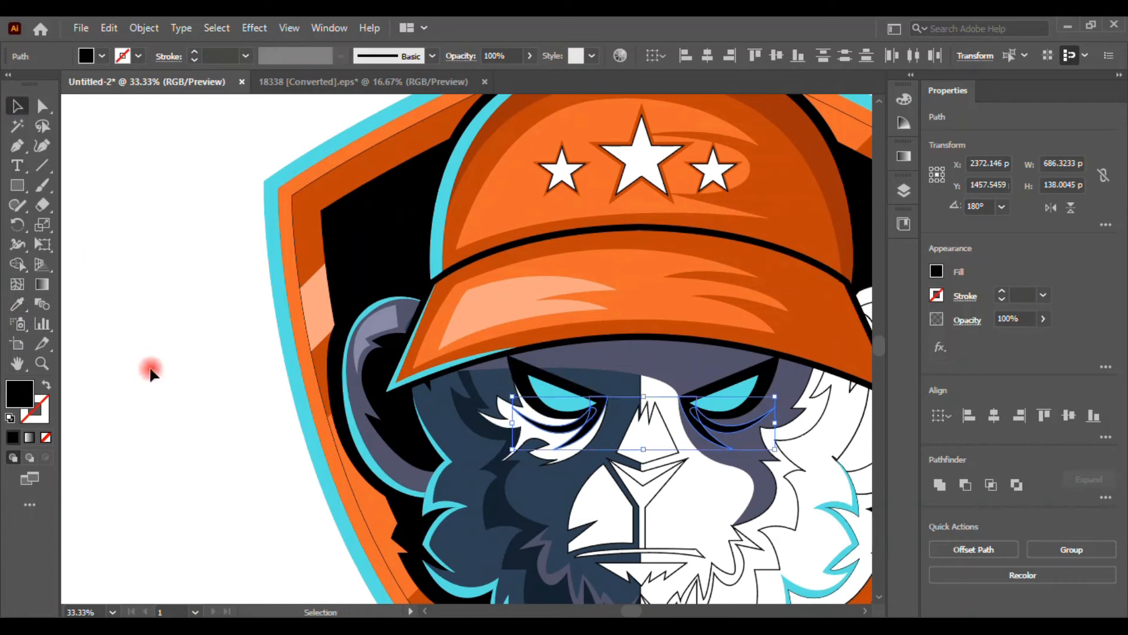
click(151, 370)
- Fill the white shading shape around and beneath the left eye with dark purple-grey sampled from the reference's under-eye area
click(532, 414)
scroll(727, 469, down, 1)
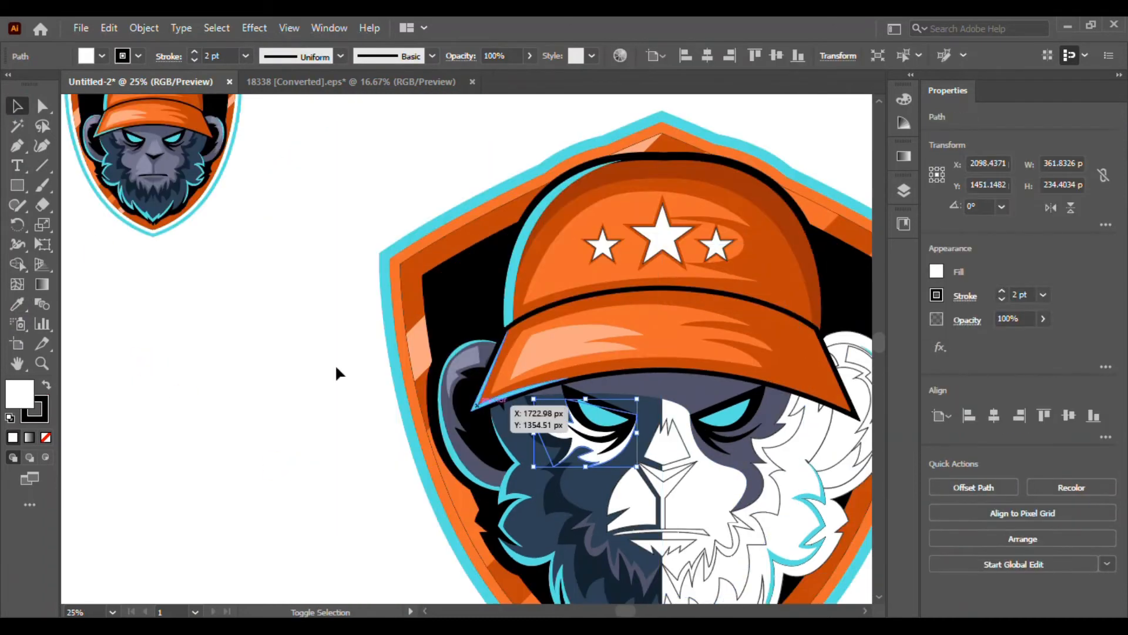
click(18, 304)
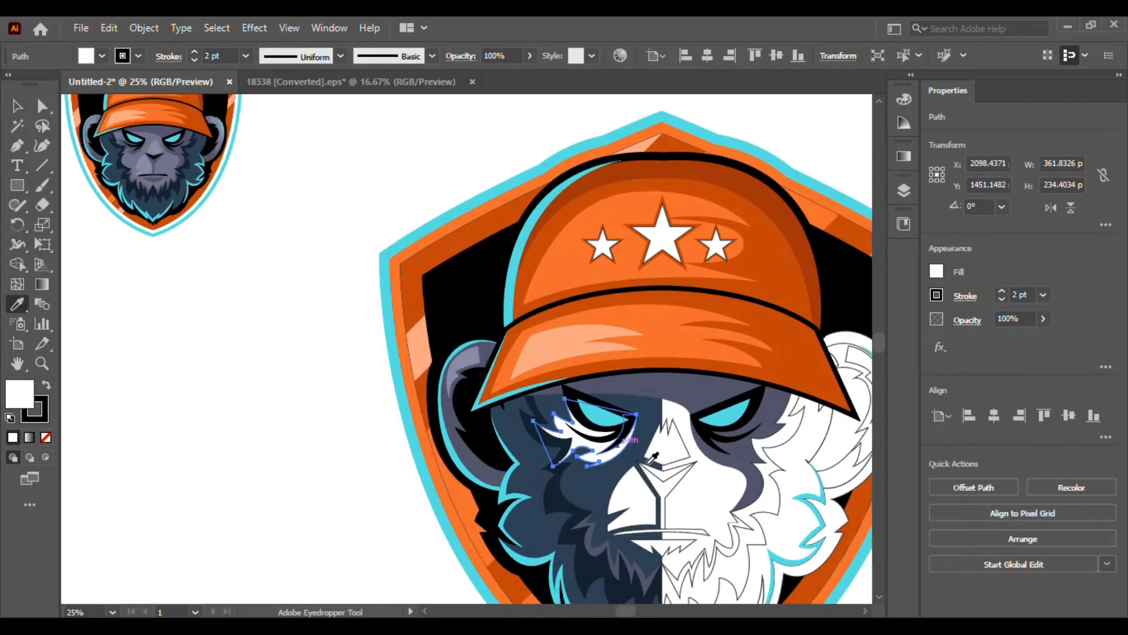
drag(648, 463, 613, 442)
drag(96, 129, 156, 206)
scroll(156, 206, up, 6)
click(188, 219)
scroll(188, 220, down, 1)
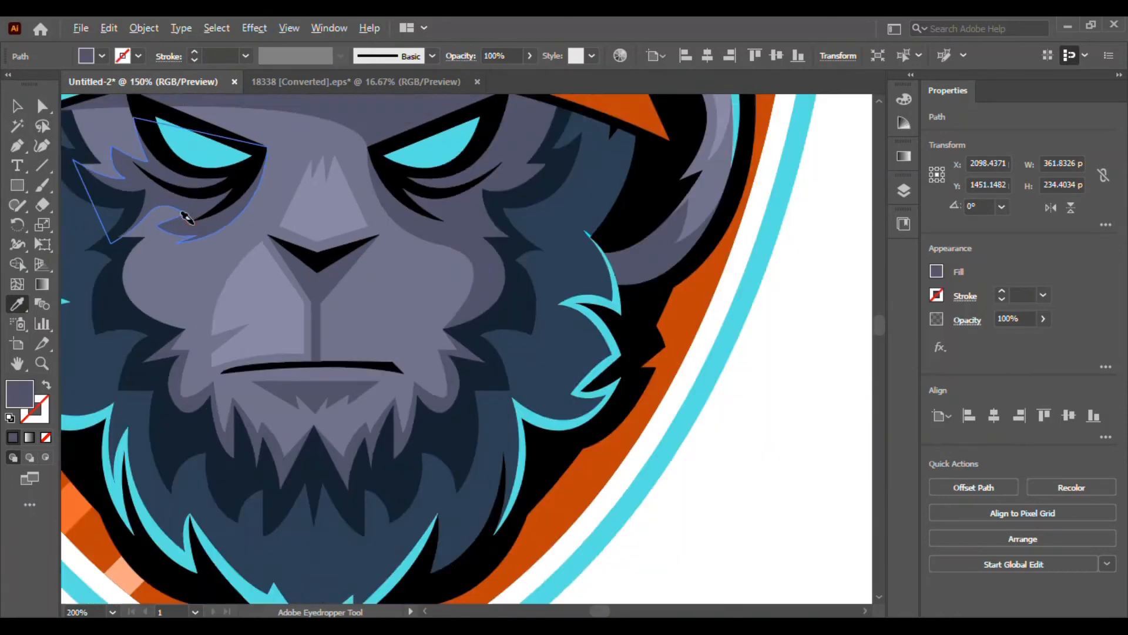
scroll(188, 219, down, 5)
drag(482, 461, 408, 386)
click(17, 106)
click(175, 376)
drag(551, 536, 518, 488)
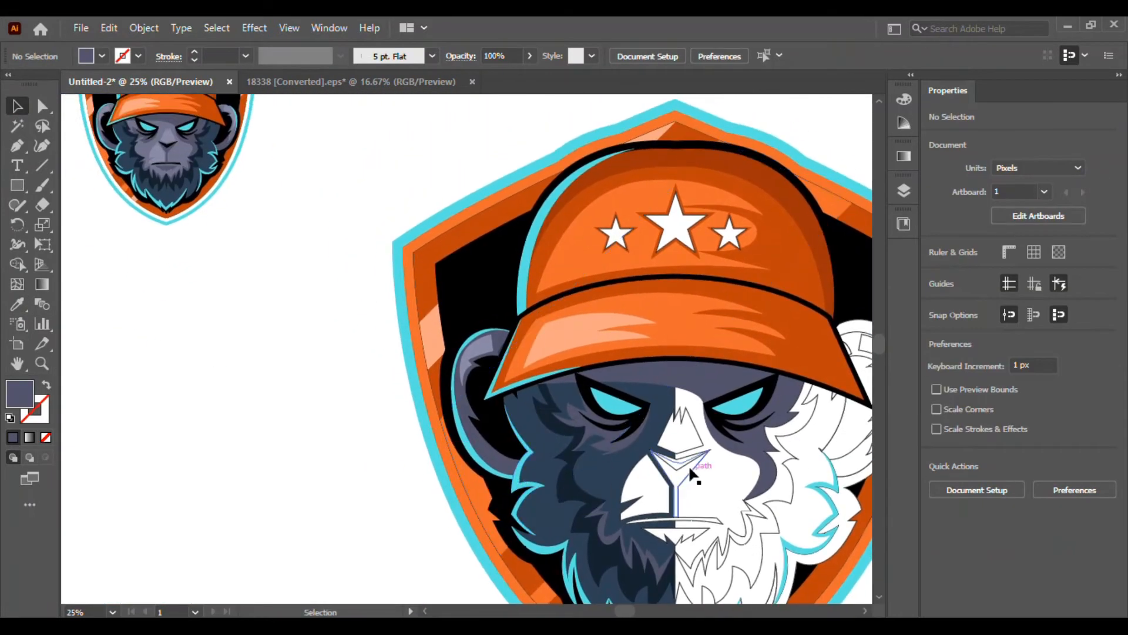
- Fill the left half of the face with the mid purple-grey sampled from the reference's face
click(666, 420)
click(19, 304)
scroll(129, 156, up, 3)
drag(129, 155, 161, 277)
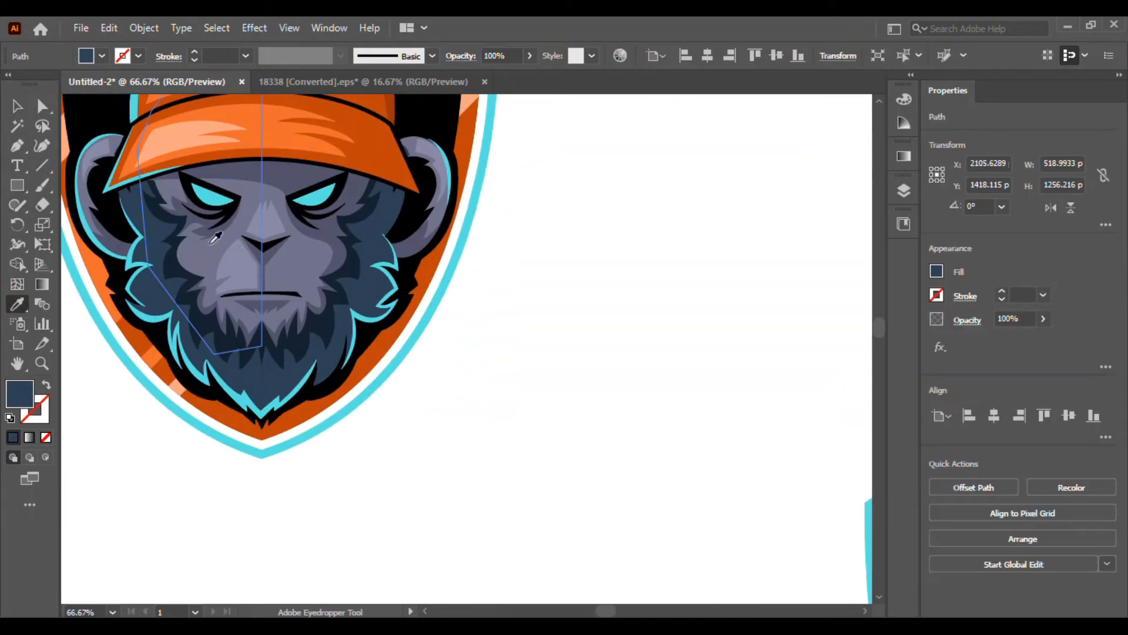
click(248, 218)
scroll(253, 212, down, 2)
scroll(293, 250, down, 1)
drag(456, 366, 270, 217)
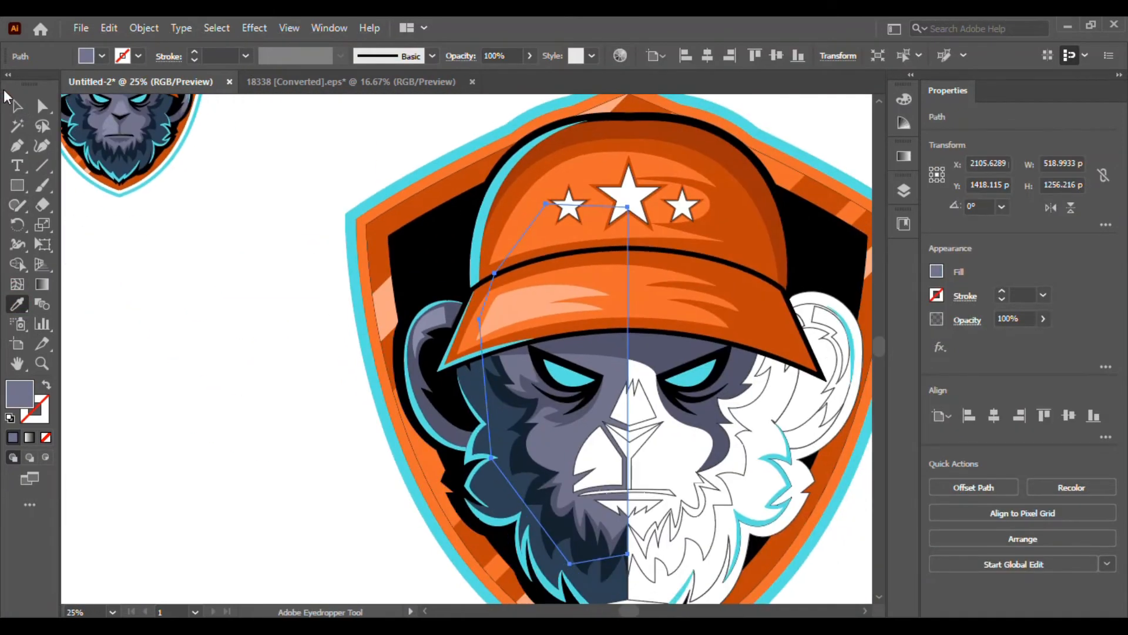
click(17, 106)
click(365, 336)
- Fill the nose bridge highlight with light purple-grey sampled from the reference's nose bridge
click(690, 460)
drag(522, 389, 615, 441)
drag(319, 323, 263, 238)
click(262, 238)
click(662, 386)
drag(441, 411, 487, 463)
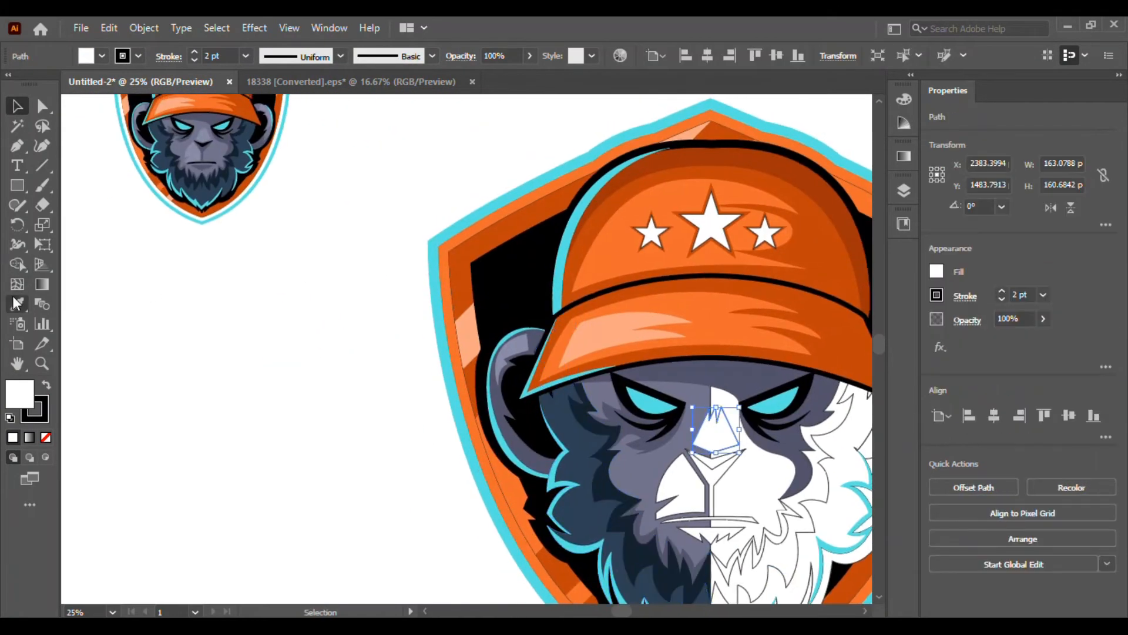
click(210, 142)
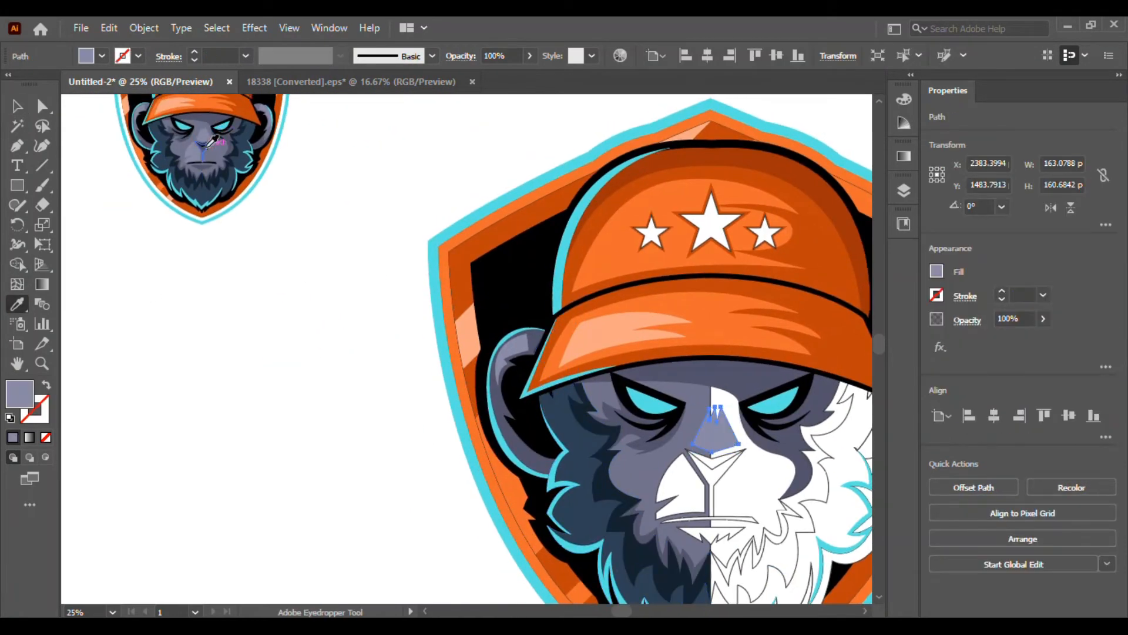
click(256, 389)
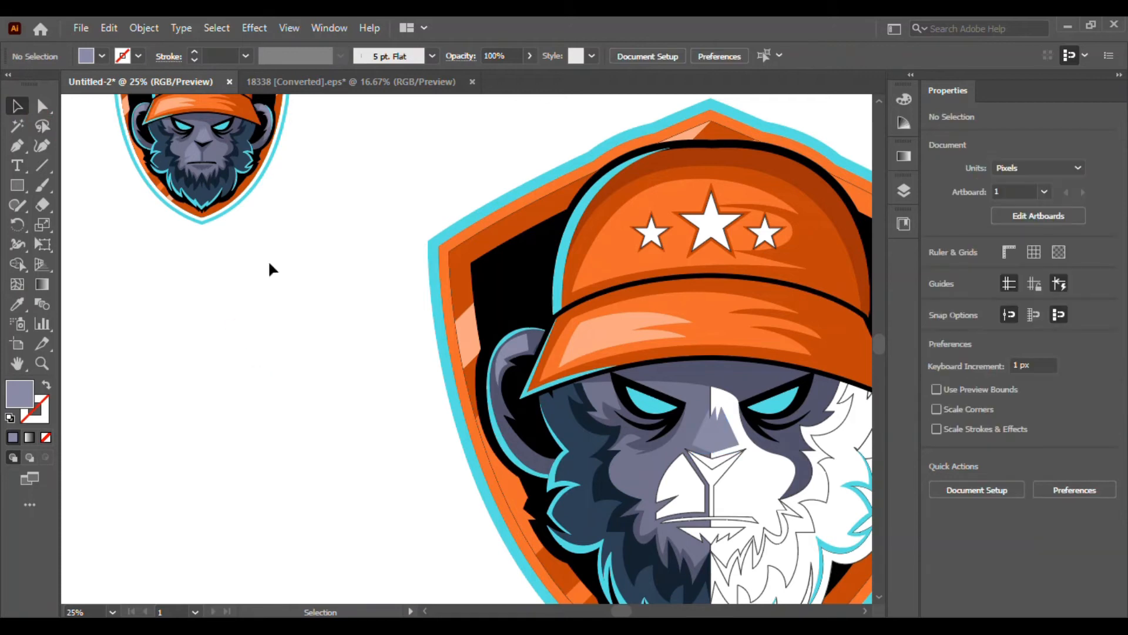
- Fill the right half of the face and the left muzzle shape with mid purple-grey sampled from the reference's face
click(705, 514)
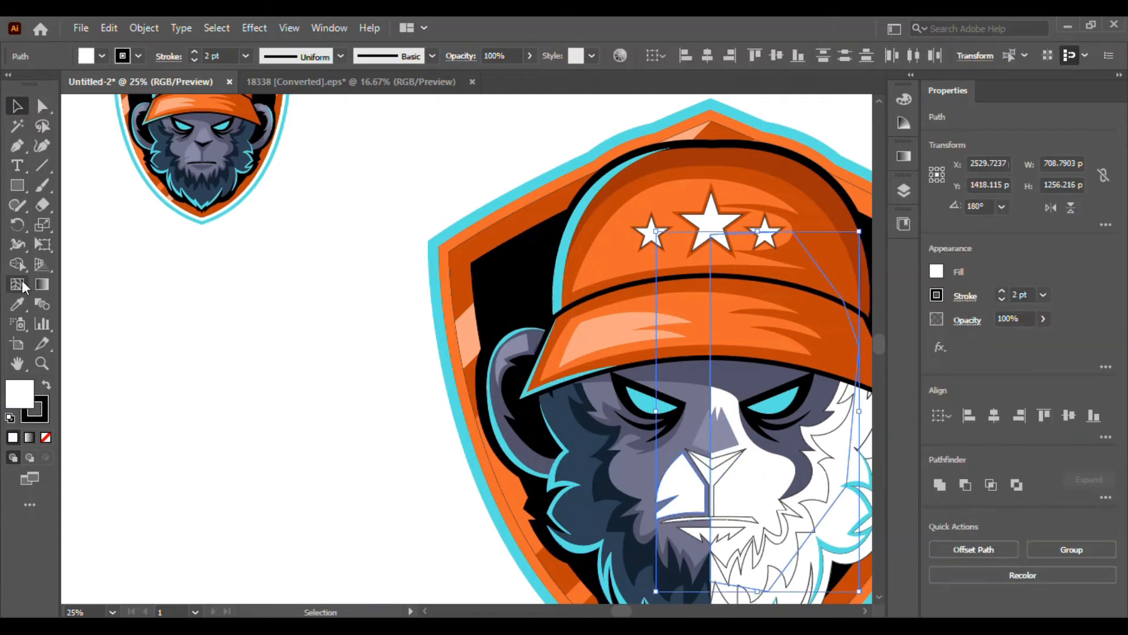
click(17, 303)
scroll(204, 136, up, 3)
click(248, 179)
scroll(248, 178, down, 2)
drag(371, 284, 213, 179)
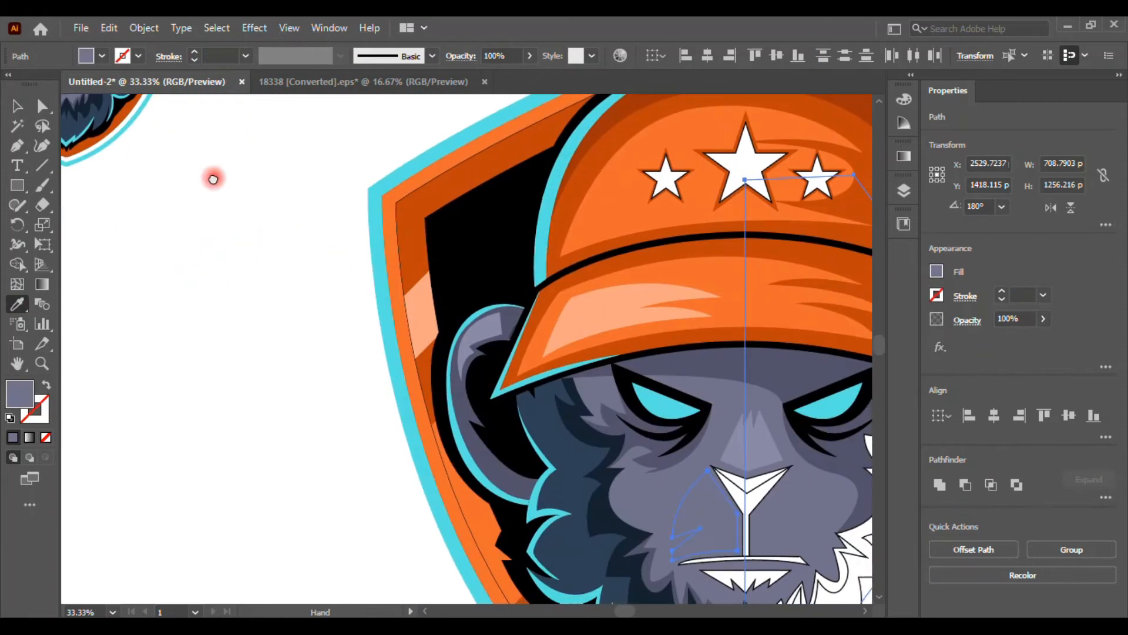
scroll(251, 226, down, 1)
click(17, 106)
drag(282, 341, 325, 376)
click(344, 441)
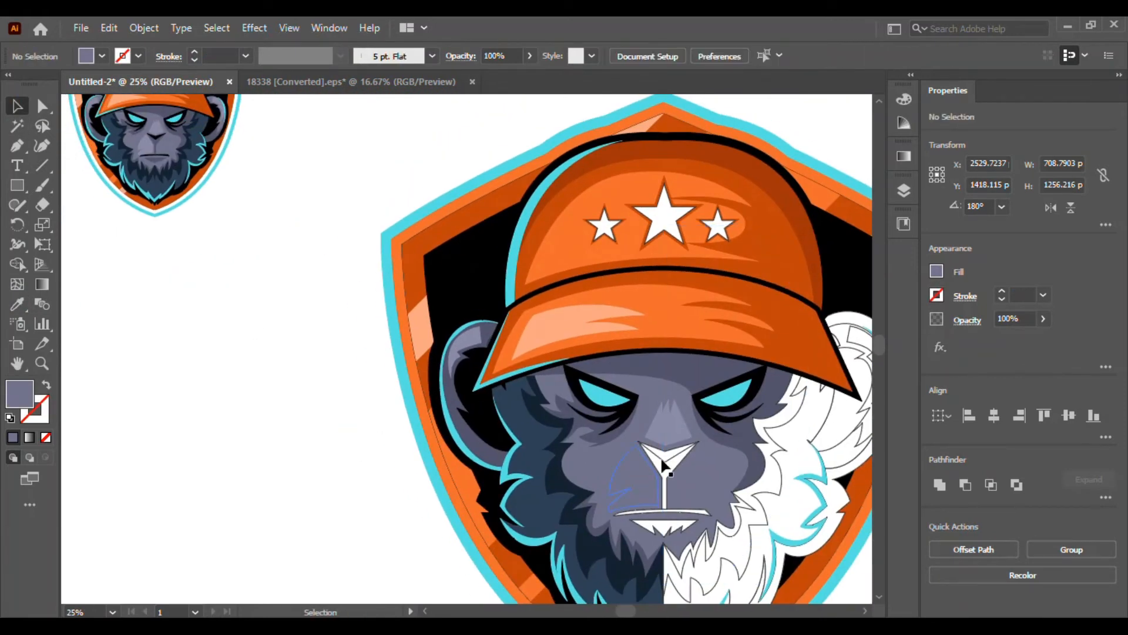
- Fill the nose and centre line shape with dark blue from the left fur, and the nose's upper shape with black from the shield background
click(667, 462)
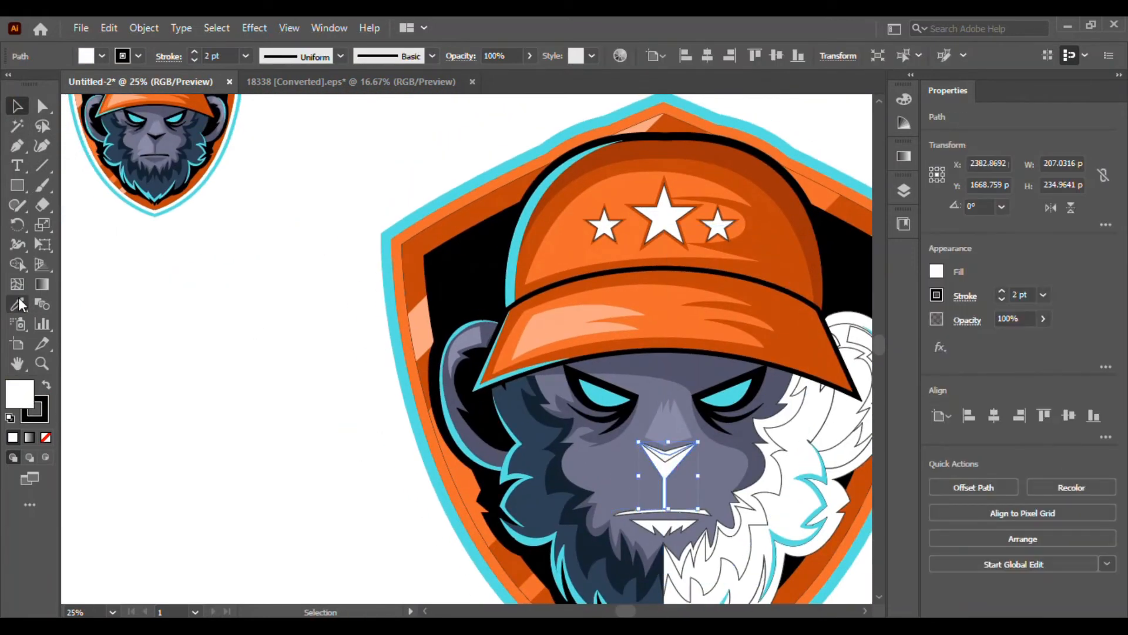
click(547, 442)
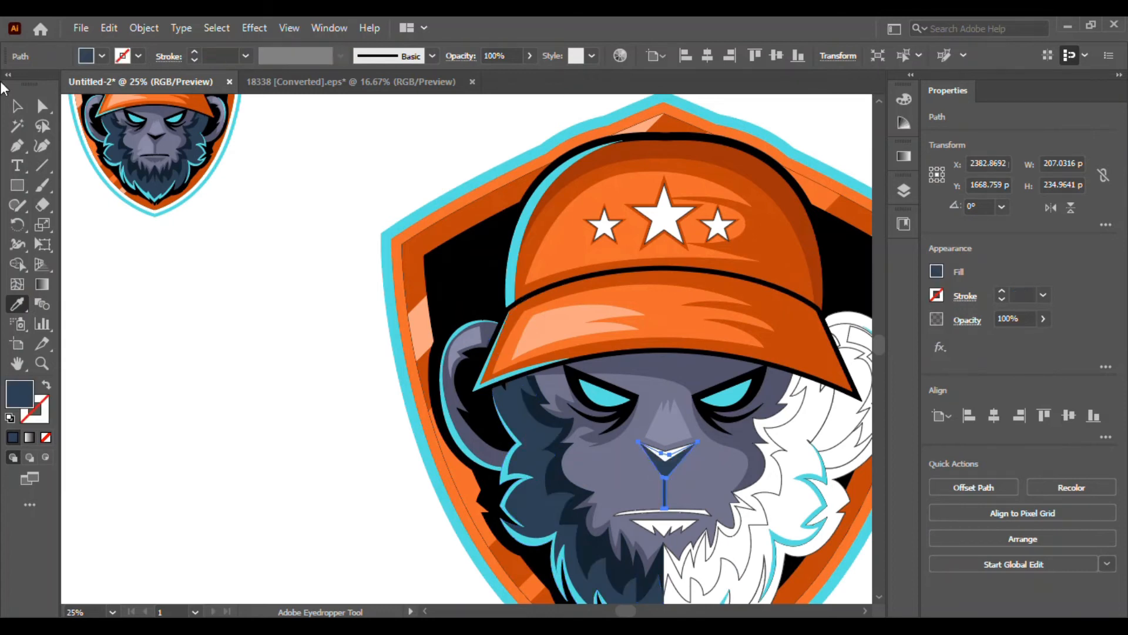
click(665, 456)
click(18, 304)
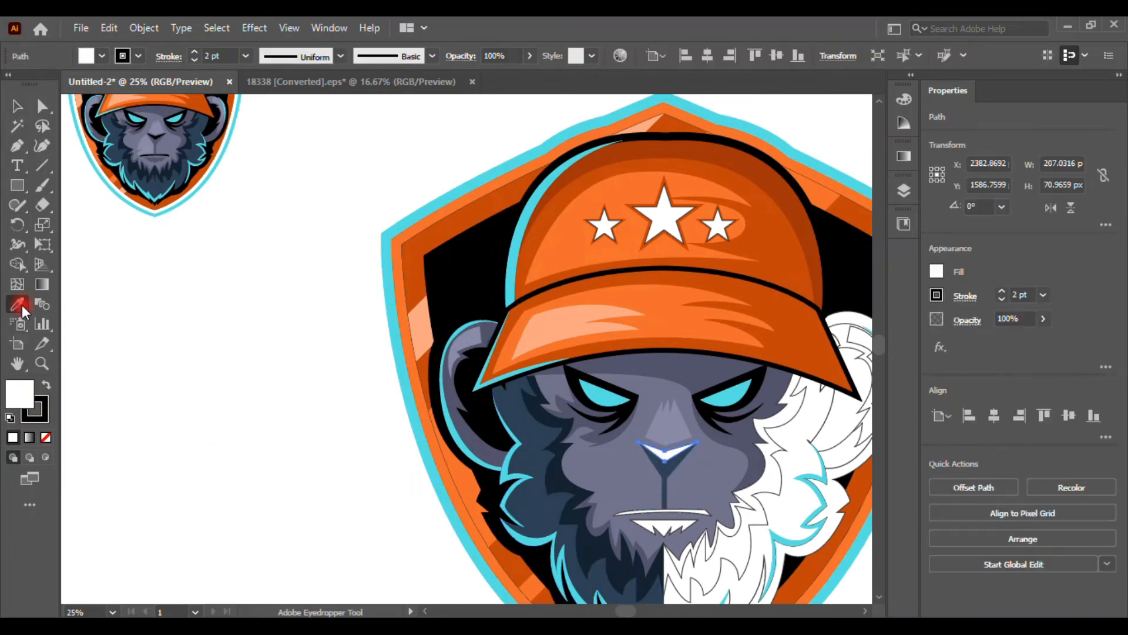
click(476, 275)
key(v)
click(276, 330)
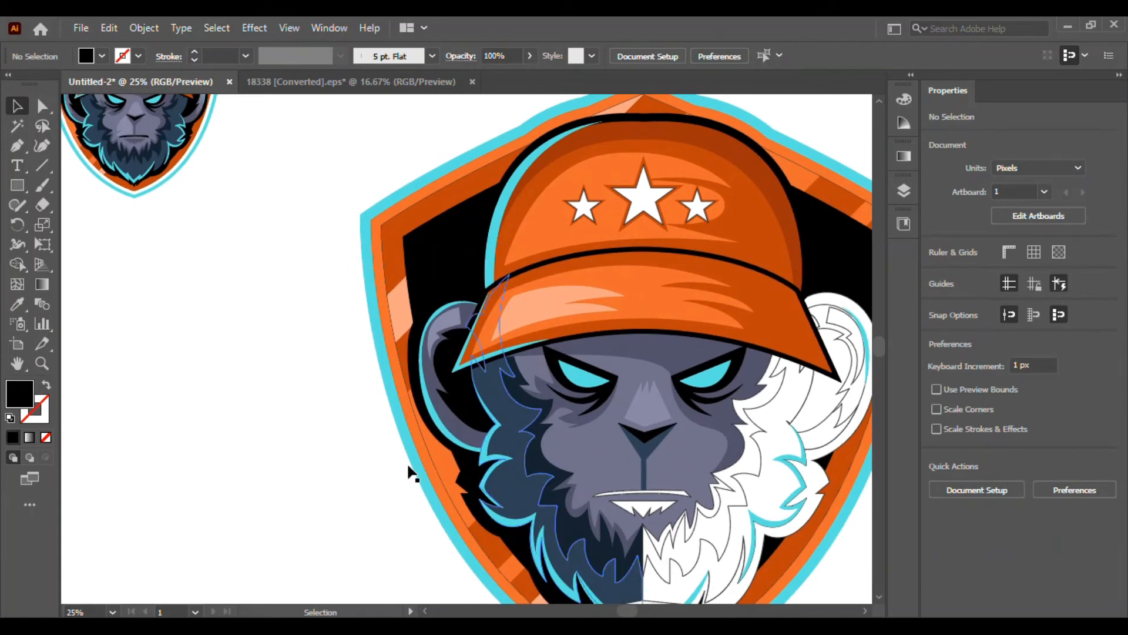
- Fill the left muzzle highlight shape with light purple-grey sampled from the reference
click(611, 453)
key(i)
drag(176, 209, 242, 242)
scroll(191, 151, up, 2)
scroll(276, 302, down, 2)
drag(544, 494, 384, 361)
click(16, 107)
click(210, 309)
click(604, 462)
click(636, 428)
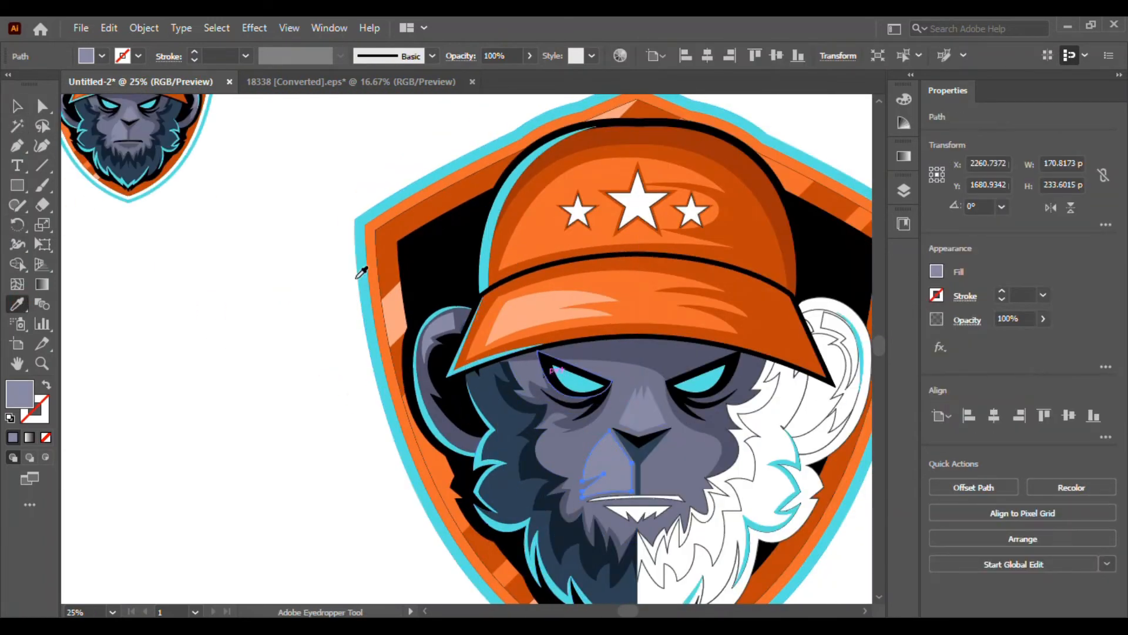
click(125, 246)
drag(232, 378, 257, 417)
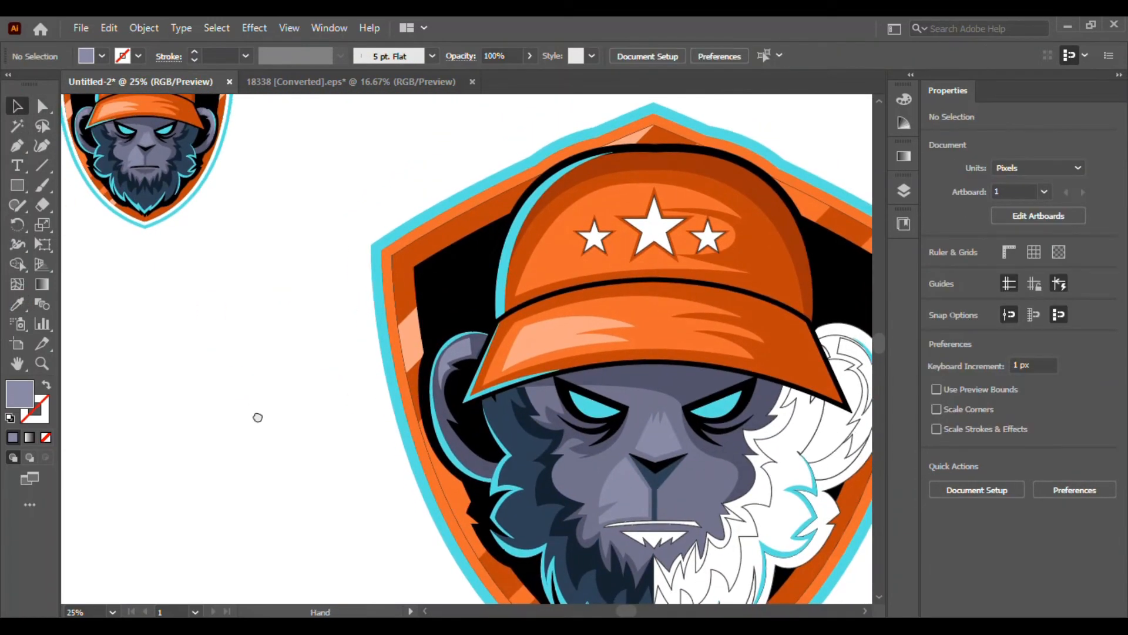
- Fill the mouth line shape with black sampled from the artwork
click(681, 525)
click(17, 304)
click(479, 335)
drag(486, 335, 470, 315)
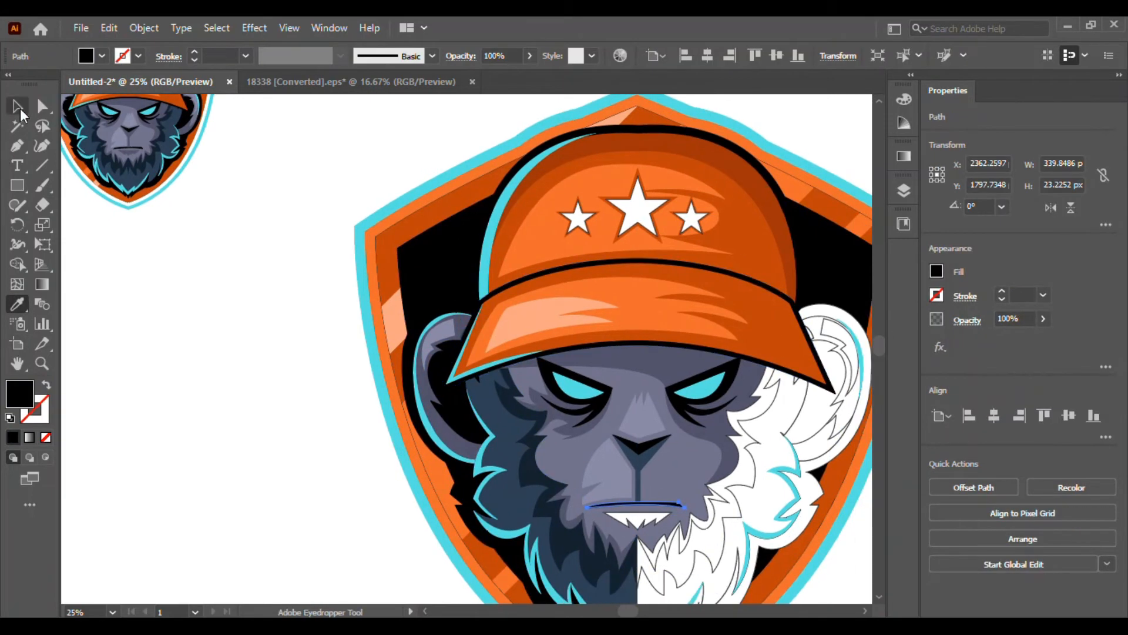
click(17, 105)
click(238, 448)
- Fill the jagged shape beneath the mouth with dark blue sampled from the left cheek fur
click(640, 520)
click(17, 303)
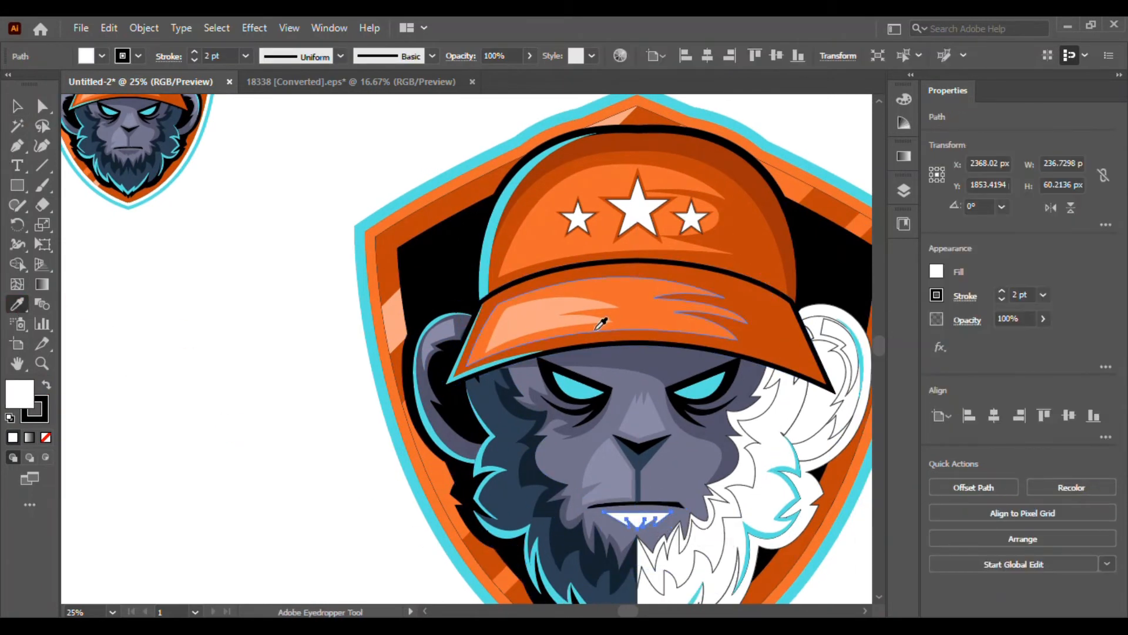
click(492, 486)
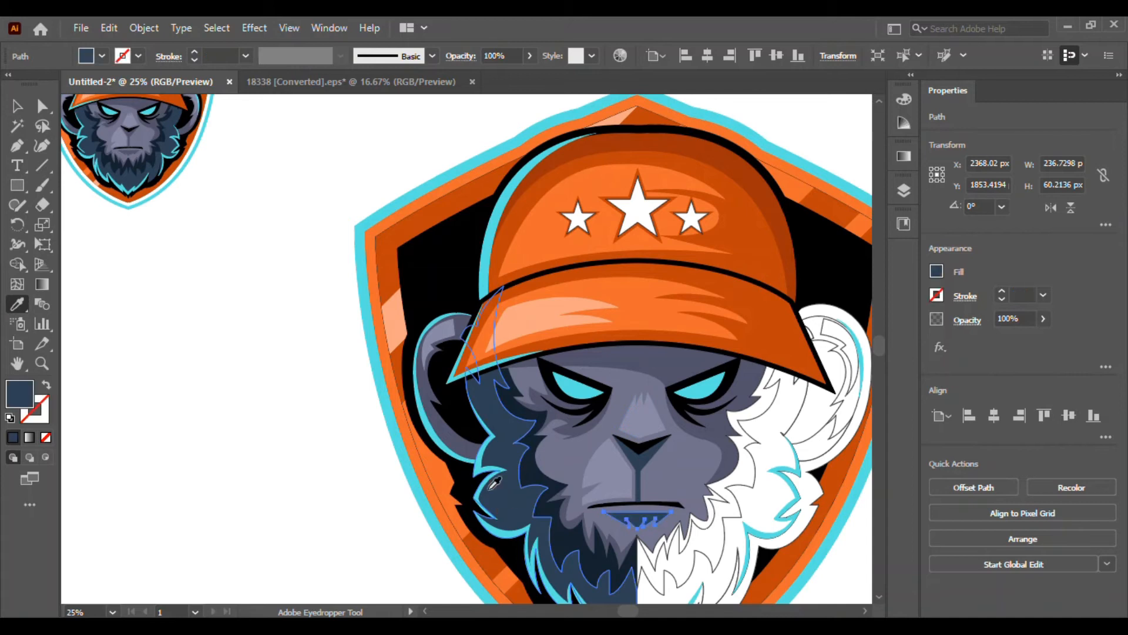
click(17, 108)
click(272, 444)
drag(274, 446, 262, 421)
- Fill the inner fur shading shape on the right side of the face with dark navy sampled from the left beard shading
click(691, 520)
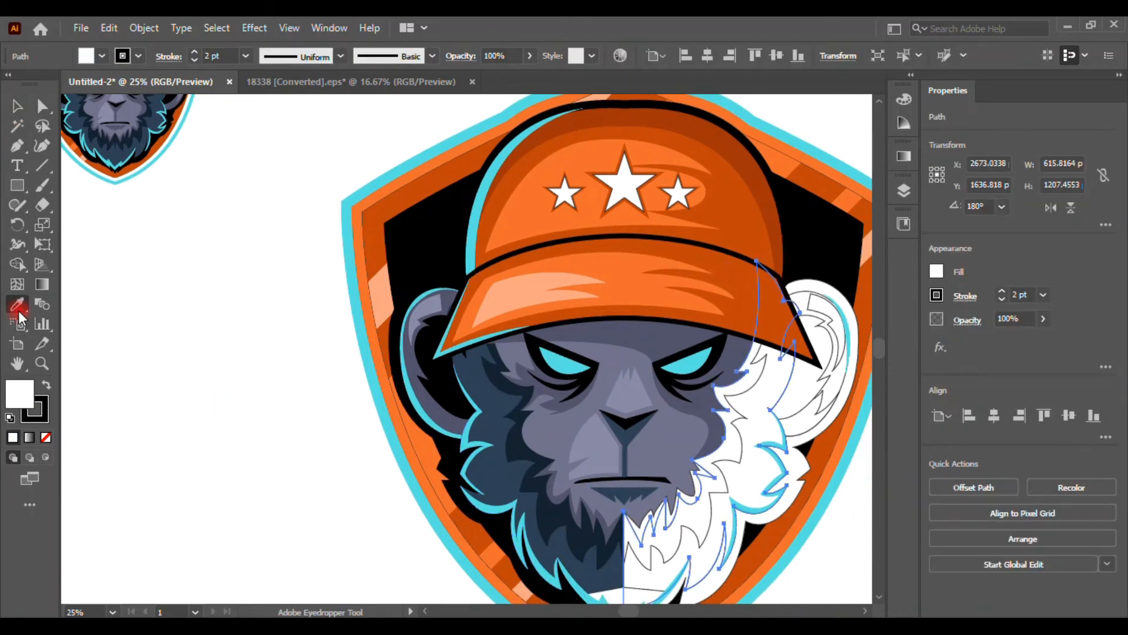
click(562, 524)
drag(592, 530, 574, 523)
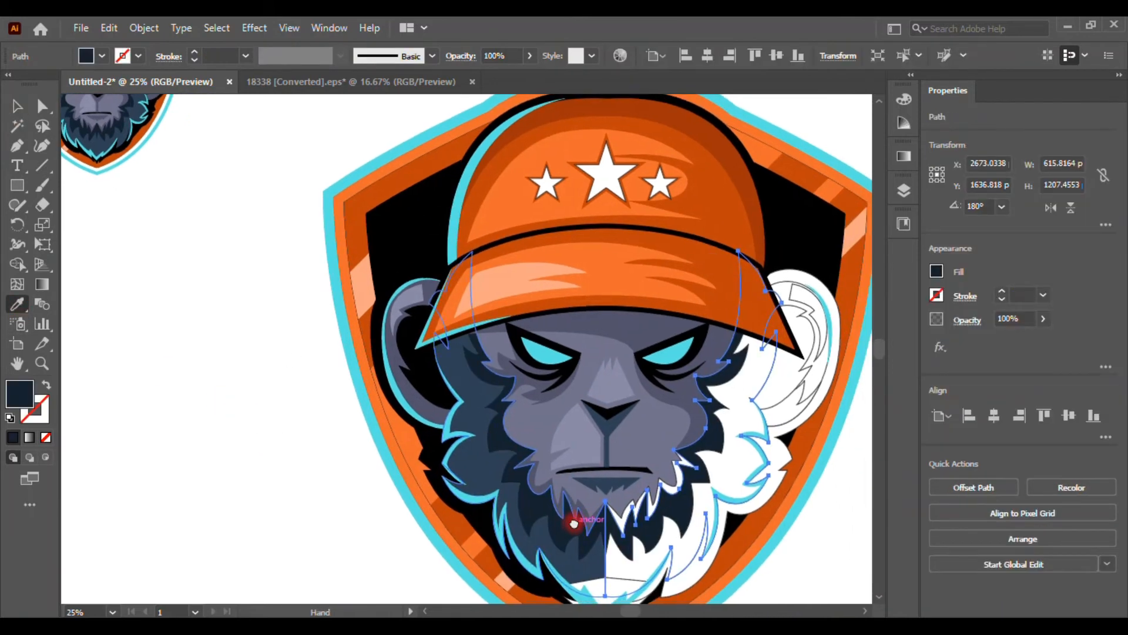
click(238, 341)
- Fill the right chin fringe shape with dark purple-grey sampled from the left chin fringe
click(645, 503)
key(i)
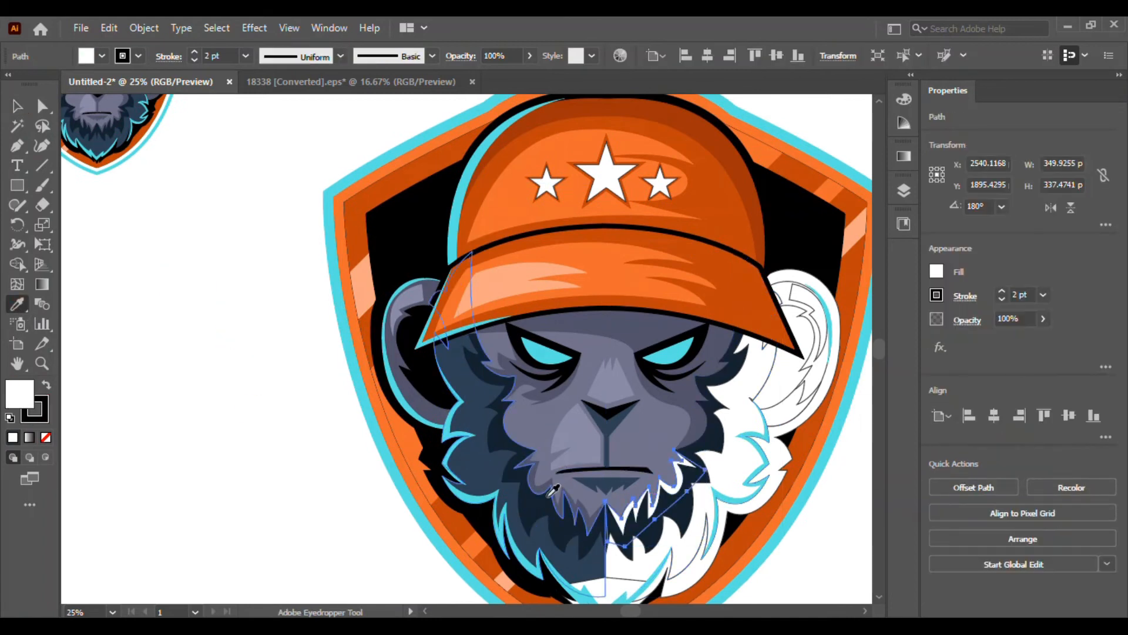
click(552, 478)
click(274, 328)
drag(339, 404, 313, 368)
scroll(316, 385, down, 1)
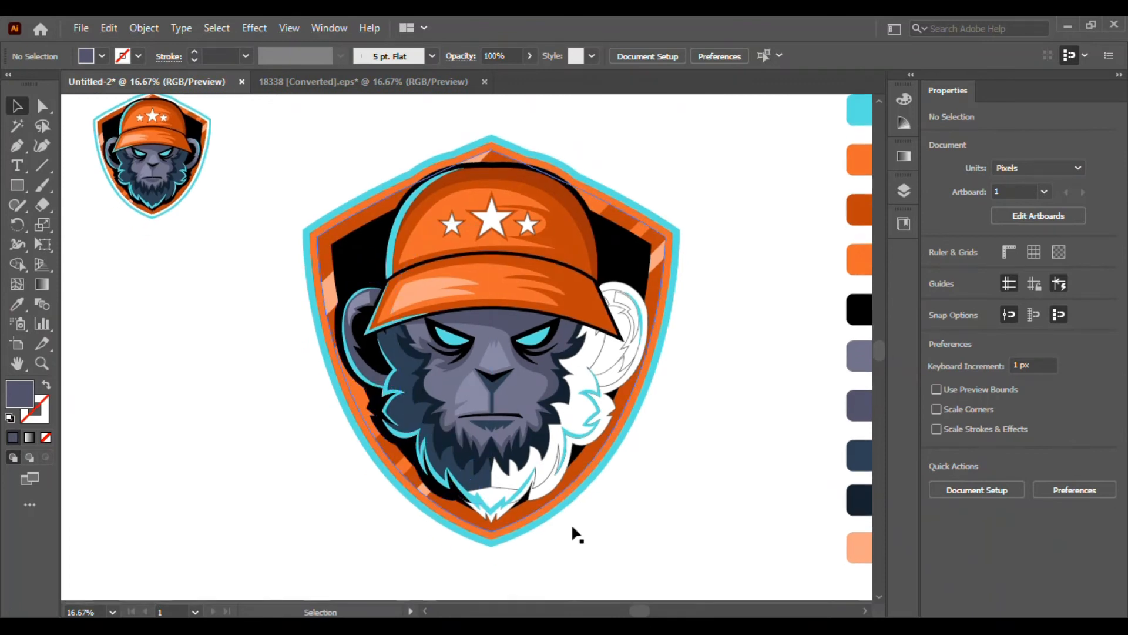
- Fill the beard tip and the right side's outer head silhouette with black sampled from the left silhouette
click(485, 517)
scroll(510, 510, up, 1)
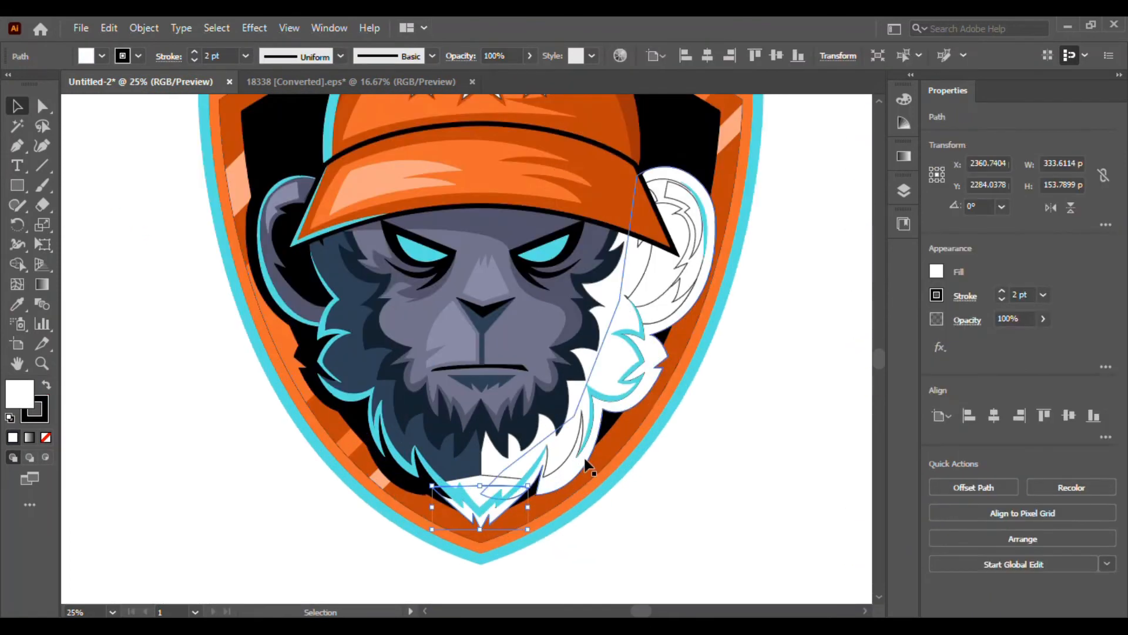
shift+click(583, 474)
key(i)
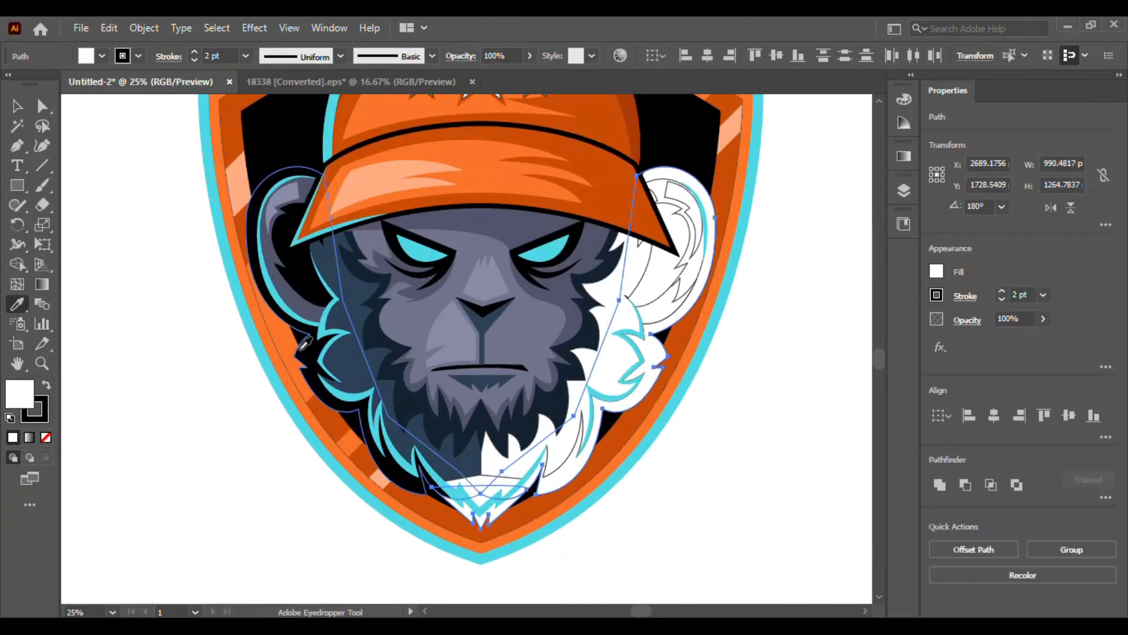
click(301, 348)
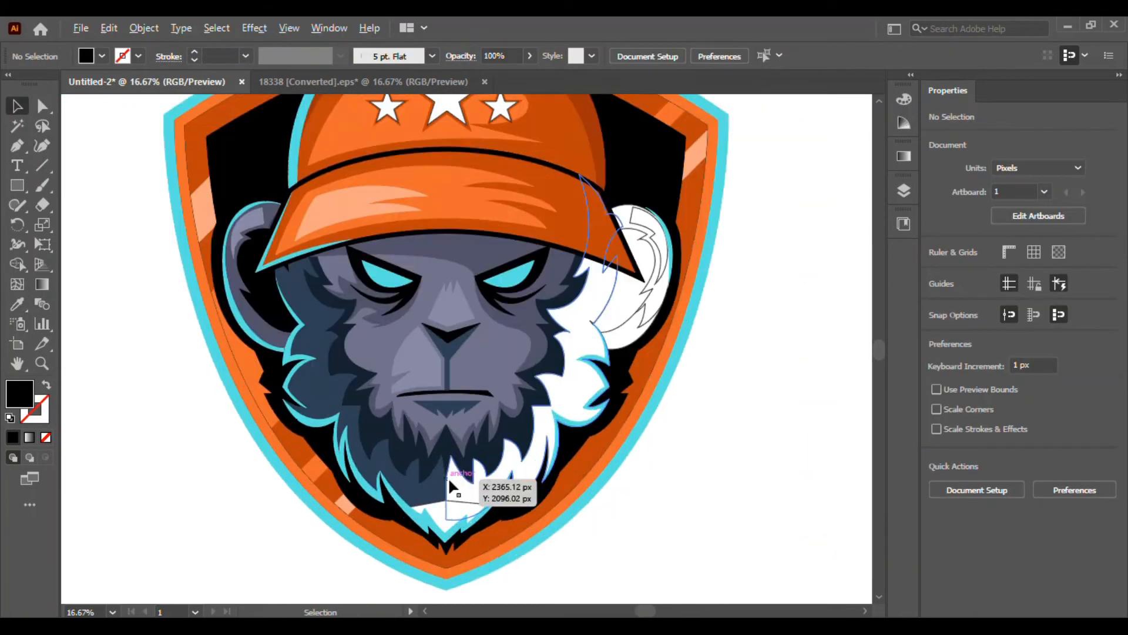
- Fill the white shape at the lower end of the beard with dark blue sampled from the left beard fur
drag(449, 480, 627, 528)
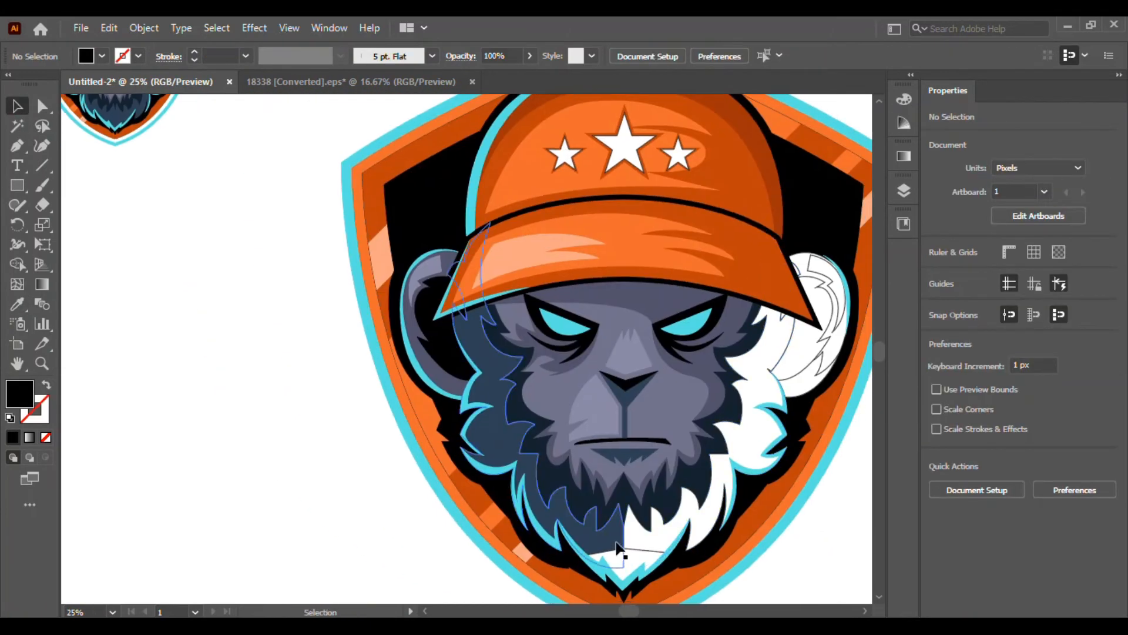
click(639, 552)
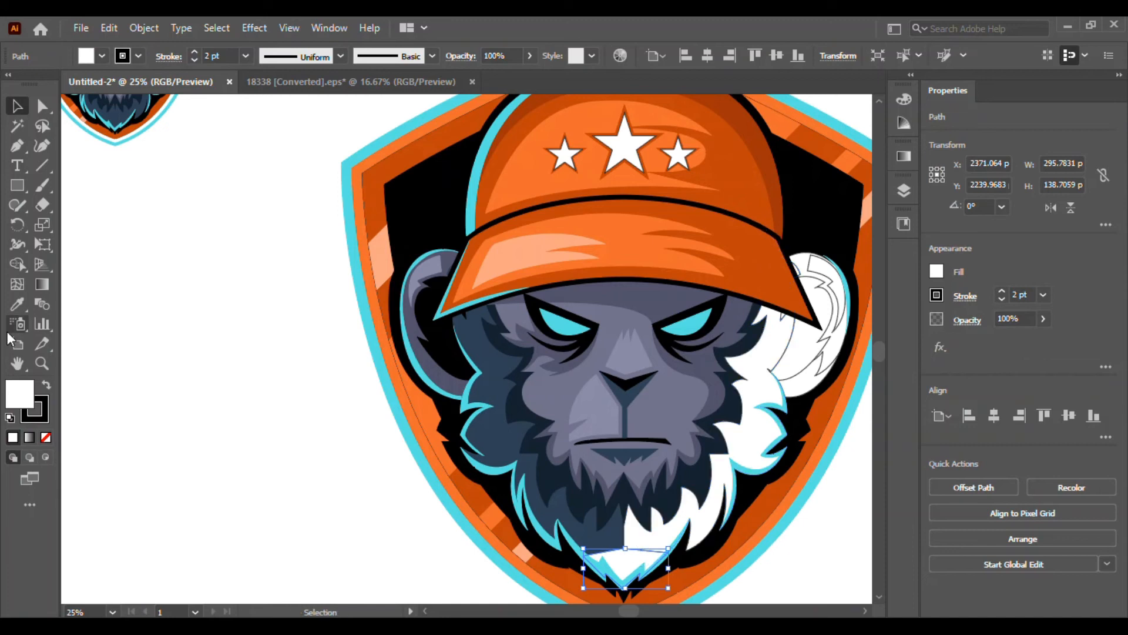
key(i)
click(580, 522)
drag(639, 543, 617, 530)
click(17, 106)
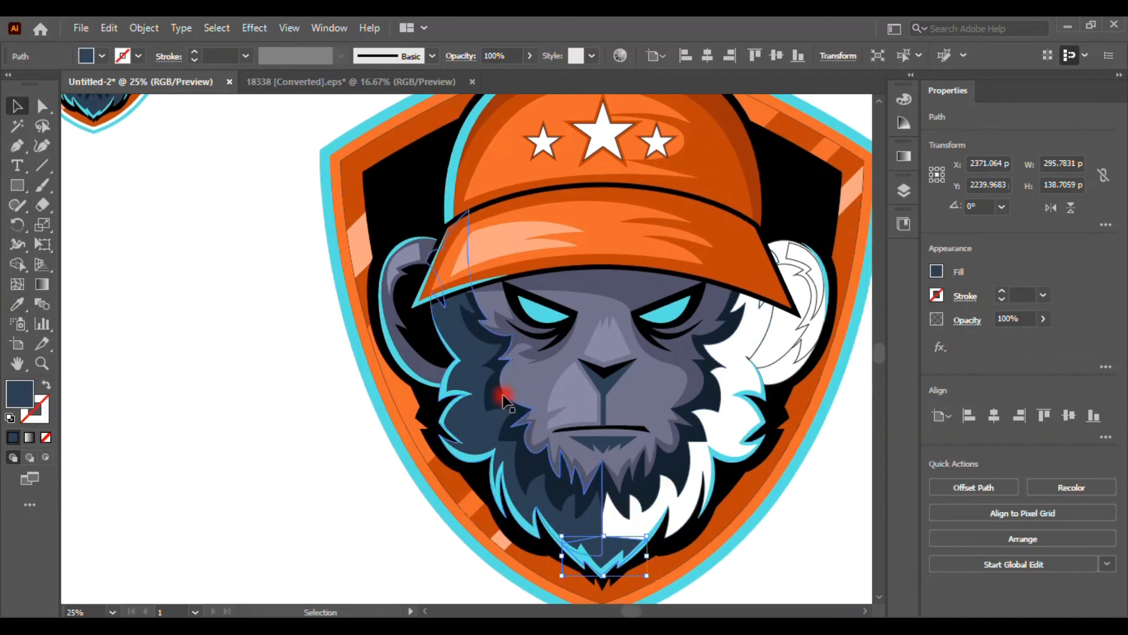
- Fill the right cheek and beard fur shape with dark blue sampled from the left beard fur
click(679, 496)
key(i)
click(595, 519)
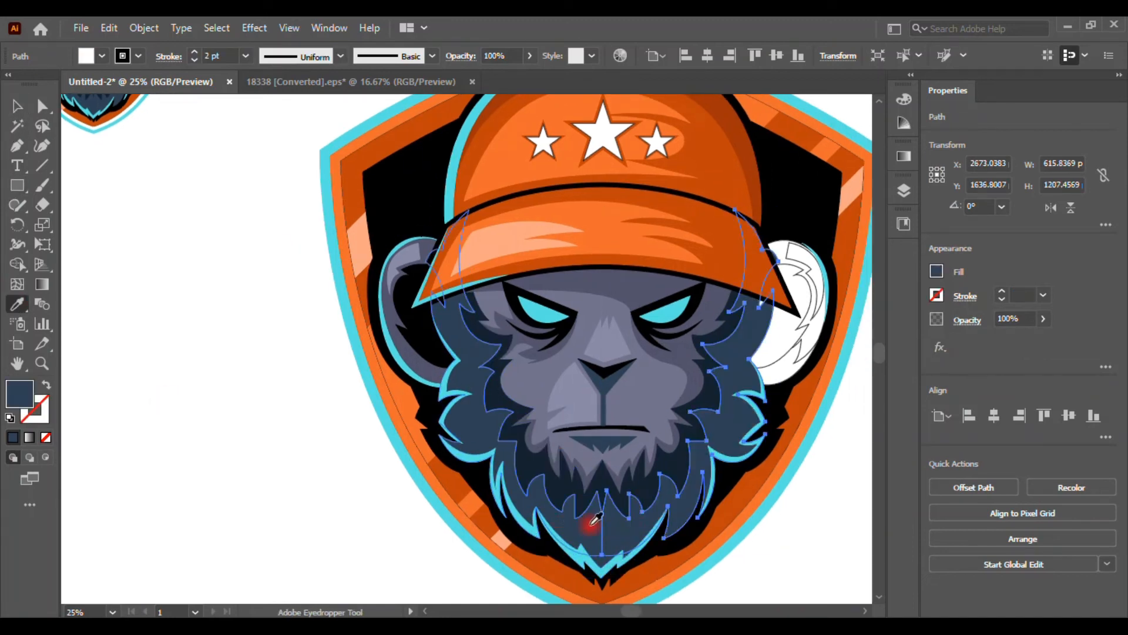
drag(606, 496, 531, 483)
click(17, 107)
click(279, 408)
drag(485, 369, 446, 432)
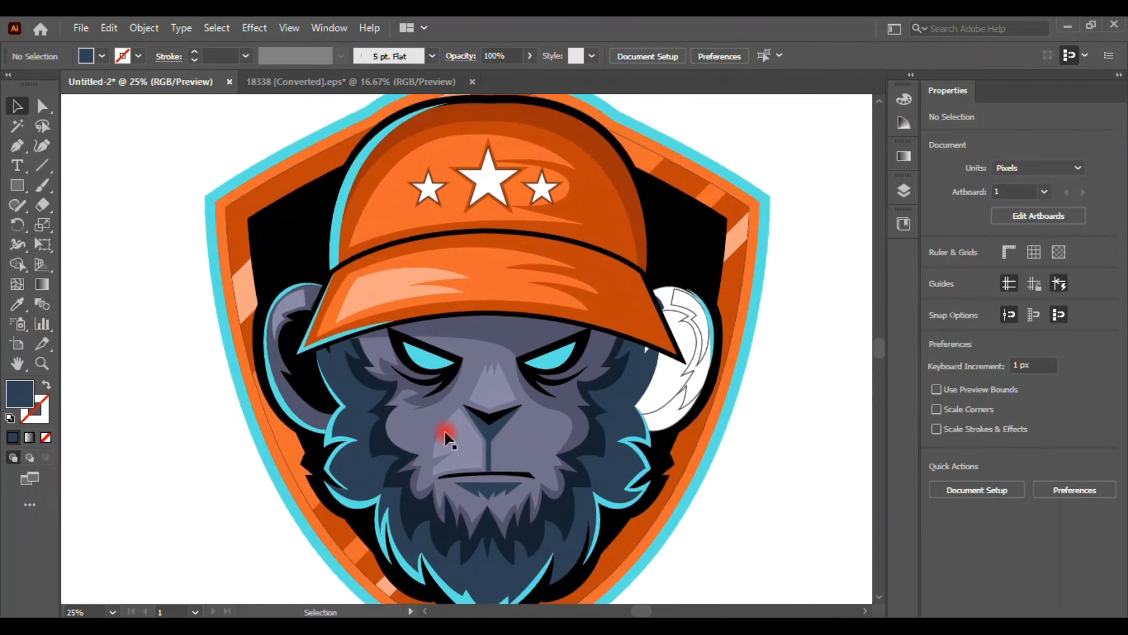
- Fill the grouped shapes of the right ear with black sampled from the inside of the left ear
click(669, 399)
click(305, 380)
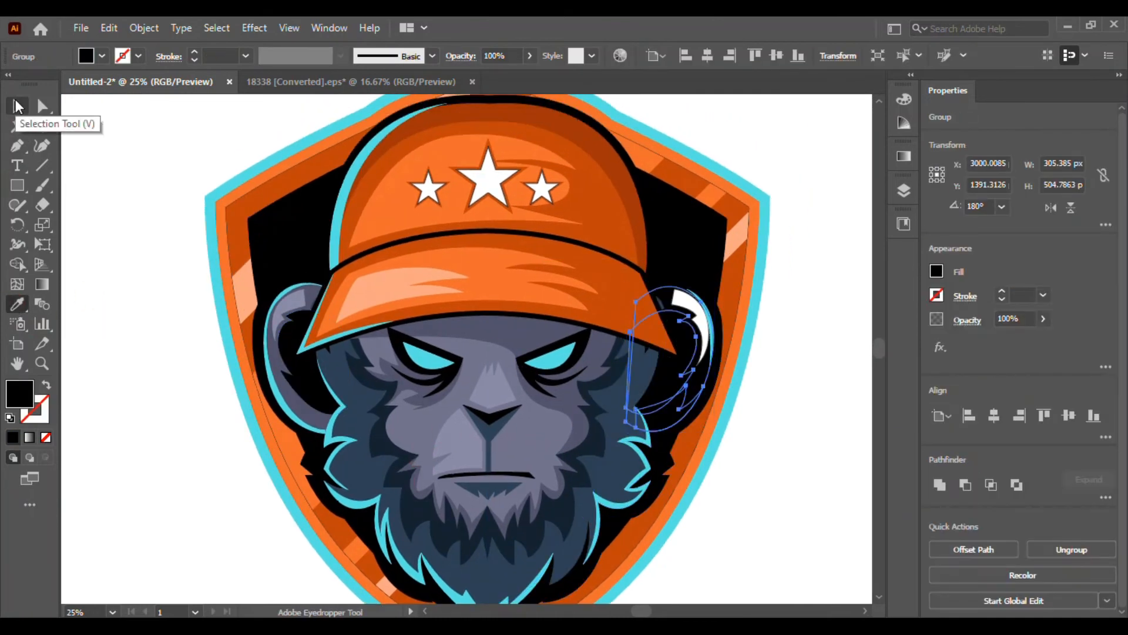
click(17, 107)
click(696, 337)
click(686, 365)
right_click(695, 392)
click(745, 241)
- Fill the white highlight of the right ear with light purple-grey sampled from the left ear's highlight
click(680, 307)
key(i)
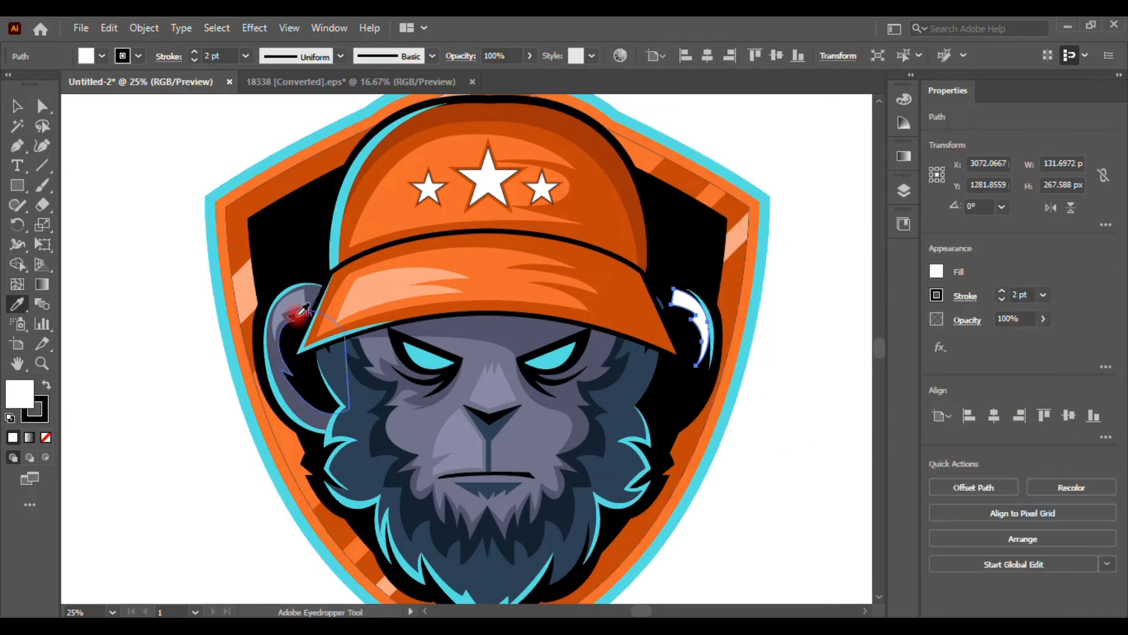
click(303, 310)
click(125, 345)
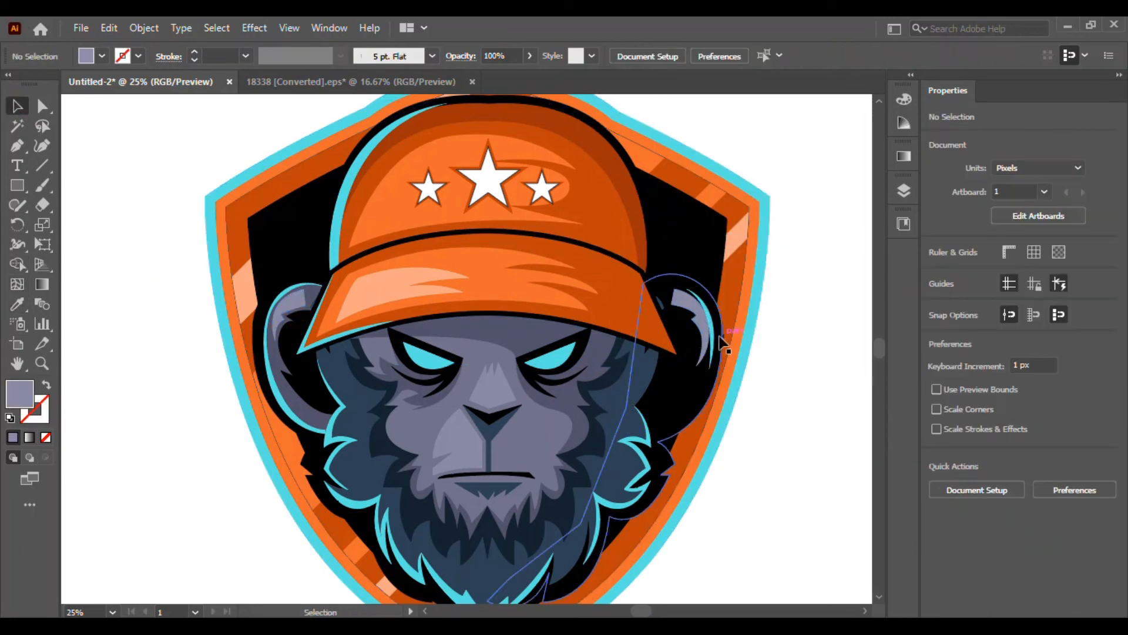
- Fill the right ear's lower inner shape and outer ear shape with dark purple-grey sampled from the left ear
click(699, 400)
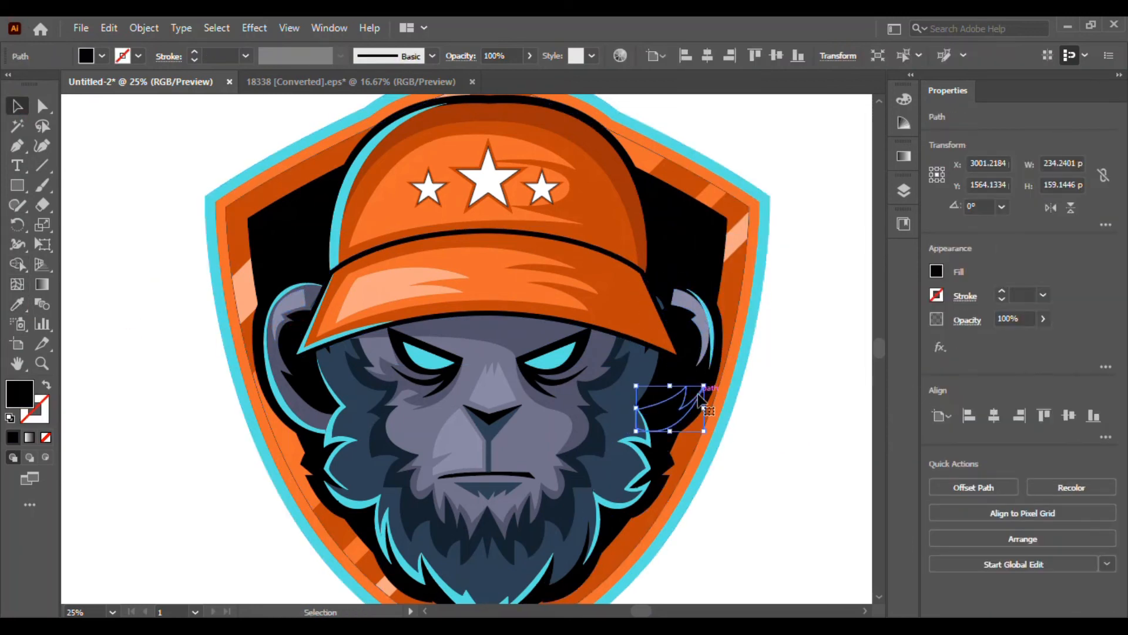
shift+click(668, 391)
key(i)
click(321, 416)
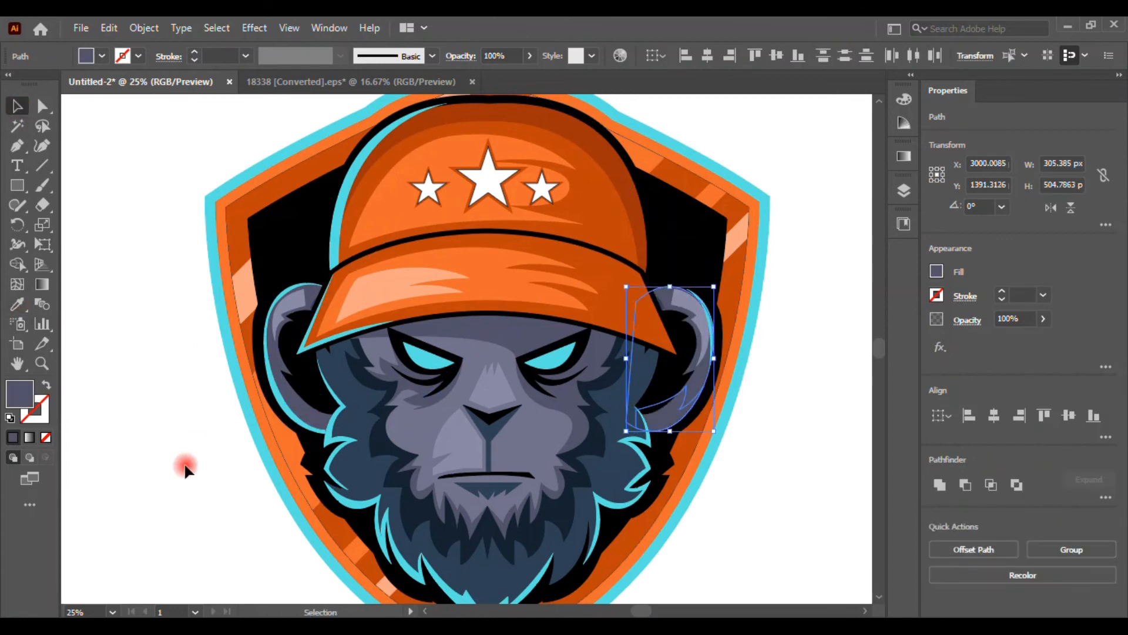
click(185, 465)
- Fill the lower inner shape of the right ear with light purple-grey sampled from the ear's highlight
scroll(201, 450, down, 2)
scroll(173, 313, up, 5)
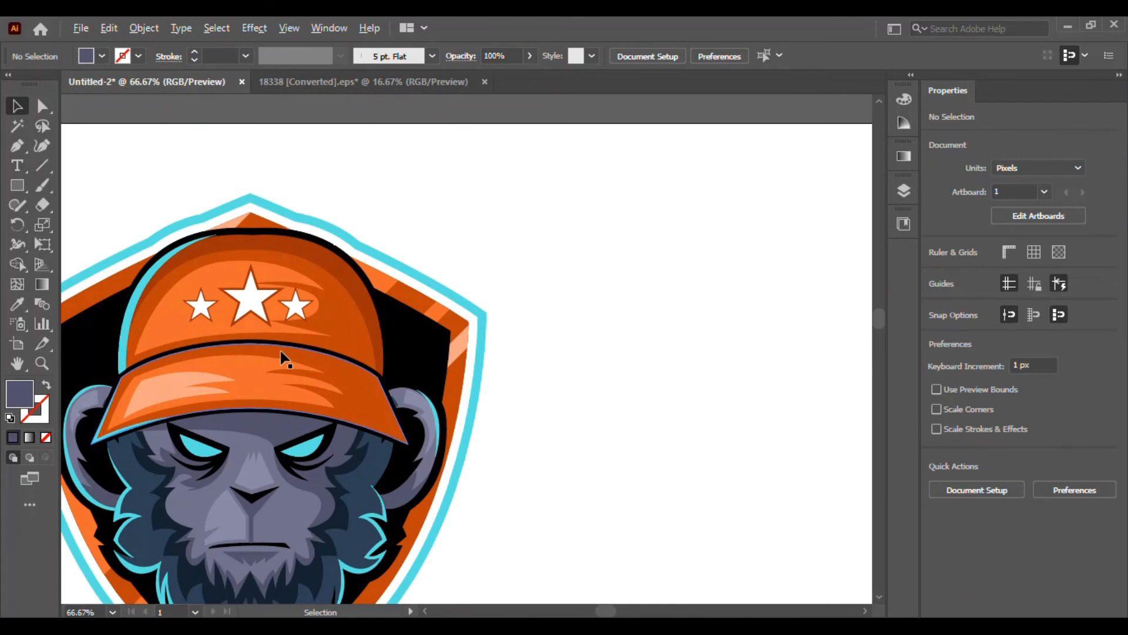
scroll(292, 361, down, 3)
drag(380, 440, 199, 265)
drag(608, 467, 443, 330)
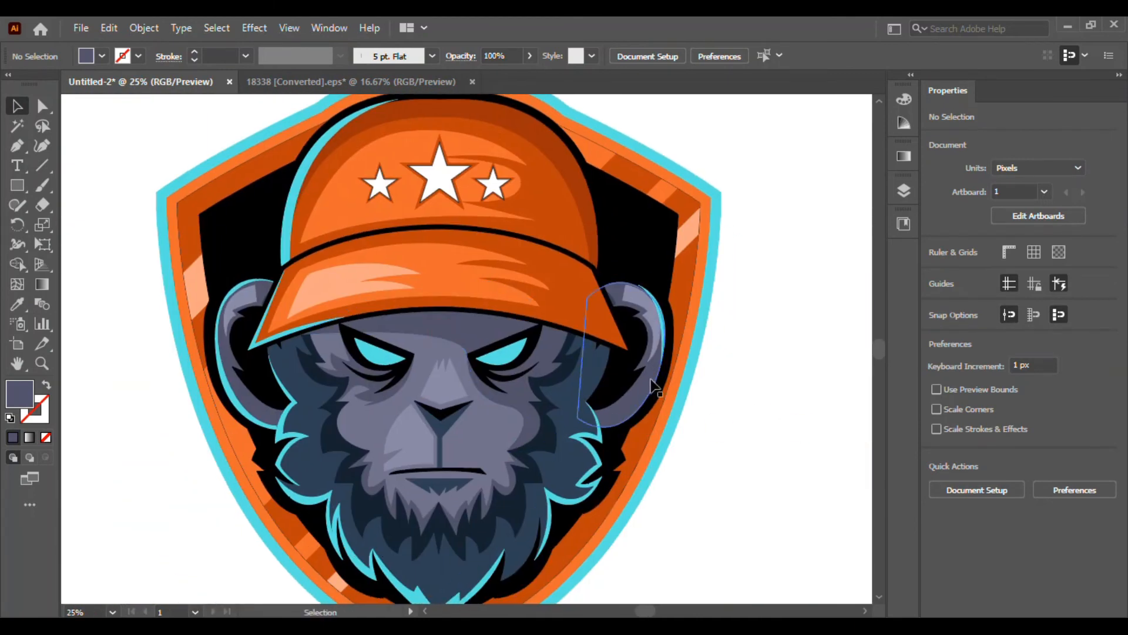
scroll(679, 398, up, 2)
click(607, 422)
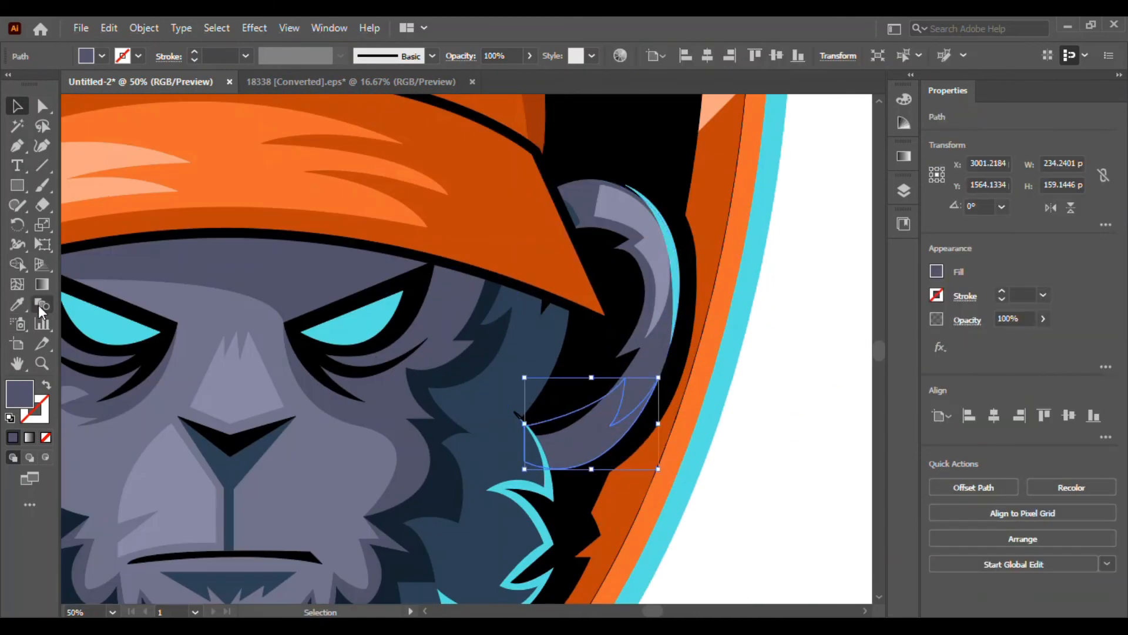
click(672, 249)
click(17, 107)
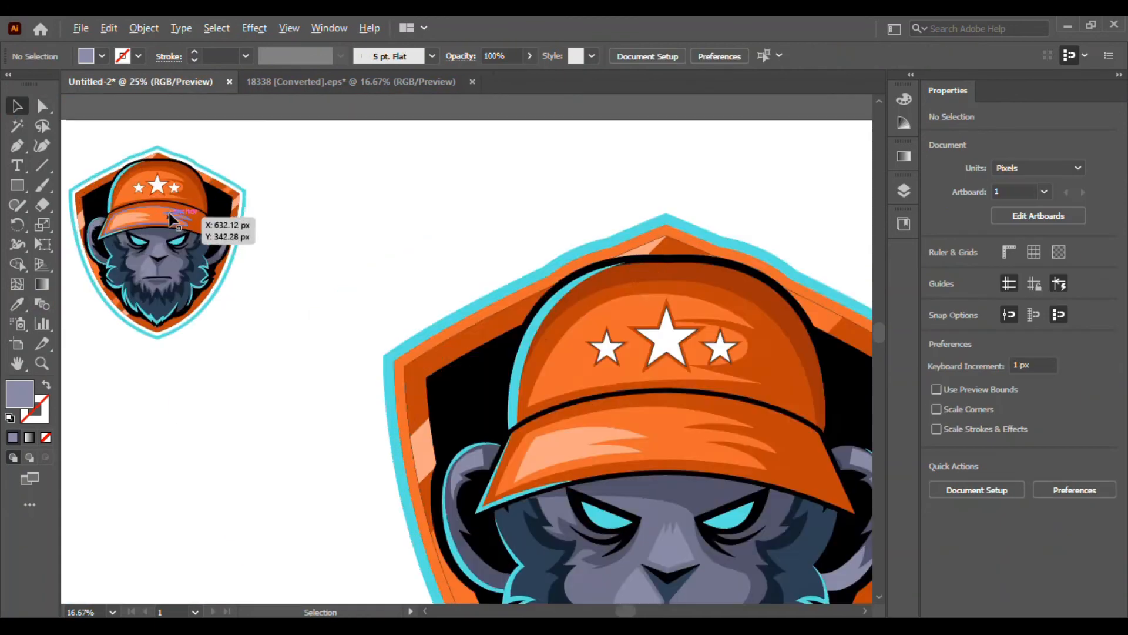
- Compare the right ear with the small reference logo and fill its lower inner shape with dark blue sampled from the cheek fur
scroll(169, 217, up, 2)
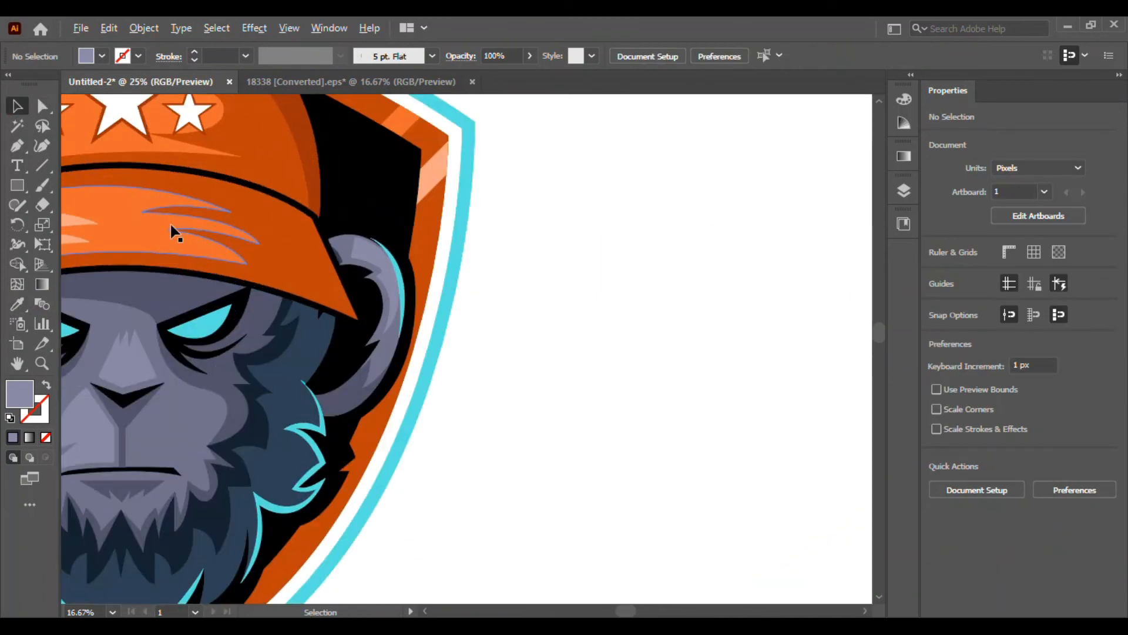
scroll(246, 282, up, 4)
scroll(246, 282, down, 3)
drag(596, 597, 470, 498)
scroll(470, 498, down, 1)
drag(646, 500, 368, 251)
drag(734, 470, 637, 412)
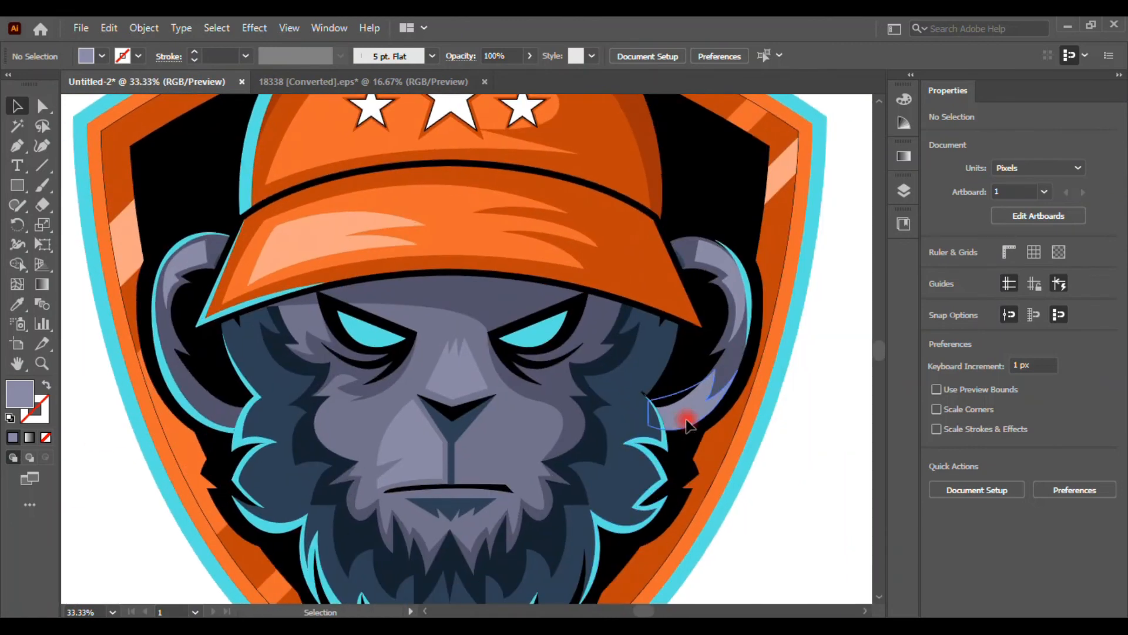
click(685, 416)
click(17, 304)
click(635, 388)
key(v)
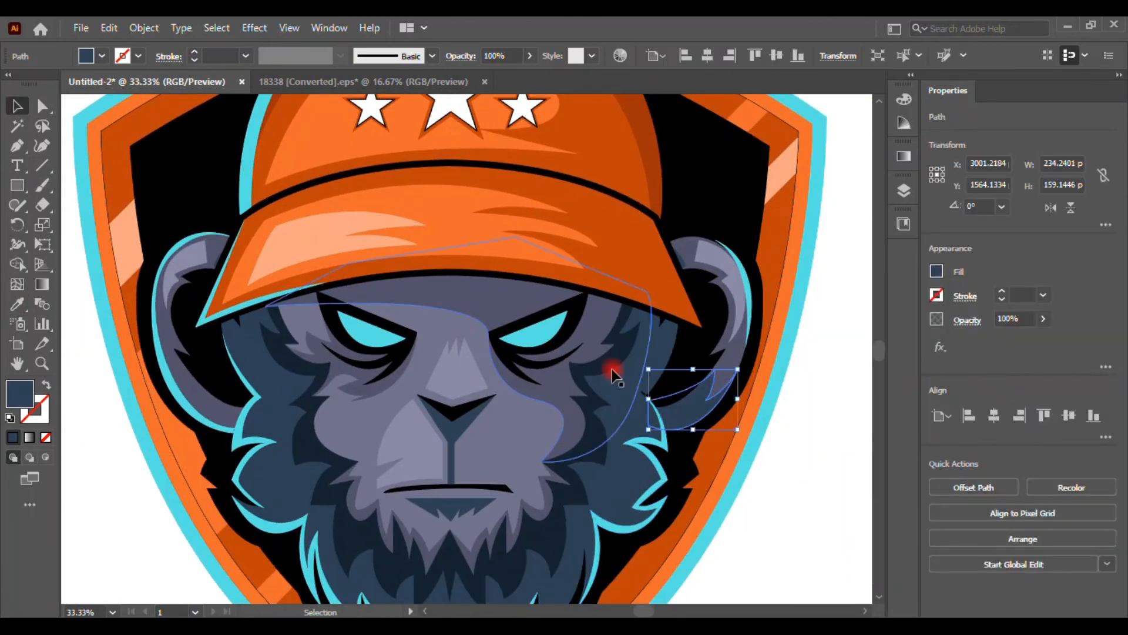
click(714, 369)
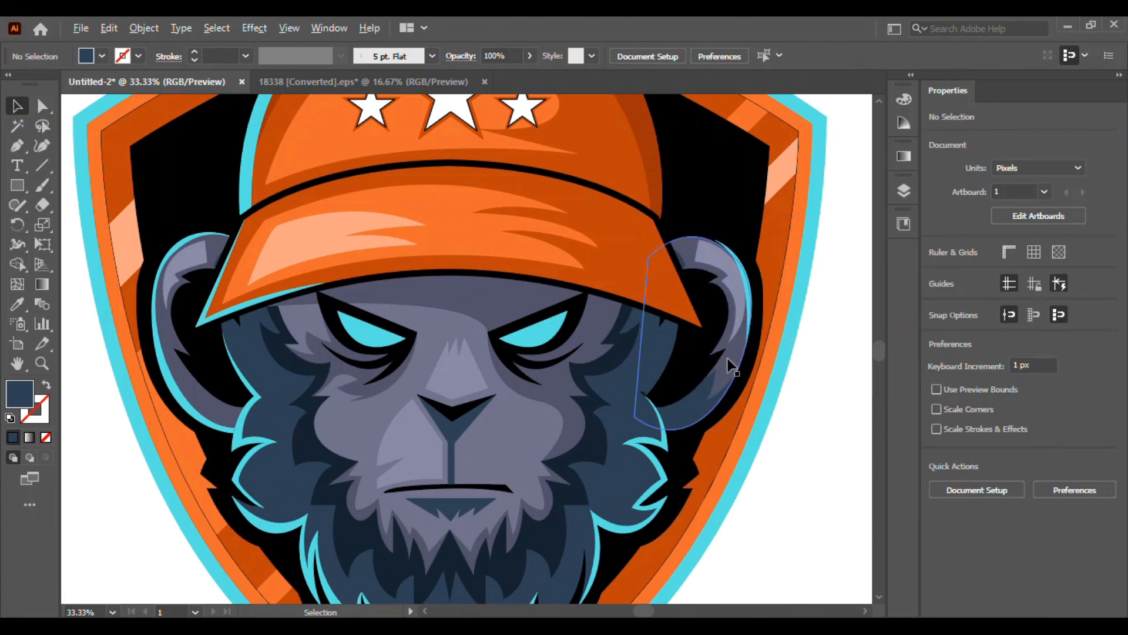
- Compare the coloured artwork with the small reference logo, examining the ears, fur and shield border
scroll(728, 365, down, 1)
drag(787, 459, 770, 441)
scroll(770, 435, down, 1)
scroll(294, 138, up, 5)
scroll(440, 330, down, 4)
drag(567, 441, 367, 272)
drag(768, 454, 623, 372)
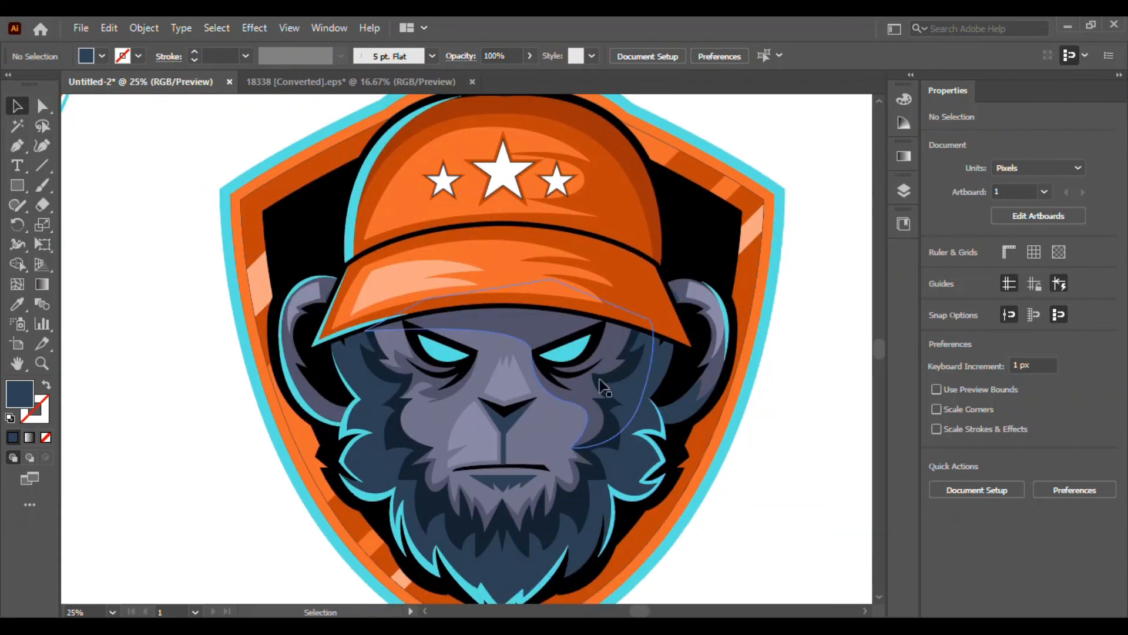
scroll(711, 493, down, 1)
drag(711, 493, 687, 464)
scroll(176, 148, up, 4)
scroll(176, 148, down, 4)
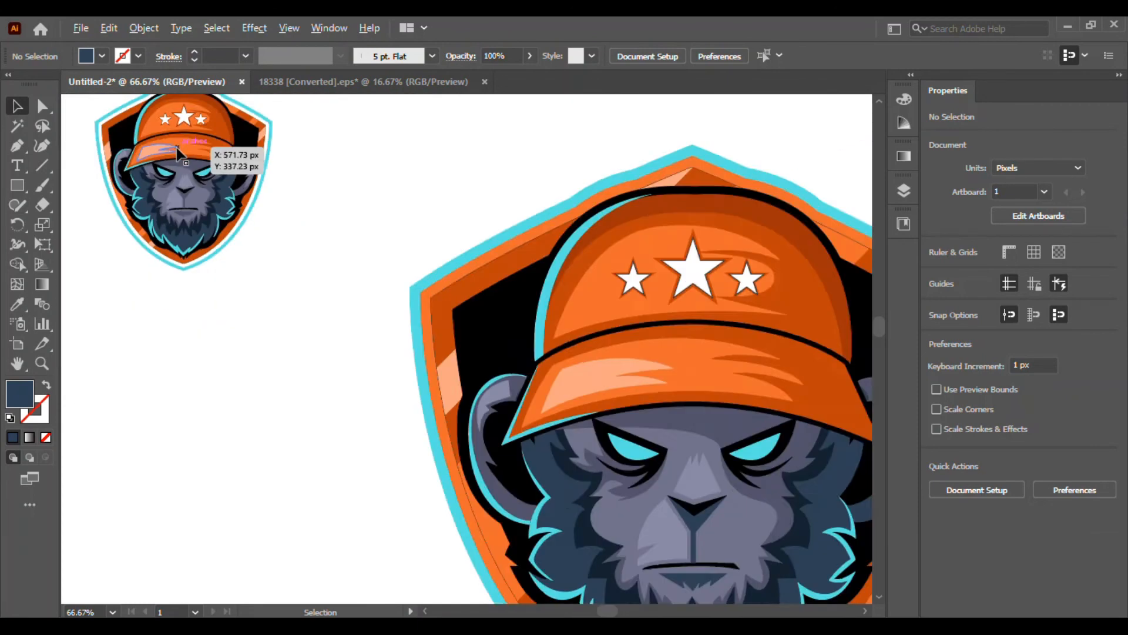
scroll(133, 195, up, 3)
drag(247, 201, 298, 428)
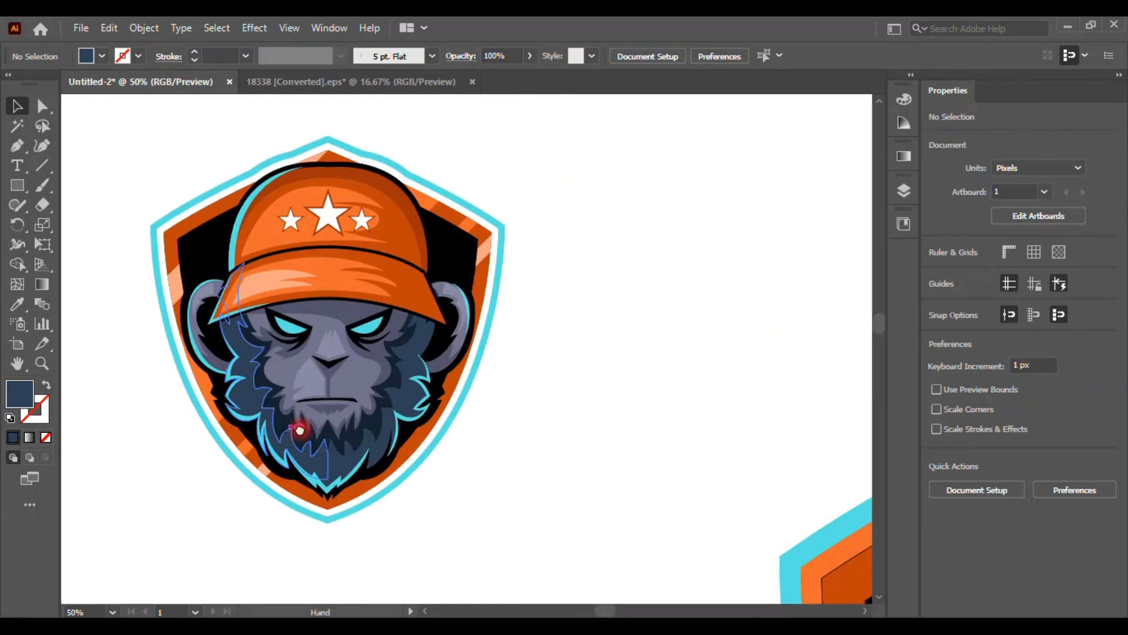
- Fill the orange band just inside the shield's light blue outline with white
scroll(329, 446, down, 2)
drag(664, 595, 401, 238)
click(372, 415)
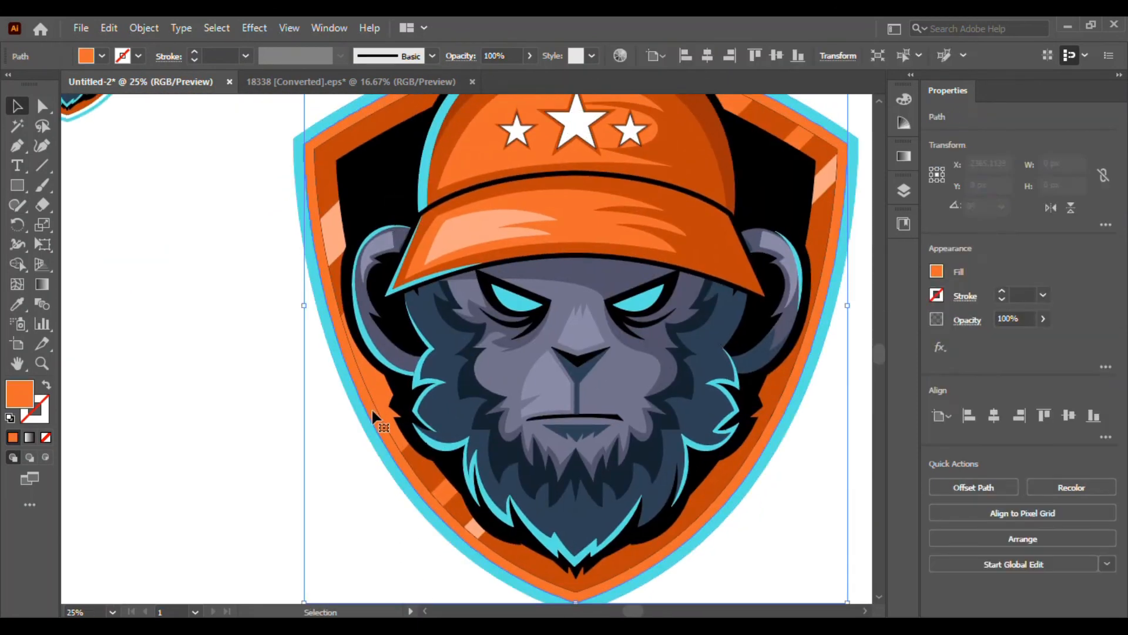
click(344, 403)
drag(345, 403, 303, 376)
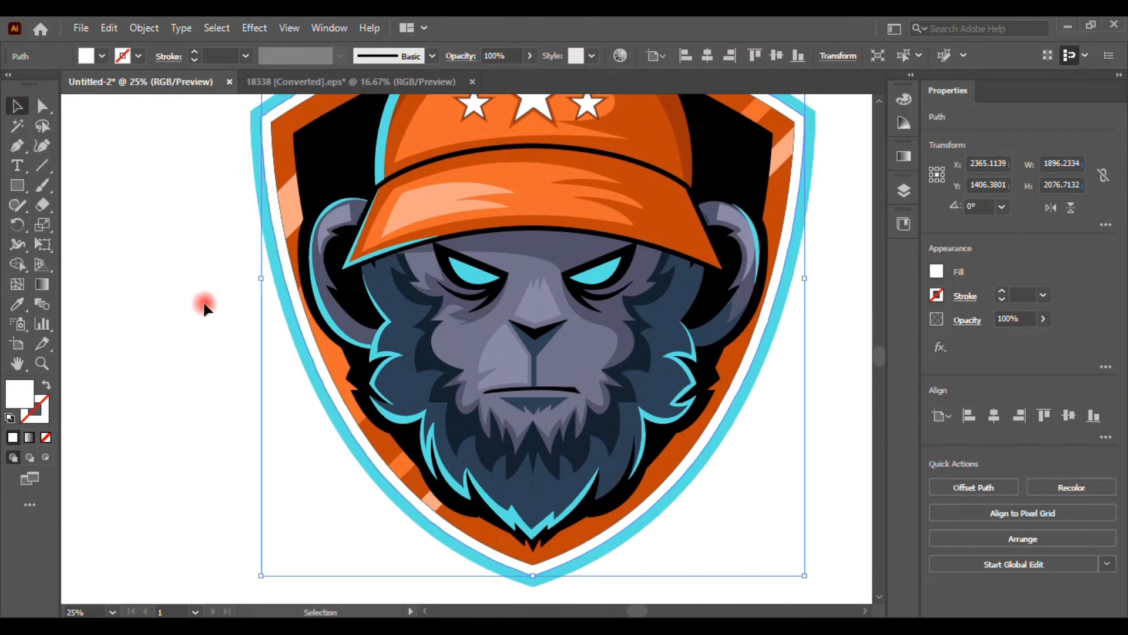
scroll(236, 339, down, 2)
drag(521, 506, 521, 506)
drag(526, 466, 545, 482)
click(594, 361)
drag(593, 361, 654, 444)
scroll(589, 394, up, 1)
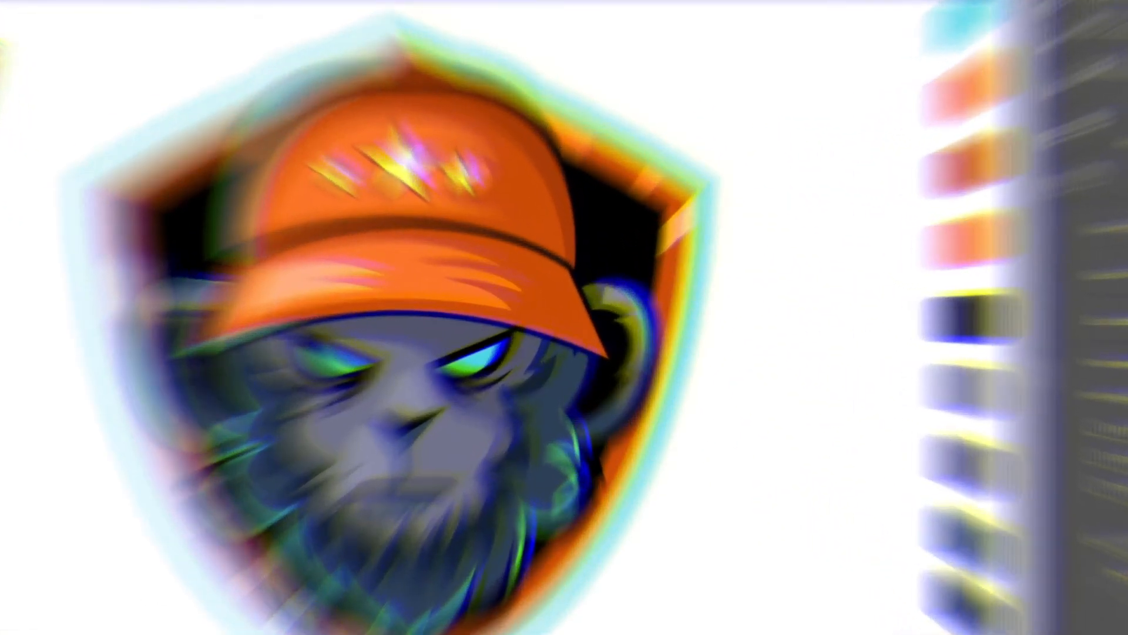